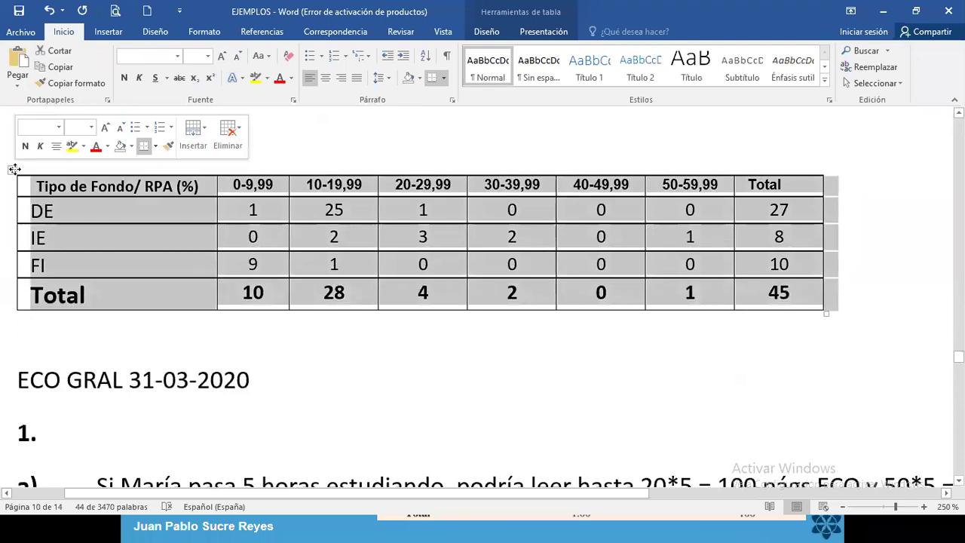
# Paste a copy of the Tipo de Fondo/ RPA (%) table below the original
pyautogui.click(21, 339)
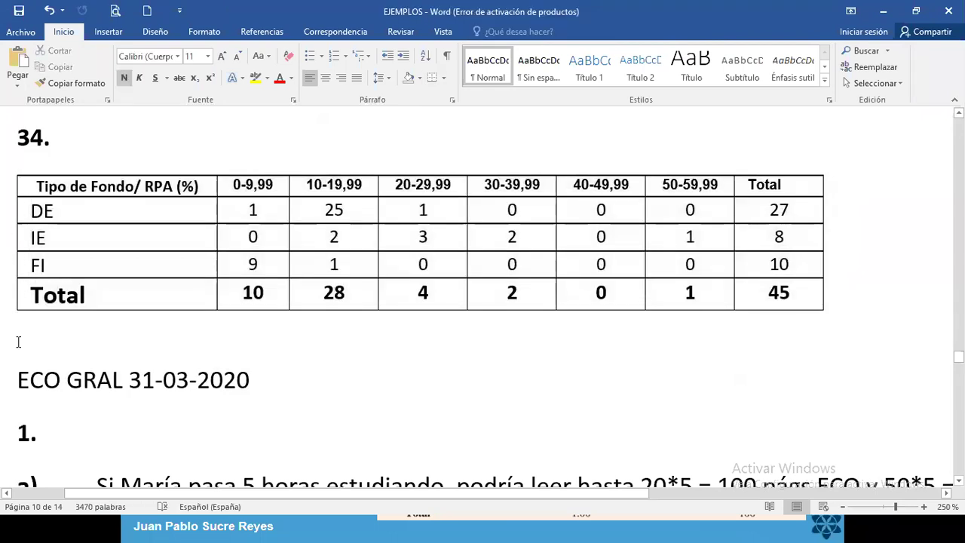
pyautogui.hotkey('ctrl', 'v')
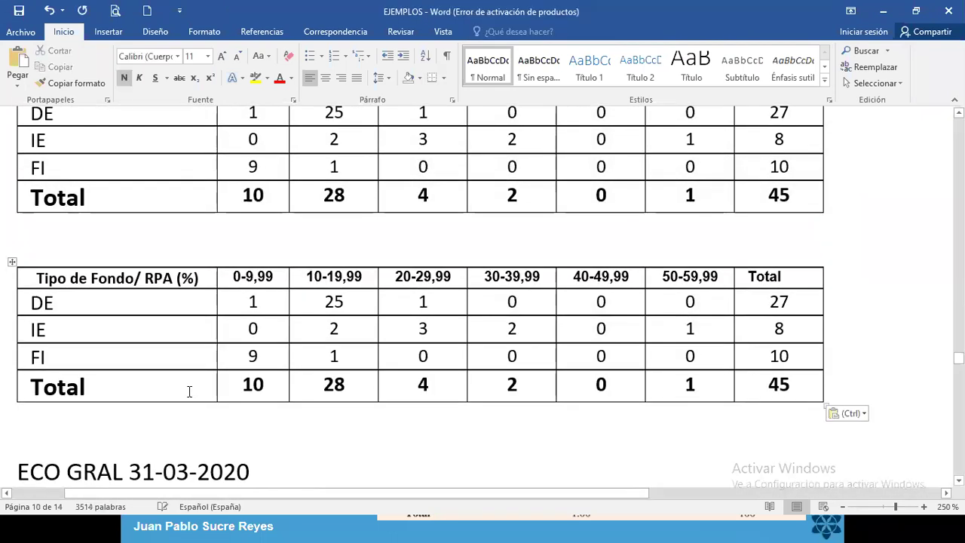
# Add "15 ptos:" and the person's first name followed by a comma after number 34, and remove the added text's bold formatting
pyautogui.scroll(3, 117, 336)
pyautogui.scroll(3, 117, 336)
pyautogui.click(108, 378)
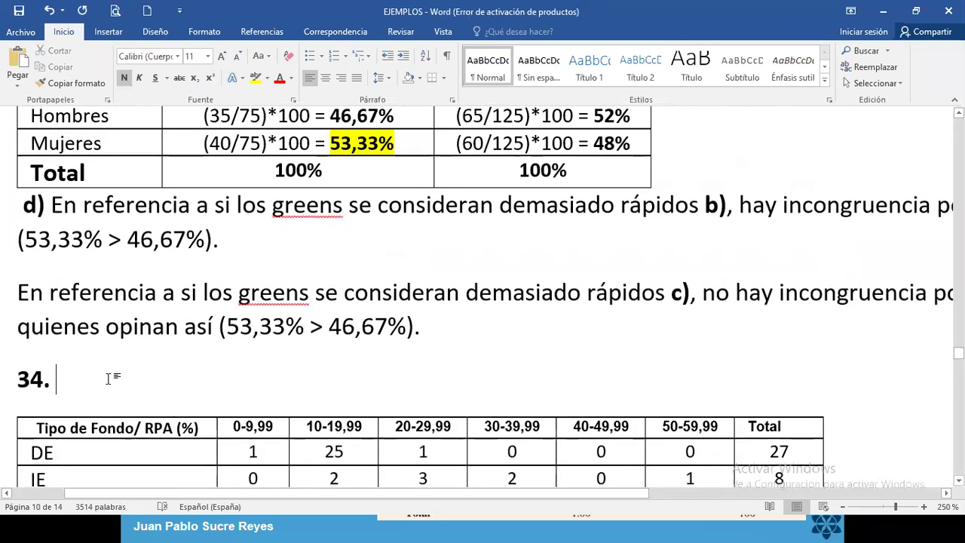
pyautogui.write('15')
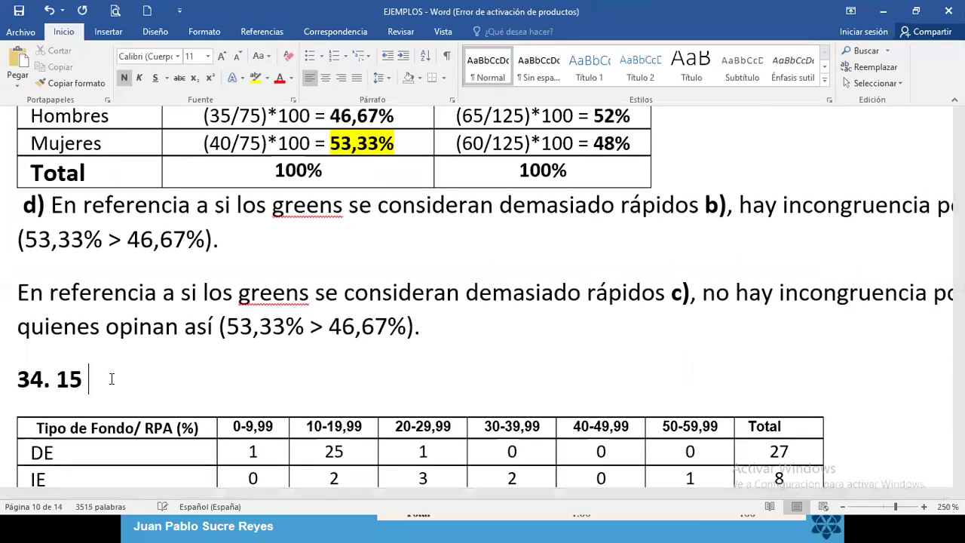
pyautogui.write(' PTOS')
pyautogui.press('BackSpace')
pyautogui.press('BackSpace')
pyautogui.press('BackSpace')
pyautogui.press('BackSpace')
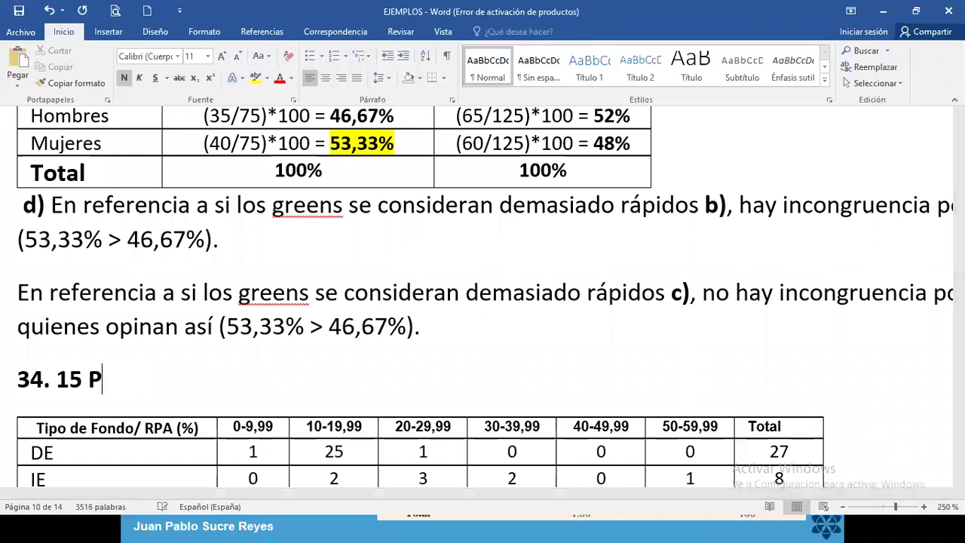
pyautogui.write('ptos')
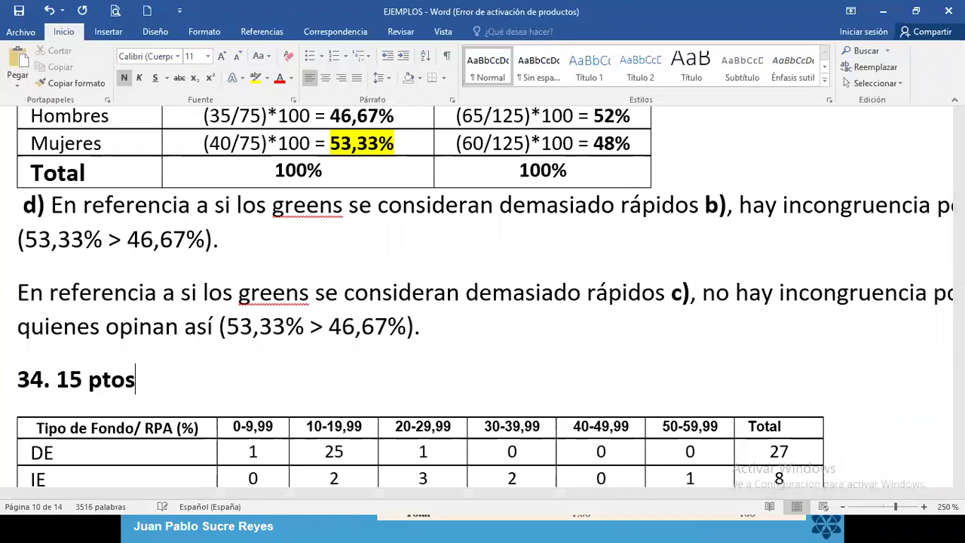
pyautogui.write(': Ca')
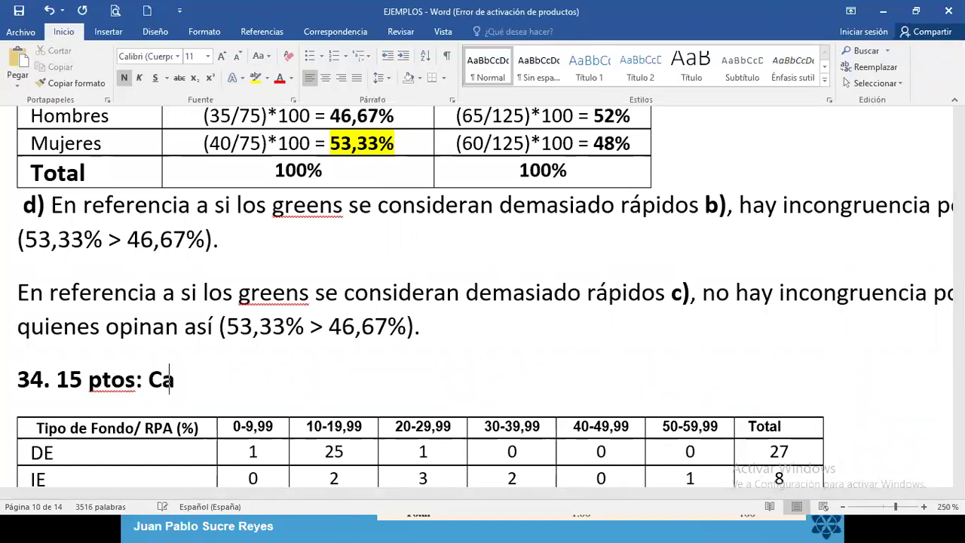
pyautogui.write('rlos,')
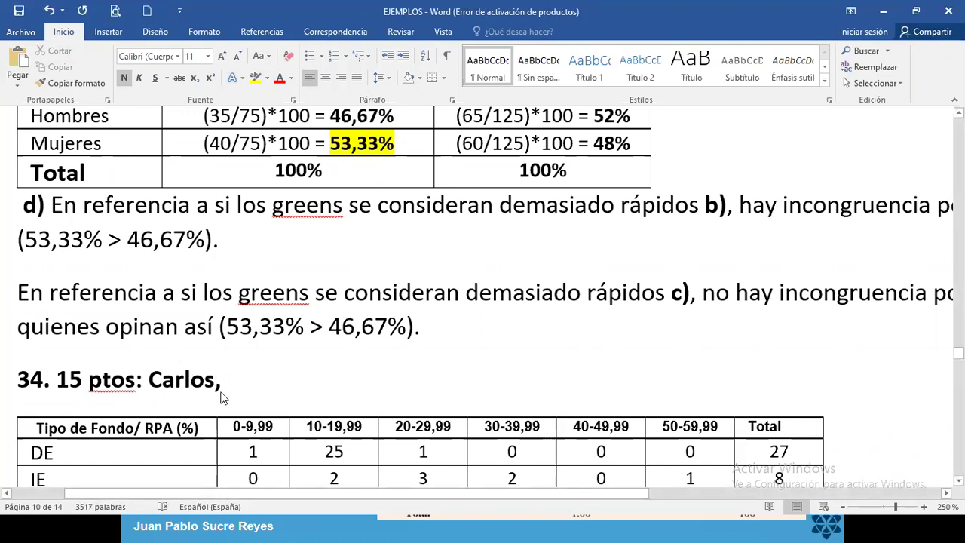
pyautogui.moveTo(223, 398); pyautogui.dragTo(57, 386)
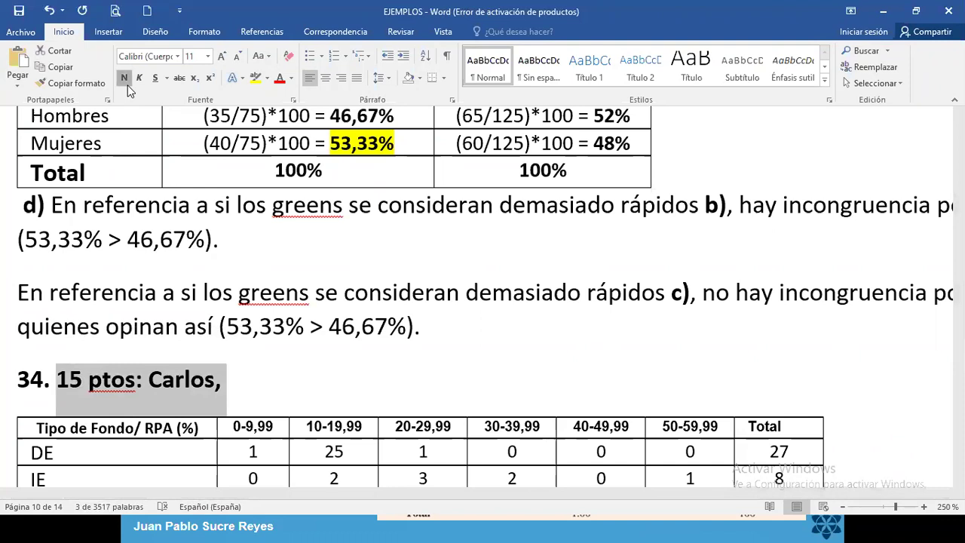
# Try deleting the columns from 20-29,99 through Total in the copied table, and undo the deletion
pyautogui.scroll(-5, 165, 340)
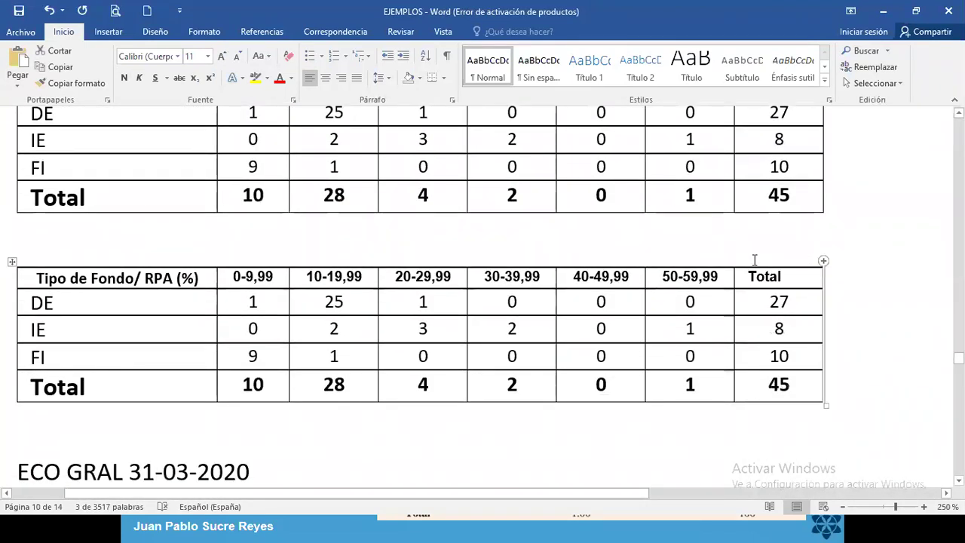
pyautogui.moveTo(749, 261)
pyautogui.moveTo(752, 263); pyautogui.dragTo(424, 265)
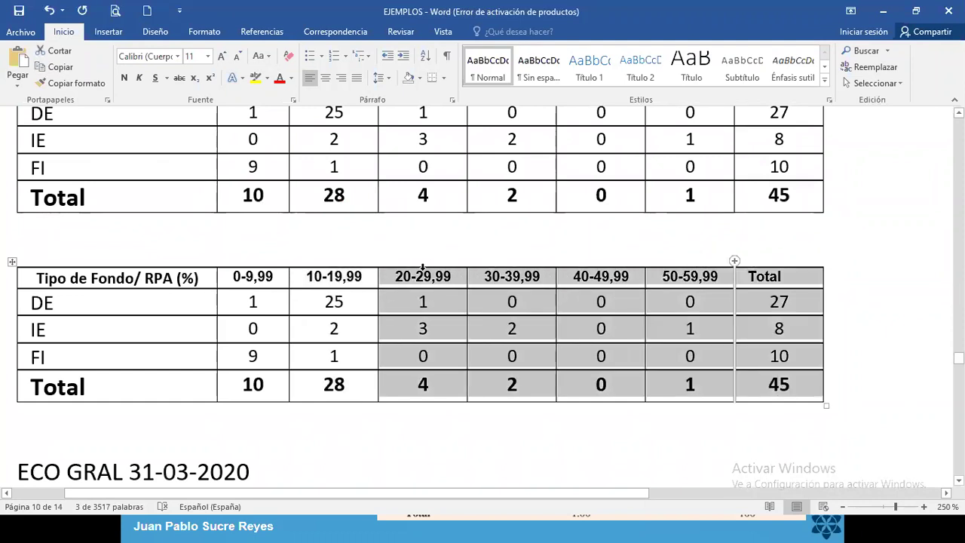
pyautogui.rightClick(427, 281)
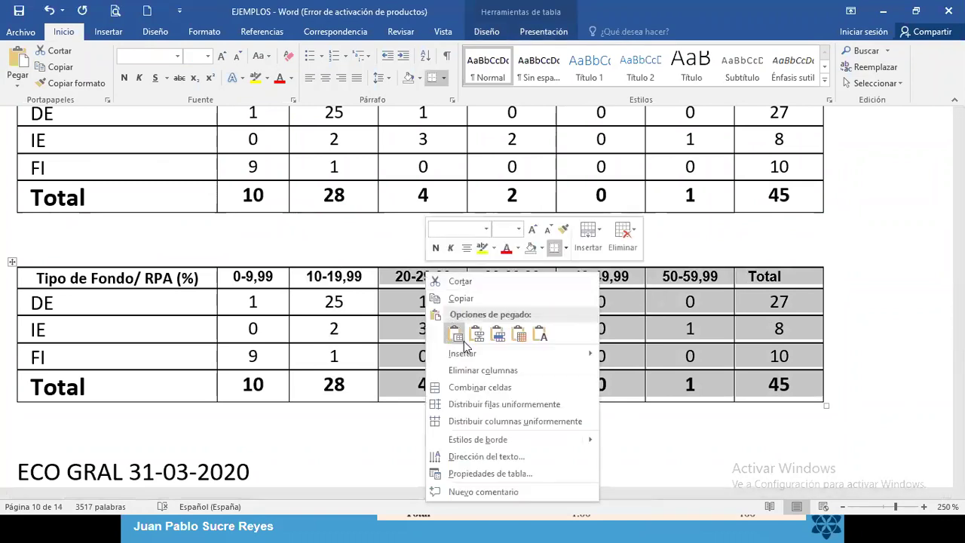
pyautogui.moveTo(467, 353)
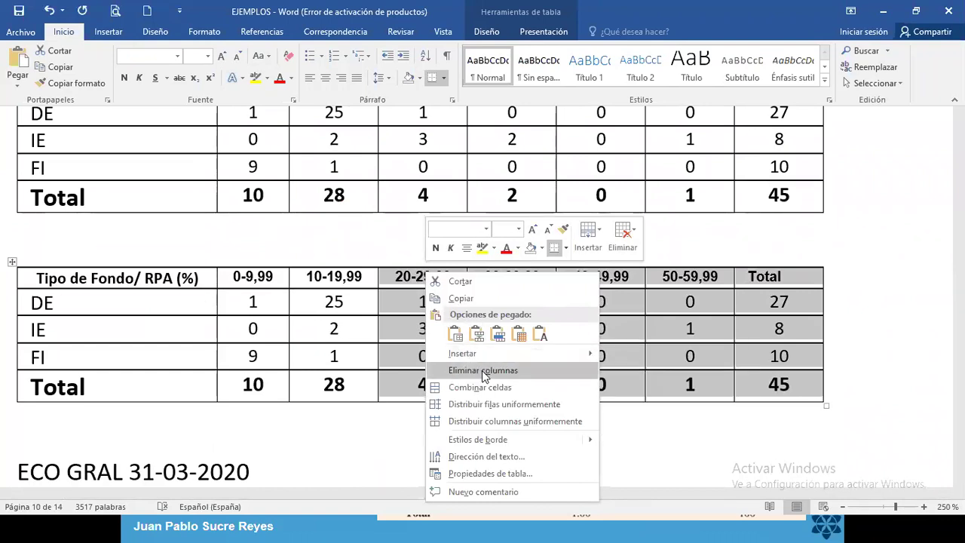
pyautogui.click(480, 370)
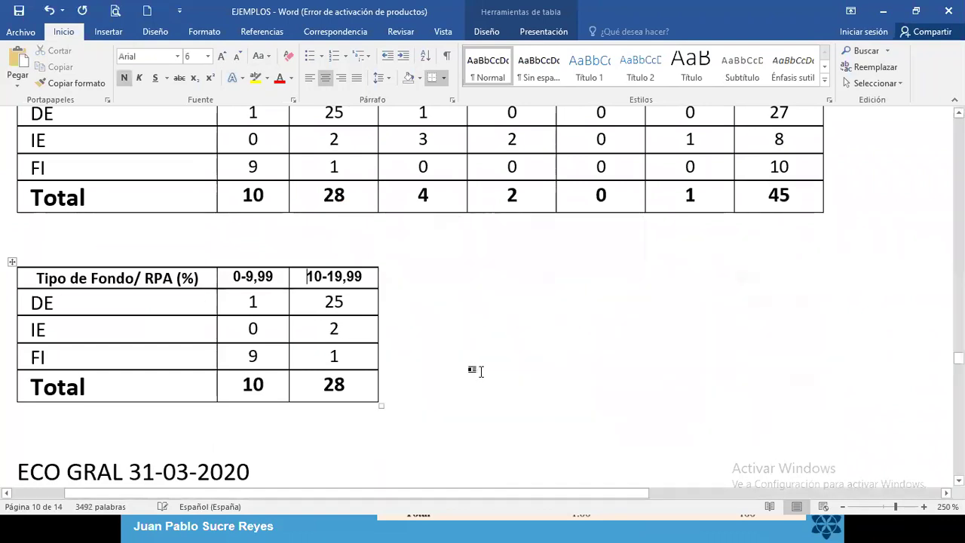
pyautogui.rightClick(368, 280)
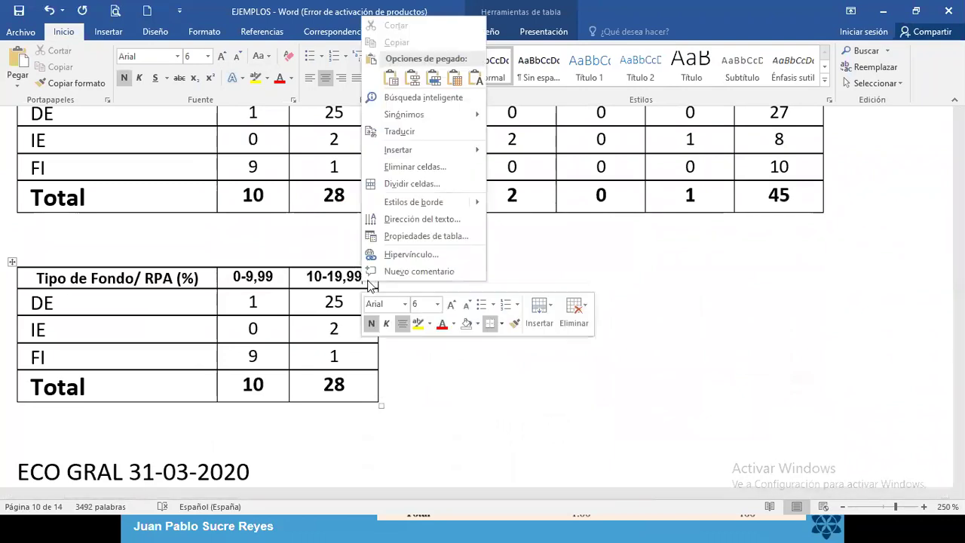
pyautogui.click(49, 11)
pyautogui.click(454, 298)
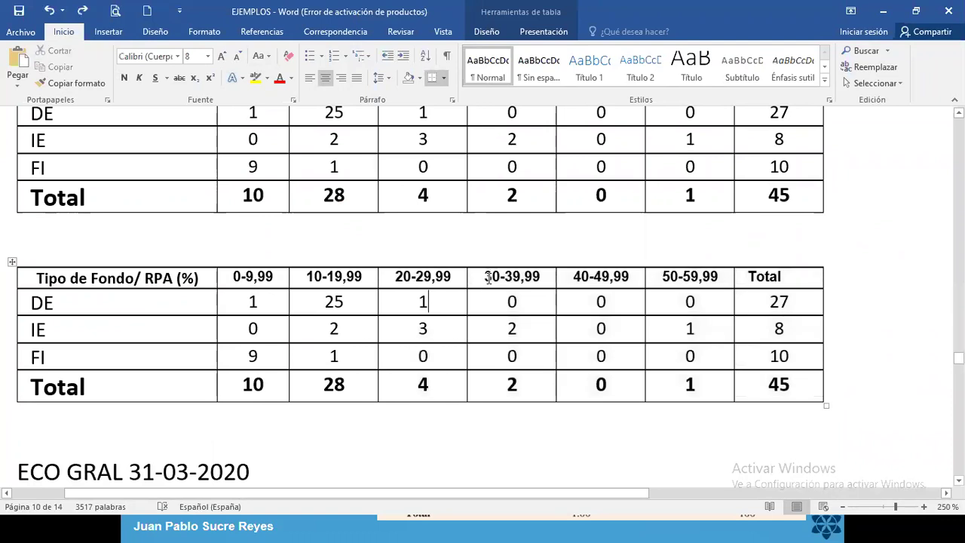
# Delete the columns from 30-39,99 through Total in the copied table
pyautogui.moveTo(498, 263); pyautogui.dragTo(763, 273)
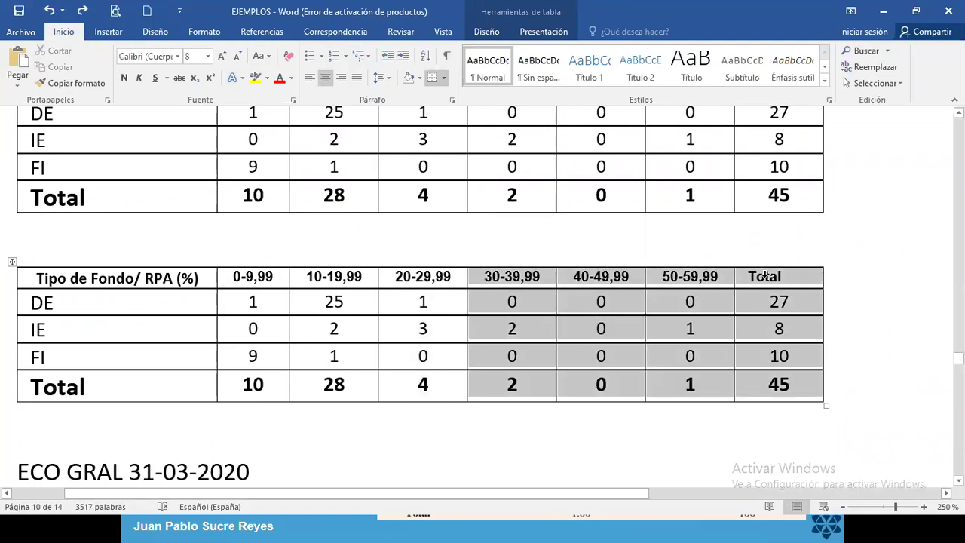
pyautogui.rightClick(647, 276)
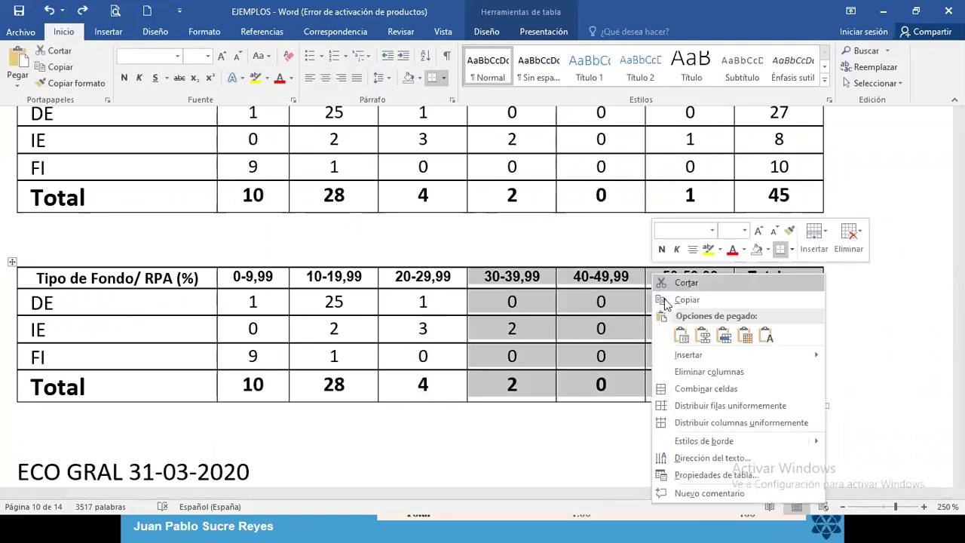
pyautogui.click(708, 371)
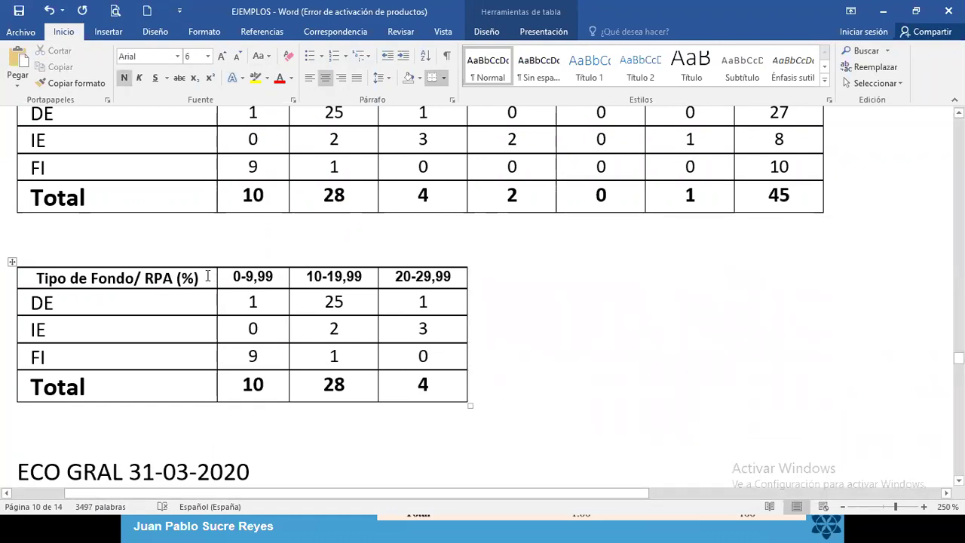
# Clear the interval headers and the DE, IE and FI values in the copied table, and shorten its first header to "Tipo de Fondo"
pyautogui.moveTo(232, 278)
pyautogui.mouseDown()
pyautogui.moveTo(389, 291)
pyautogui.moveTo(419, 355)
pyautogui.mouseUp()
pyautogui.press('Delete')
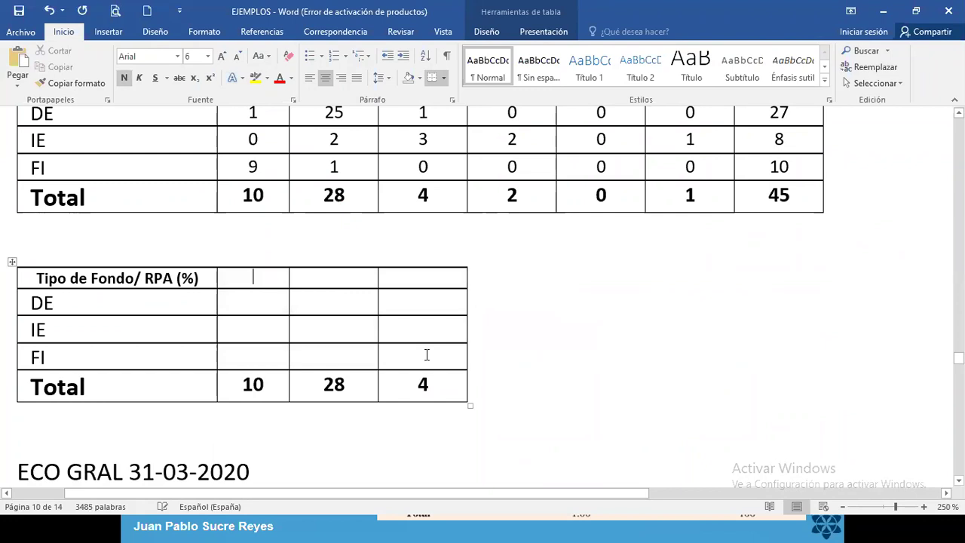
pyautogui.moveTo(133, 277); pyautogui.dragTo(207, 276)
pyautogui.press('Delete')
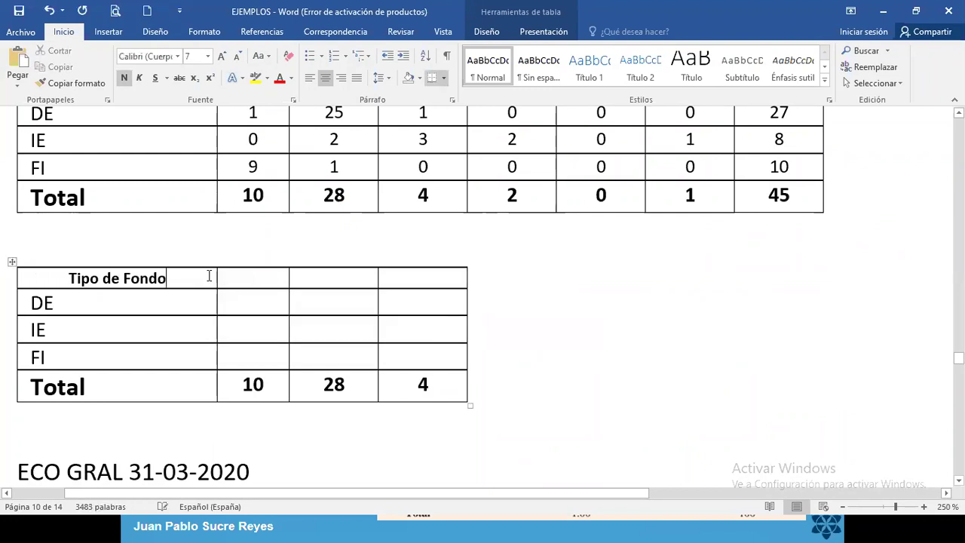
# Enter "F. Abs." as the second column's header and narrow the first column so the header fits on one line
pyautogui.click(255, 276)
pyautogui.write('F. Ab')
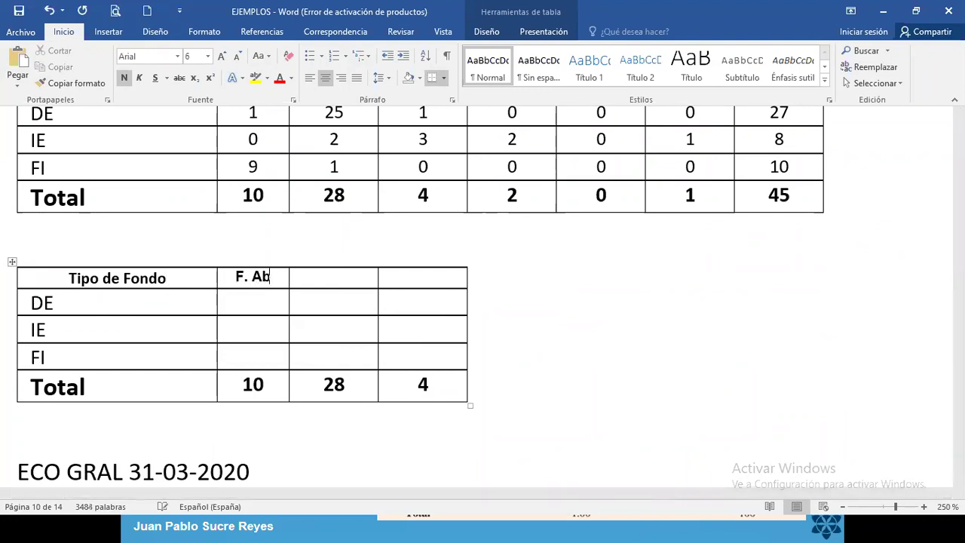
pyautogui.write('s,')
pyautogui.press('BackSpace')
pyautogui.write('.')
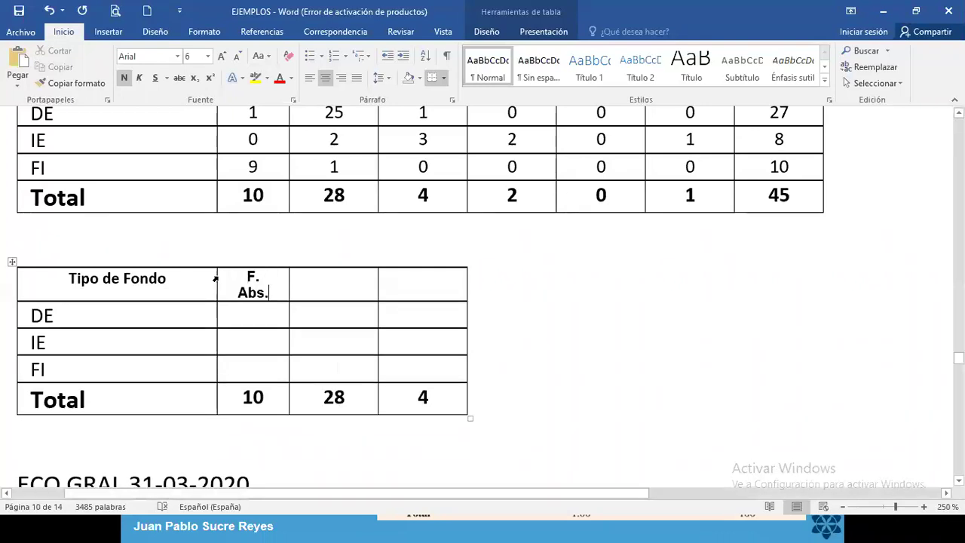
pyautogui.moveTo(214, 293); pyautogui.dragTo(184, 301)
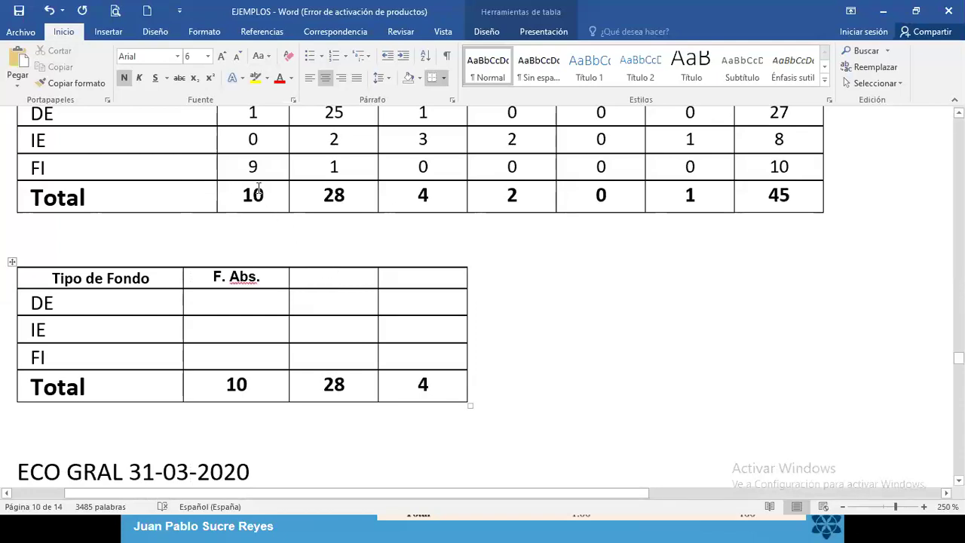
# Enter "F. Relativa" and "F. Porc" as the headers of the last two columns
pyautogui.write('F. R')
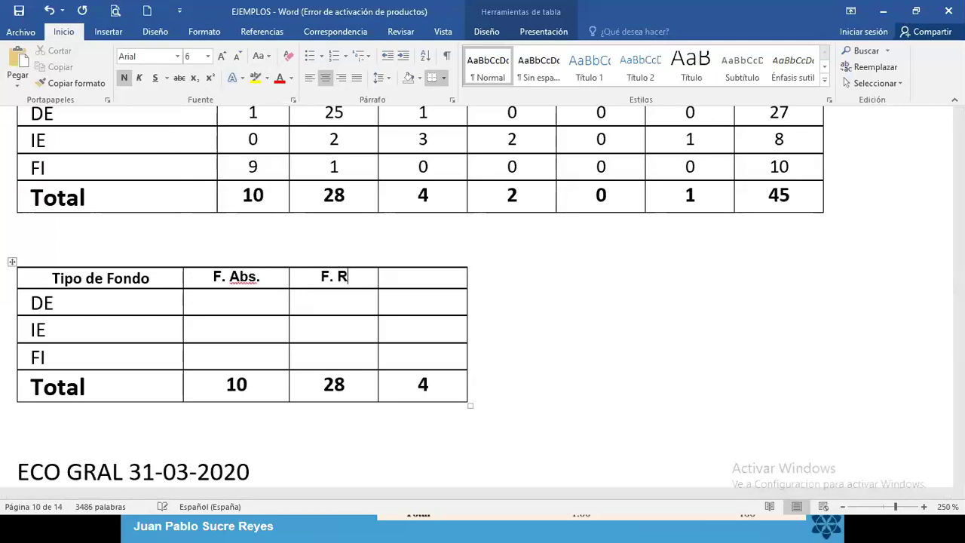
pyautogui.write('elativa')
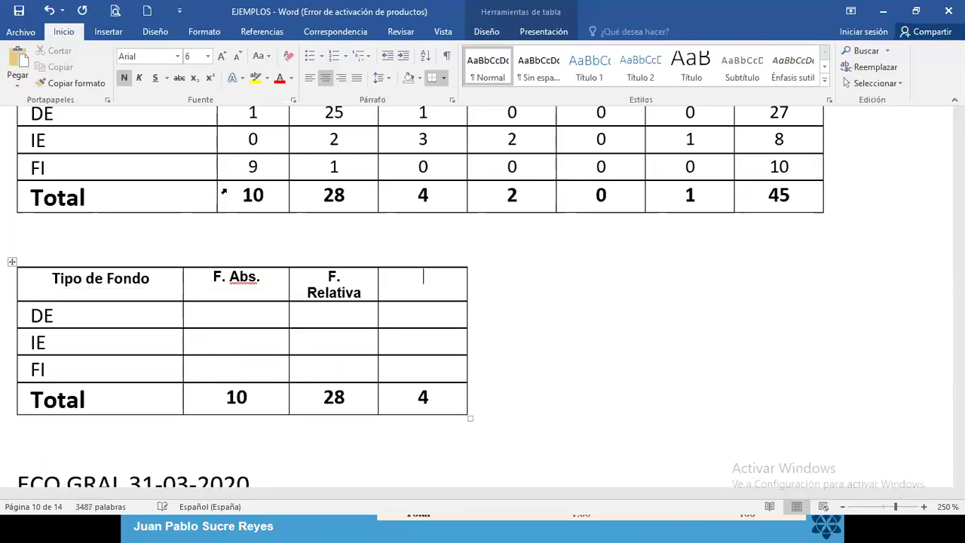
pyautogui.write('F. POrc')
pyautogui.press('BackSpace')
pyautogui.press('BackSpace')
pyautogui.press('BackSpace')
pyautogui.write('orc')
# Set the font size of the copied table's whole header row to 6
pyautogui.click(18, 279)
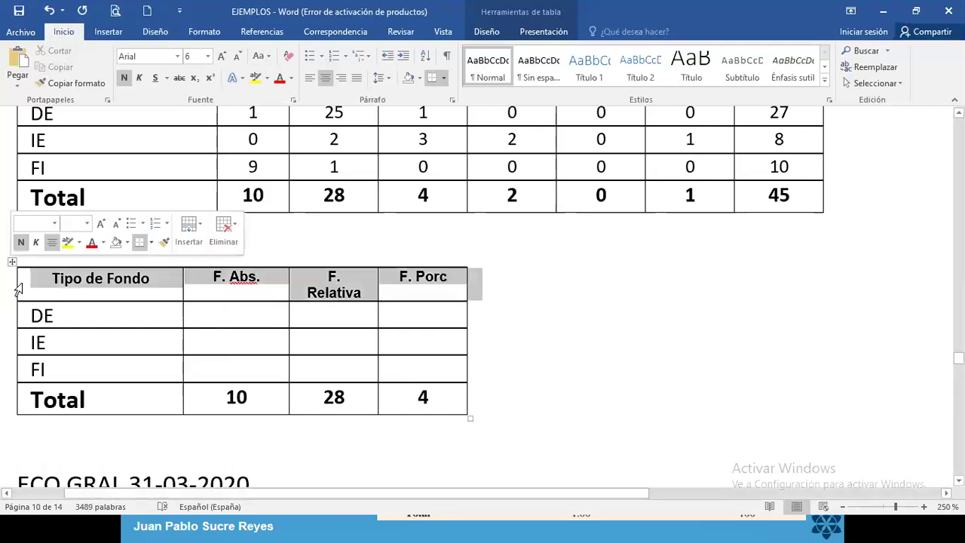
pyautogui.click(207, 57)
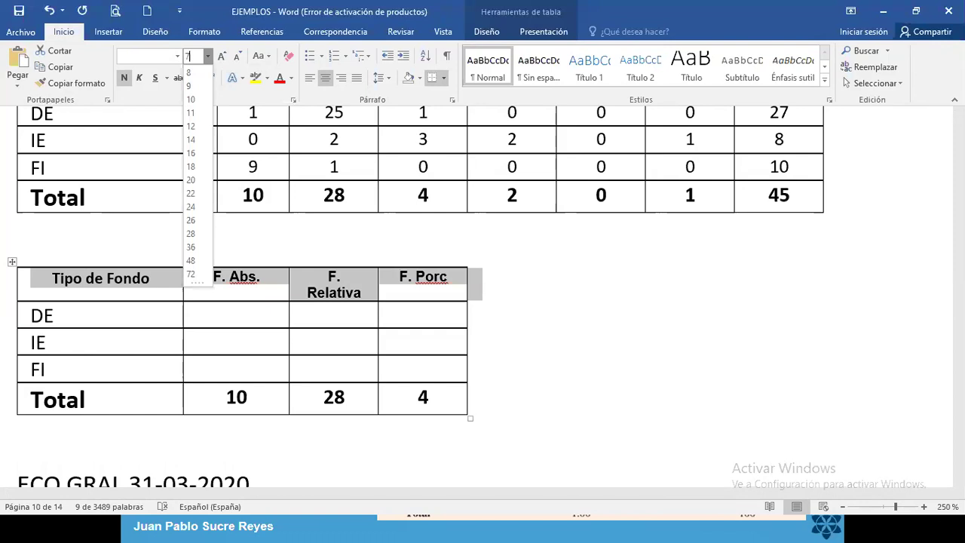
pyautogui.write('7')
pyautogui.press('Return')
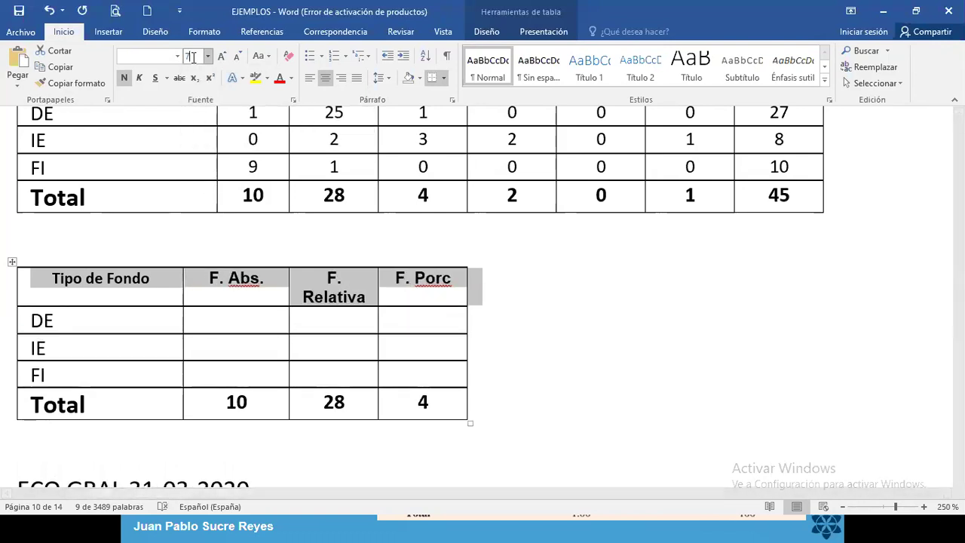
pyautogui.press('Return')
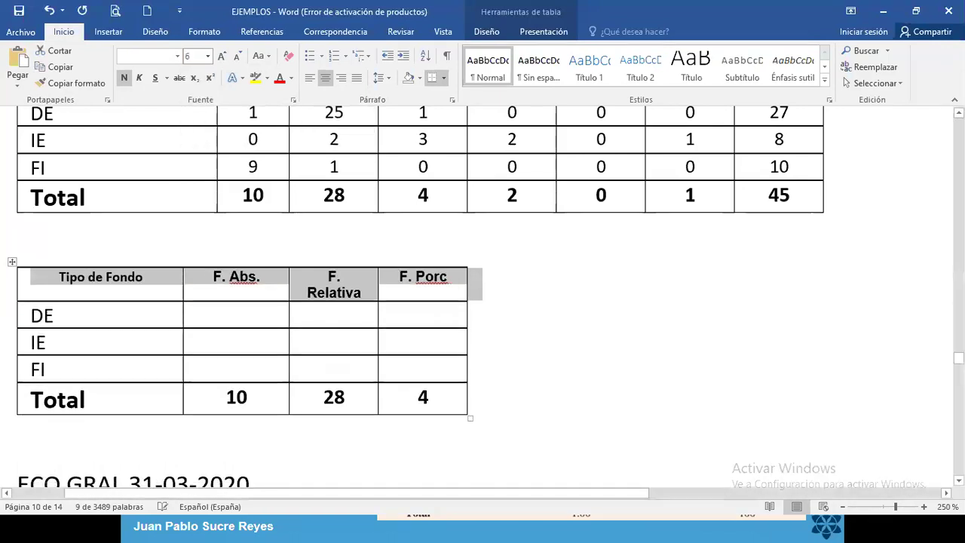
# Widen the F. Relativa column and extend the F. Porc column so both headers fit on one line
pyautogui.click(390, 308)
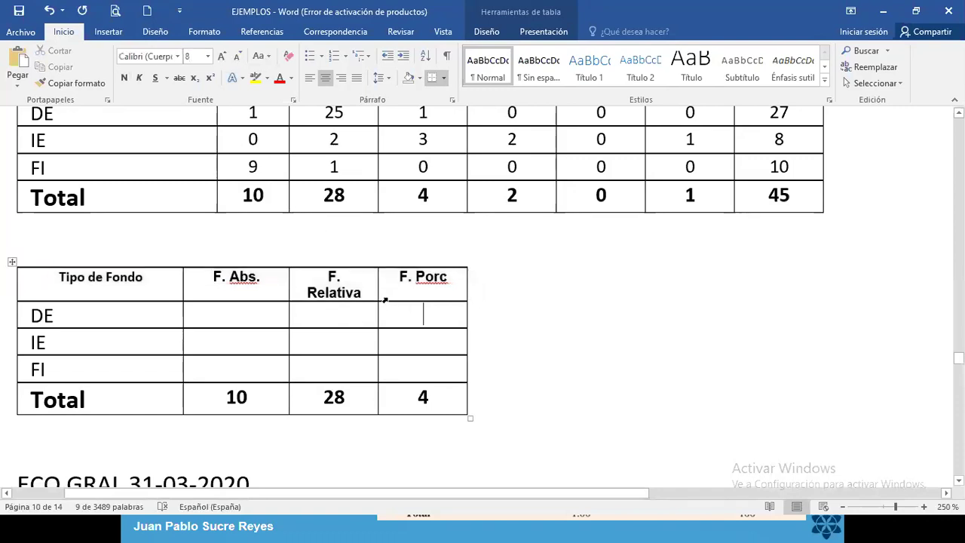
pyautogui.moveTo(379, 286); pyautogui.dragTo(401, 291)
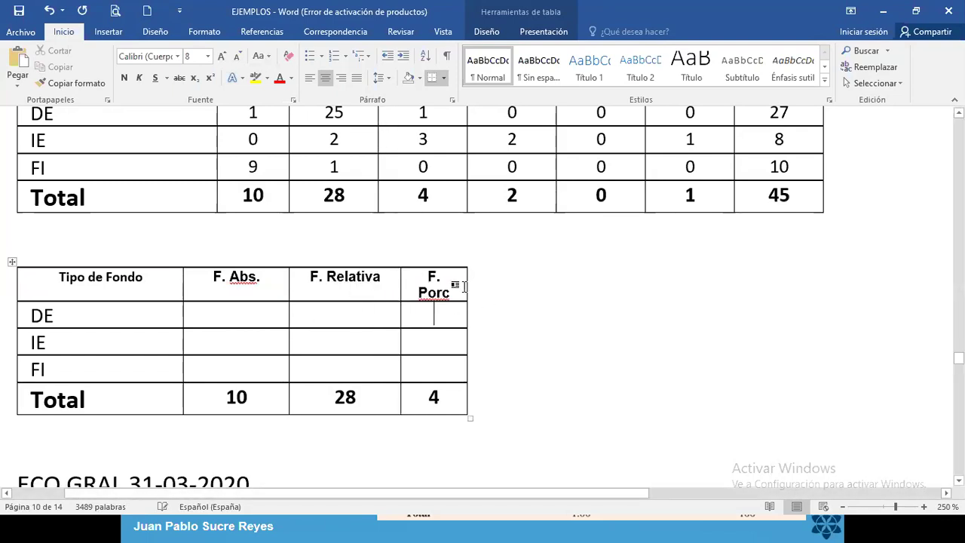
pyautogui.moveTo(468, 287); pyautogui.dragTo(485, 285)
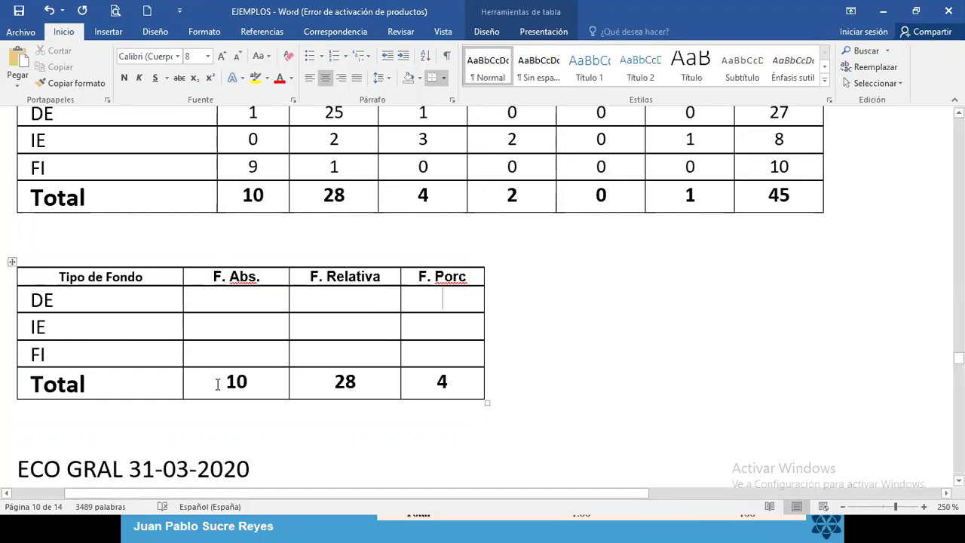
# Clear the copied values from the Total row of the frequency table, keeping the Total label
pyautogui.moveTo(230, 381); pyautogui.dragTo(442, 409)
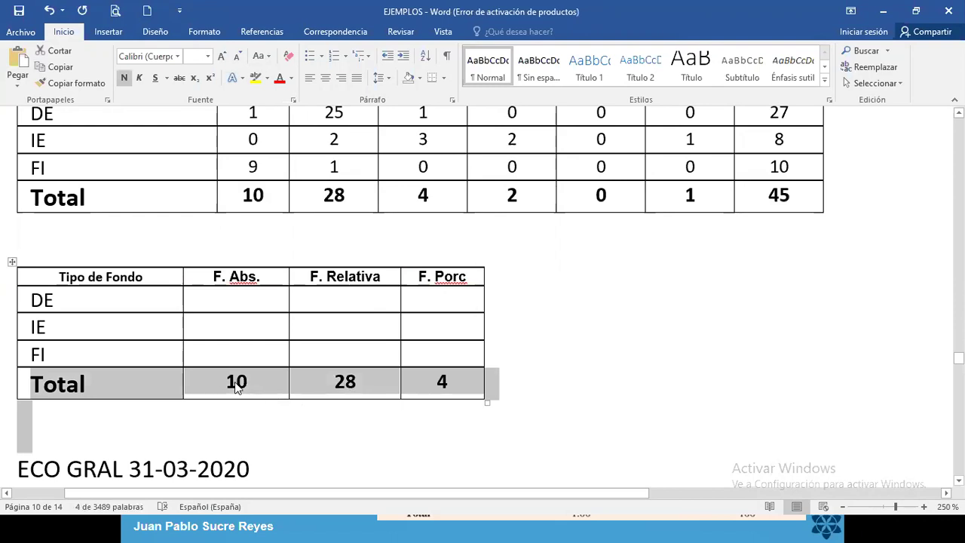
pyautogui.press('Left')
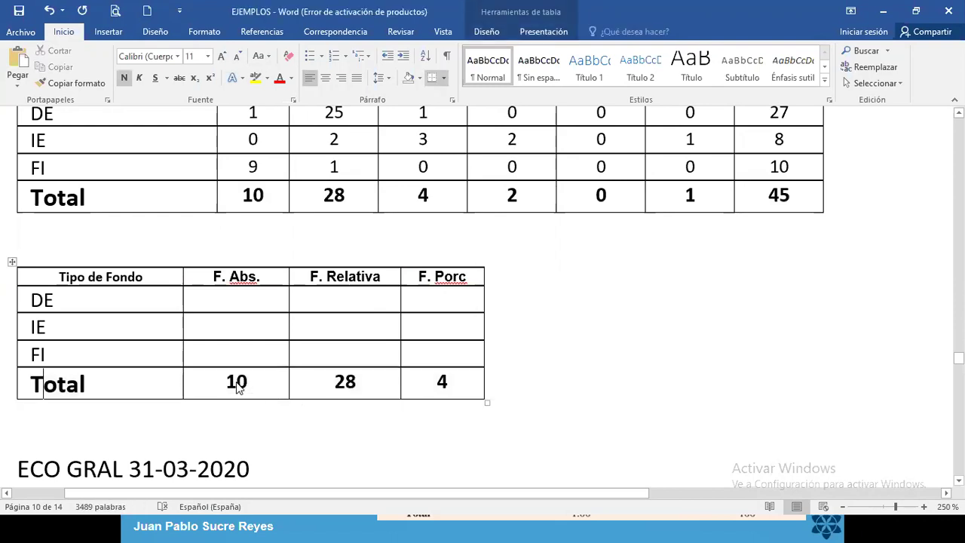
pyautogui.click(236, 383)
pyautogui.hotkey('shift', 'Right')
pyautogui.hotkey('shift', 'Right')
pyautogui.hotkey('shift', 'Right')
pyautogui.hotkey('shift', 'Right')
pyautogui.hotkey('shift', 'Right')
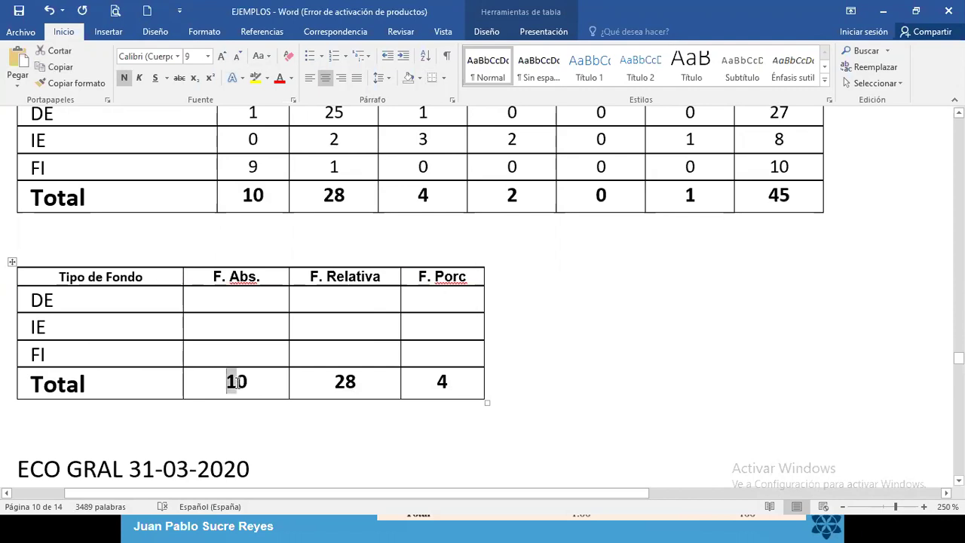
pyautogui.press('Delete')
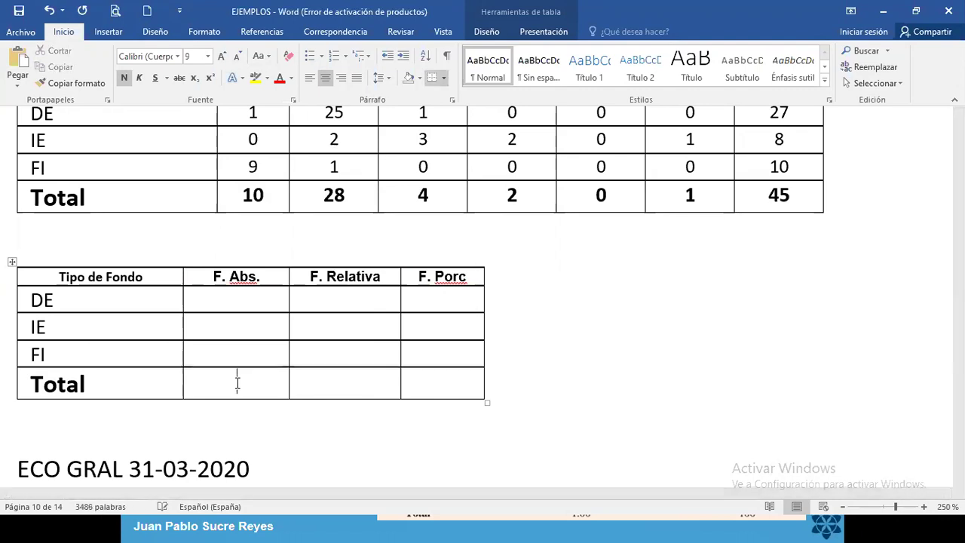
# Fill the F. Abs. column with 27 for DE, 8 for IE, 10 for FI and 45 for Total
pyautogui.write('45')
pyautogui.scroll(3, 508, 220)
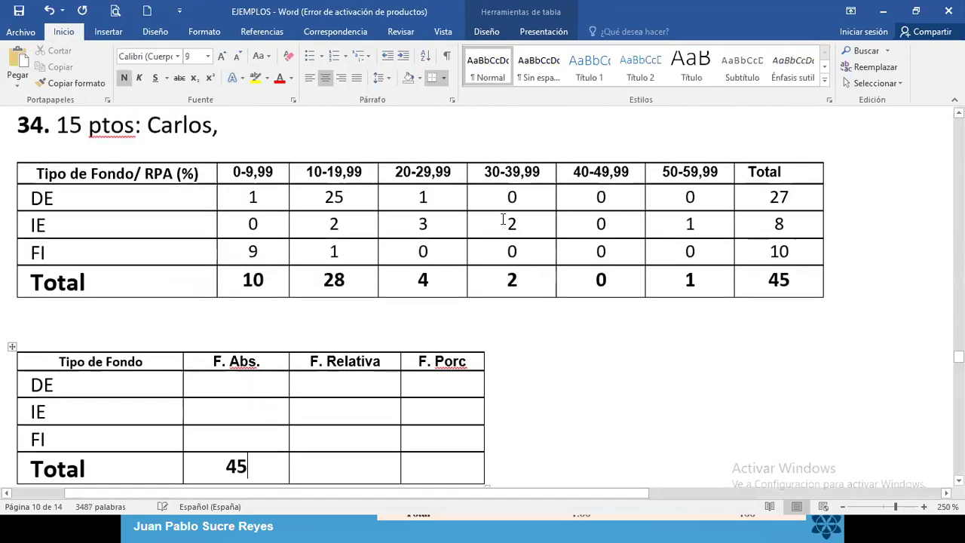
pyautogui.scroll(-3, 511, 228)
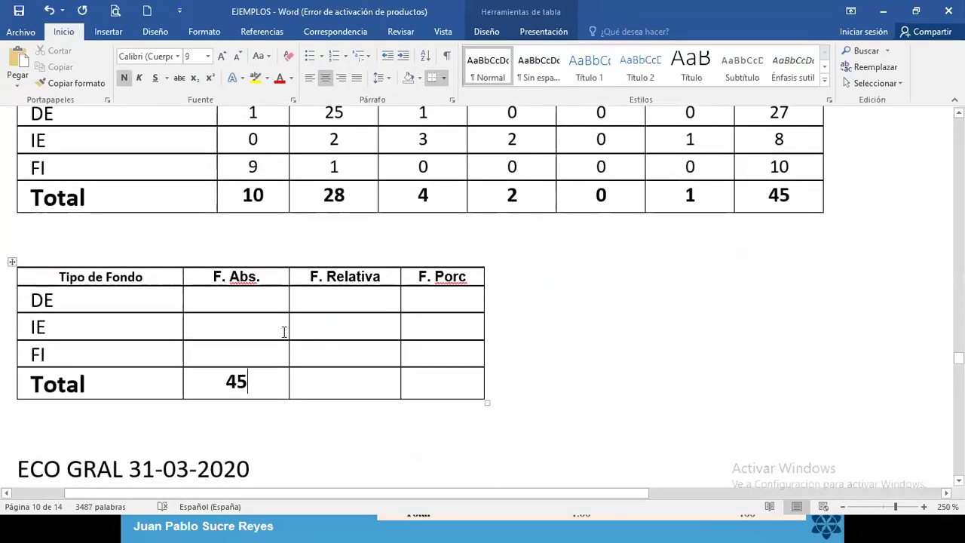
pyautogui.click(232, 300)
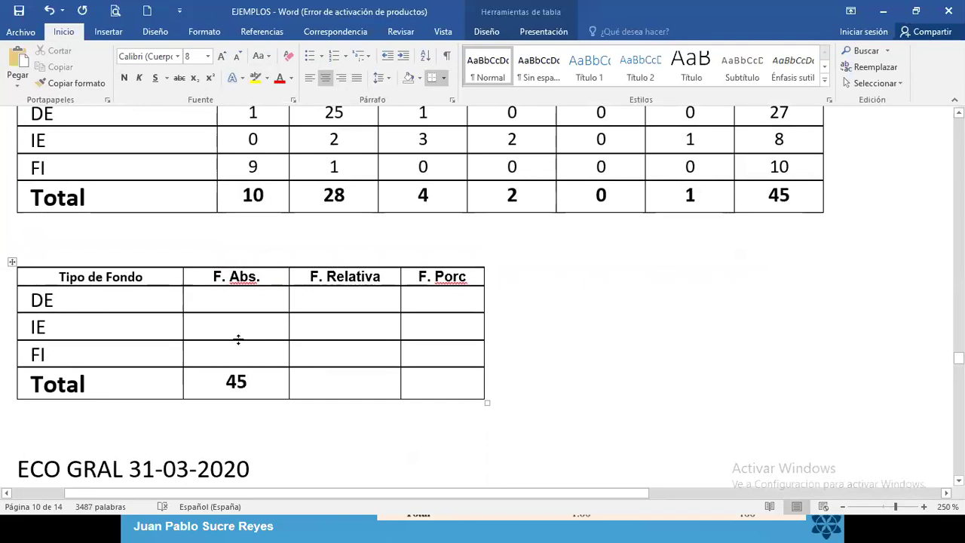
pyautogui.write('27')
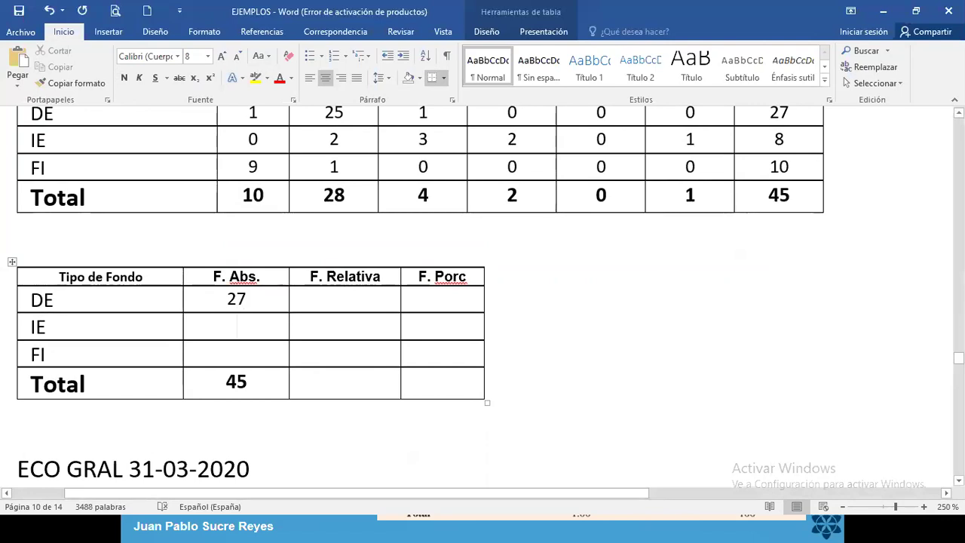
pyautogui.write('8')
pyautogui.press('Down')
pyautogui.write('10')
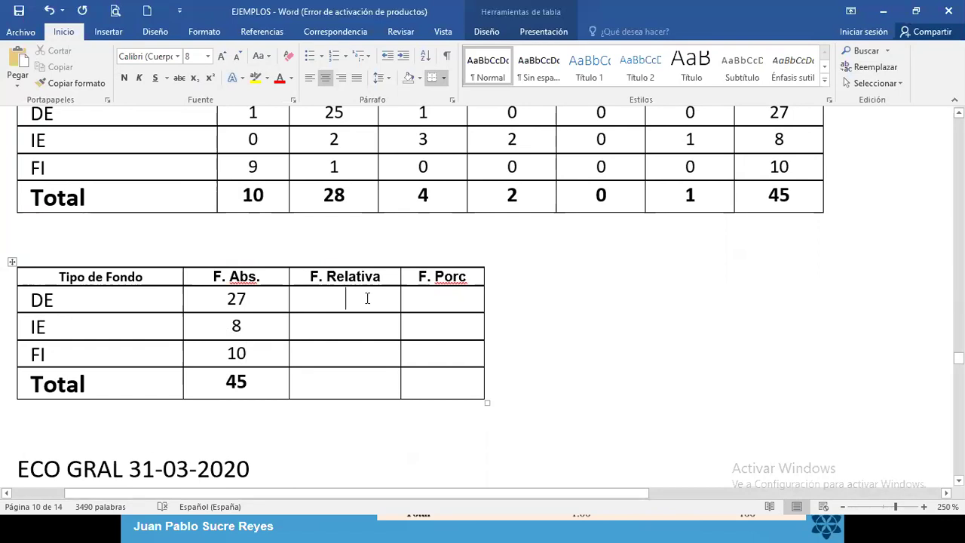
# Fill the F. Relativa column with 0,60 for DE, 0,18 for IE, 0,22 for FI and 1,00 for Total
pyautogui.write('0,')
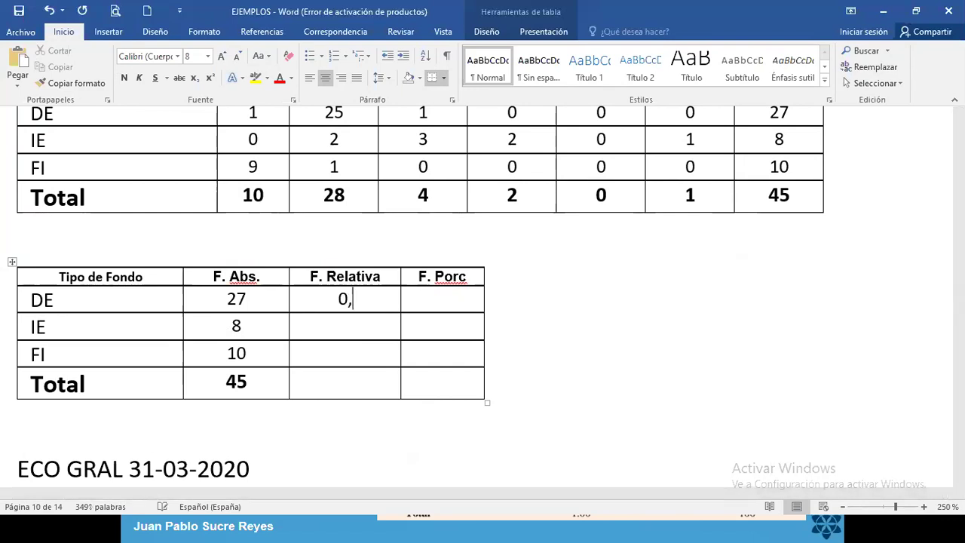
pyautogui.write('60')
pyautogui.write('0,')
pyautogui.write('18')
pyautogui.write('0,')
pyautogui.write('22')
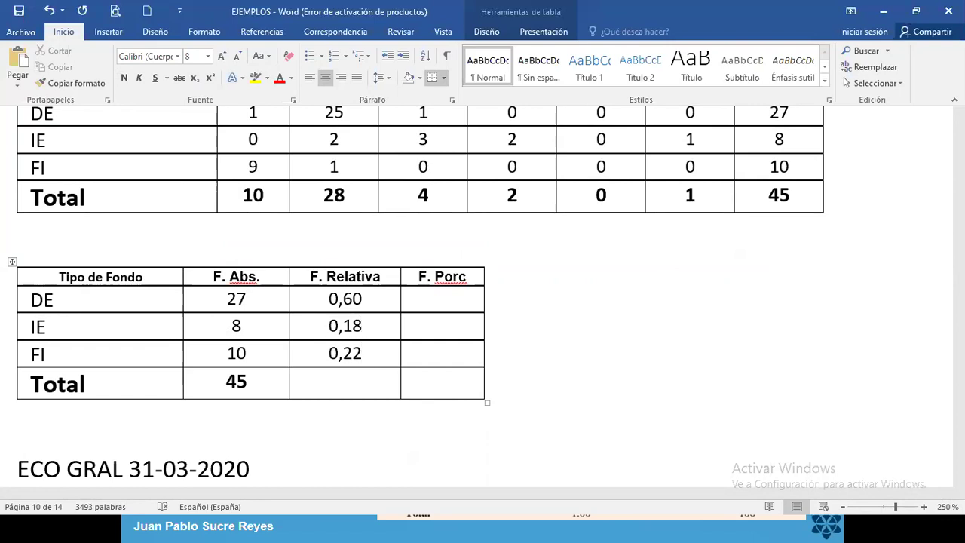
pyautogui.press('Down')
pyautogui.write('1,00')
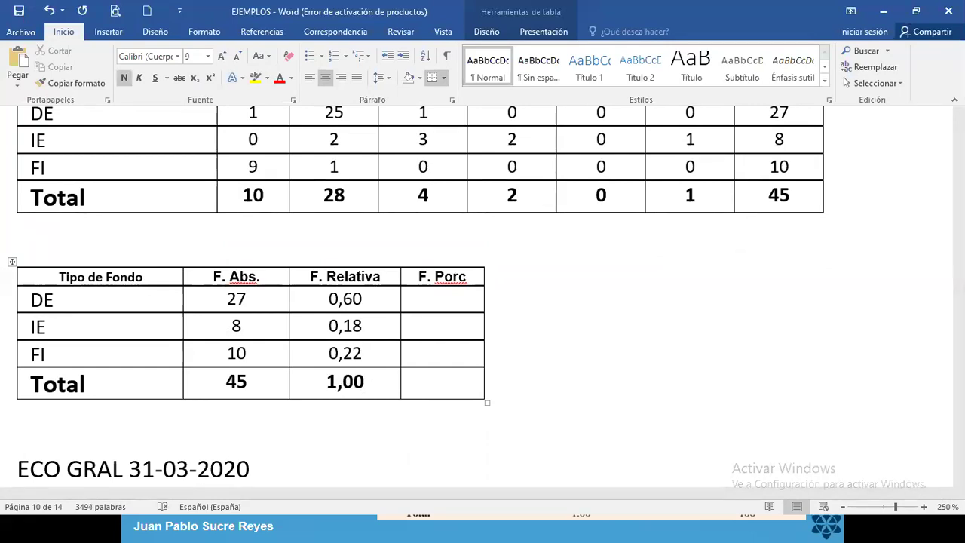
# Fill the F. Porc column with 60 for DE, 18 for IE, 22 for FI and 100 for Total
pyautogui.click(428, 302)
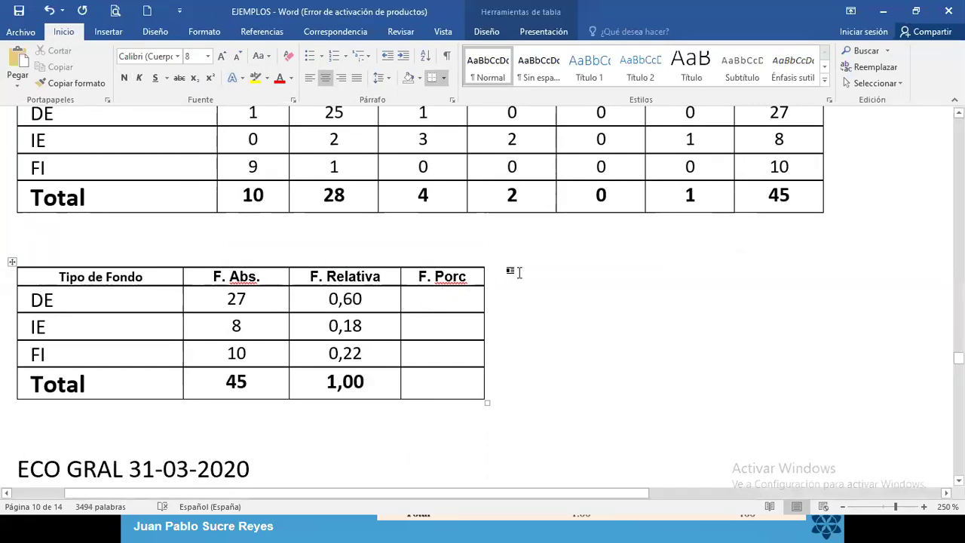
pyautogui.write('60')
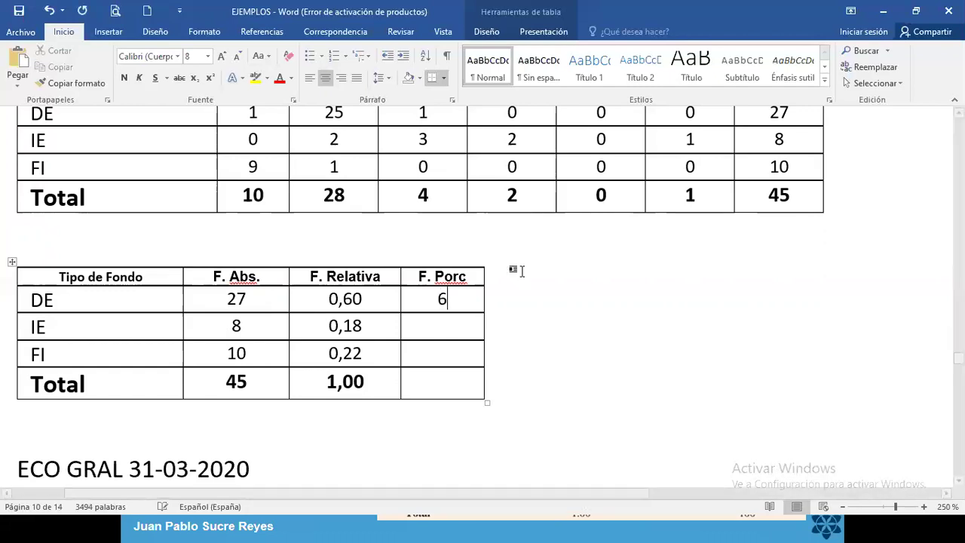
pyautogui.click(442, 326)
pyautogui.write('18')
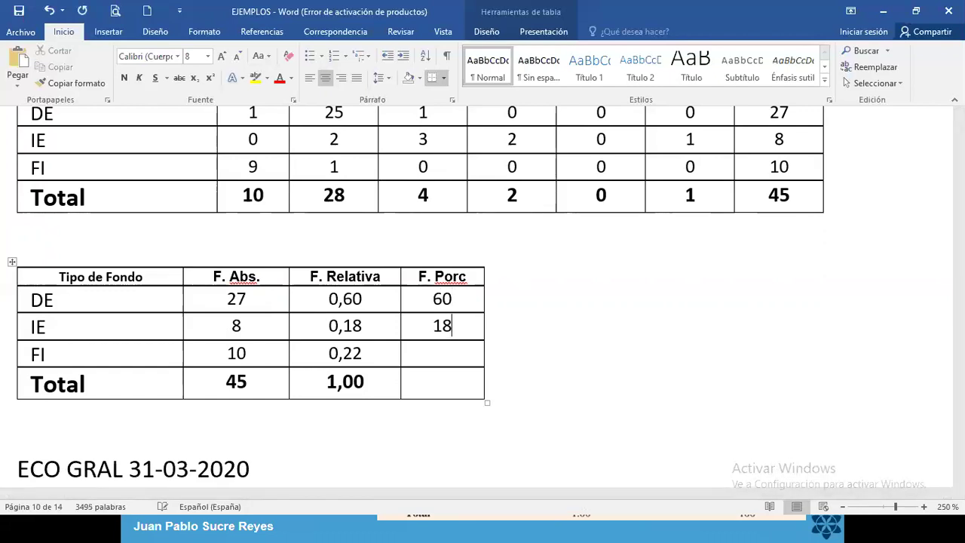
pyautogui.write('22')
pyautogui.click(442, 383)
pyautogui.write('100')
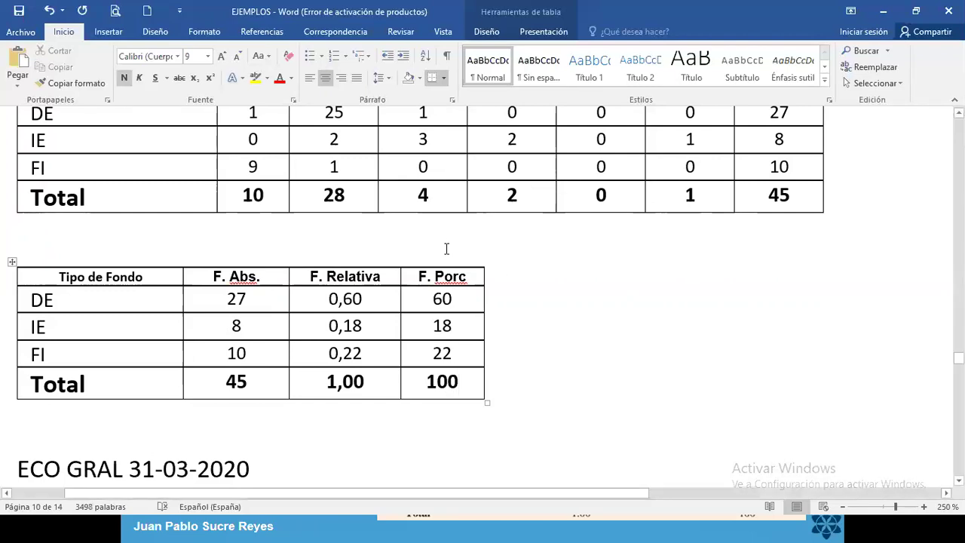
# Add the second student's name at the end of the heading line of exercise 34
pyautogui.scroll(3, 282, 299)
pyautogui.click(282, 300)
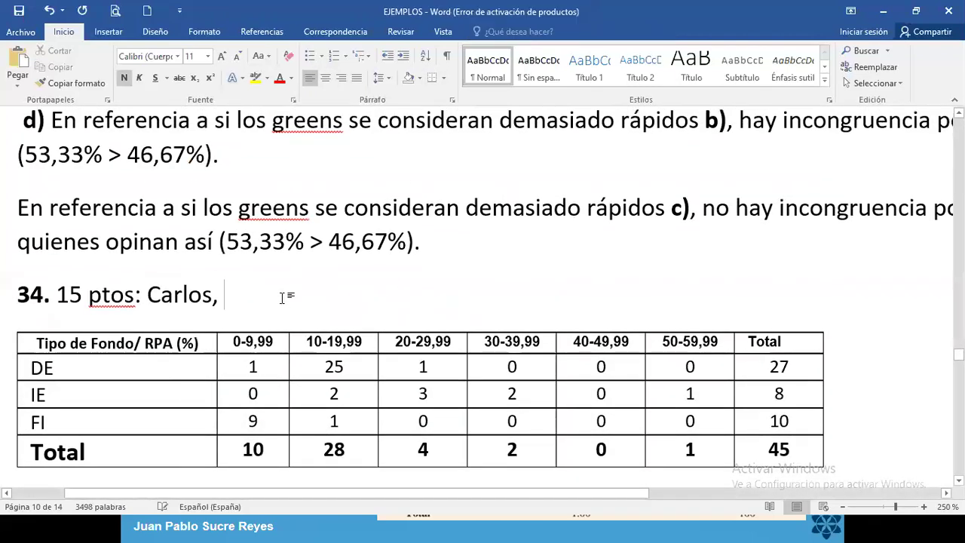
pyautogui.write('Alen')
pyautogui.scroll(-5, 387, 394)
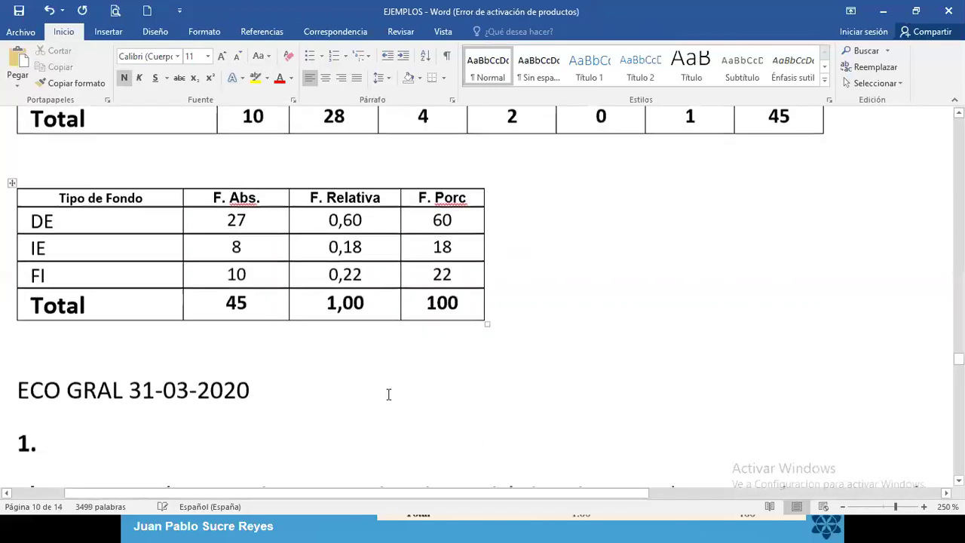
# Highlight the DE, IE and FI values of the contingency table's Total column in yellow
pyautogui.scroll(2, 388, 339)
pyautogui.scroll(1, 329, 352)
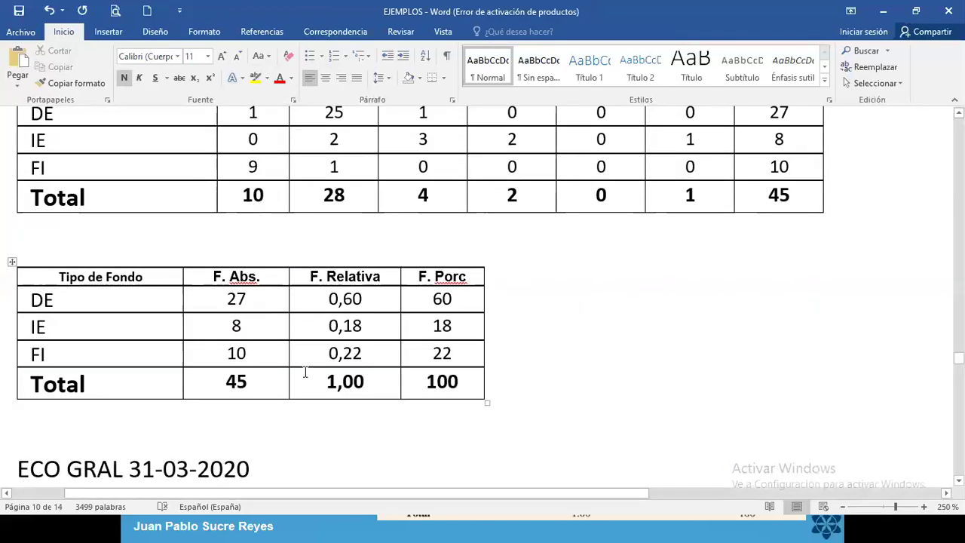
pyautogui.scroll(2, 902, 261)
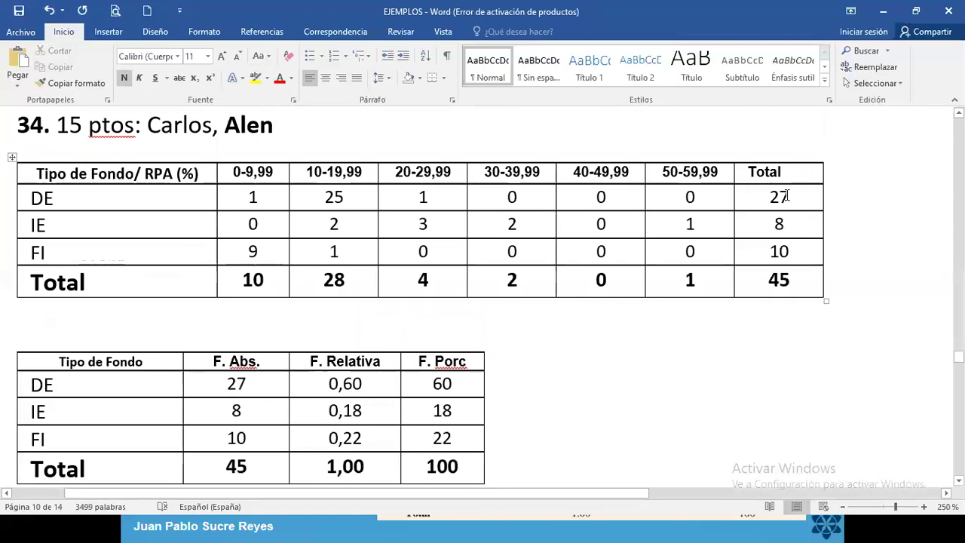
pyautogui.moveTo(768, 189); pyautogui.dragTo(792, 252)
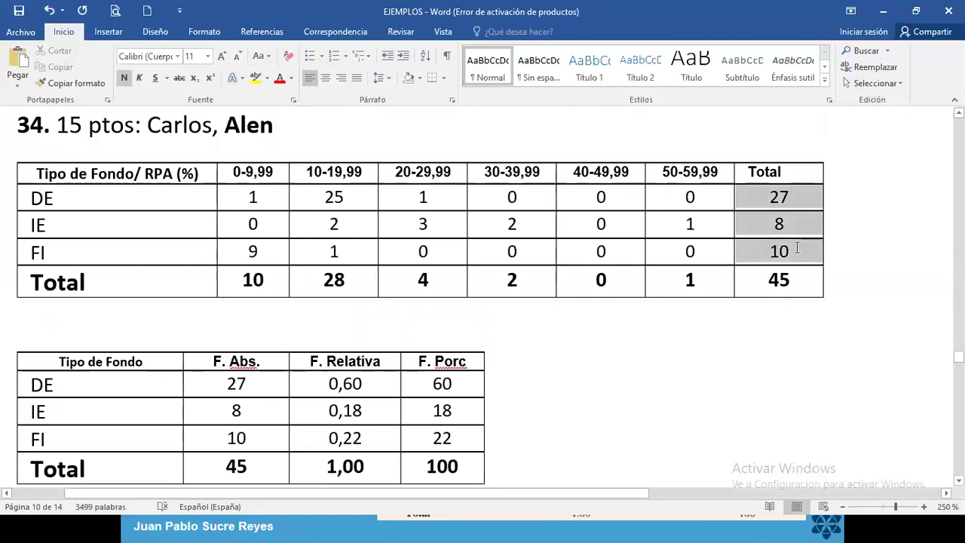
pyautogui.click(255, 77)
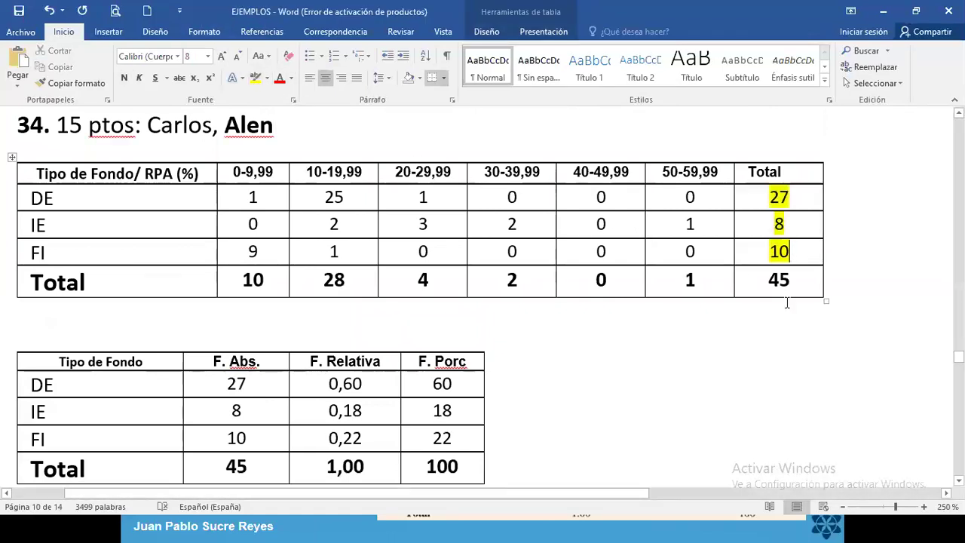
pyautogui.moveTo(806, 287); pyautogui.dragTo(768, 280)
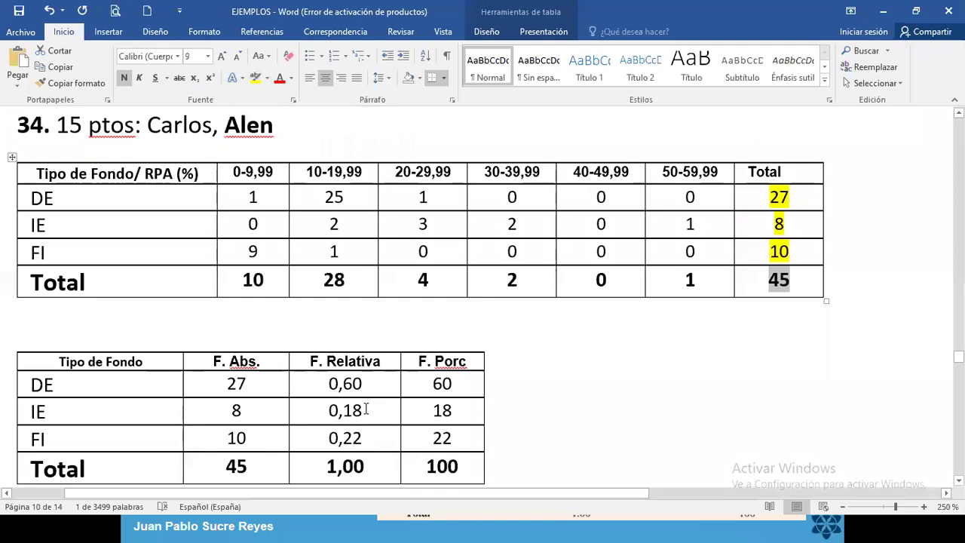
# Label the frequency table by entering "b)" on the line above it as plain text, without automatic list numbering
pyautogui.scroll(-2, 366, 409)
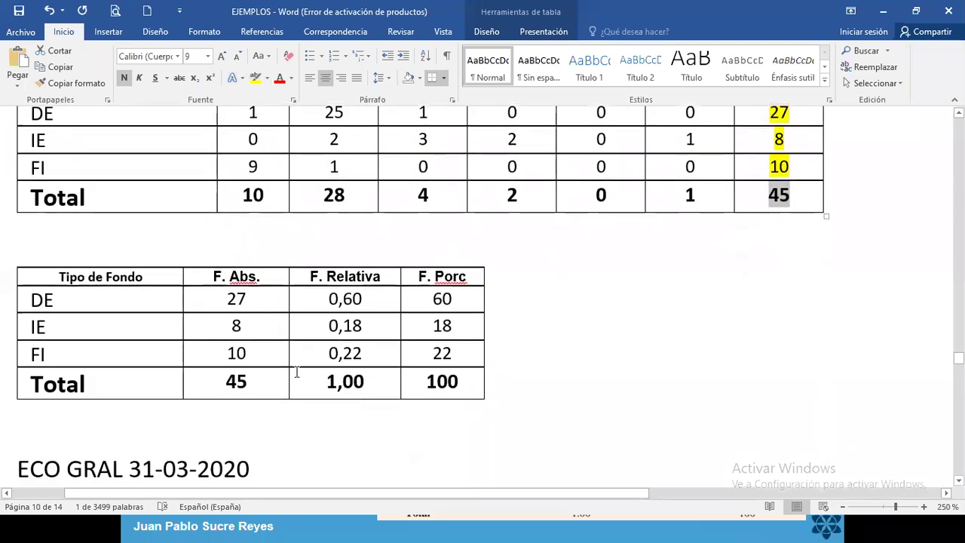
pyautogui.click(97, 243)
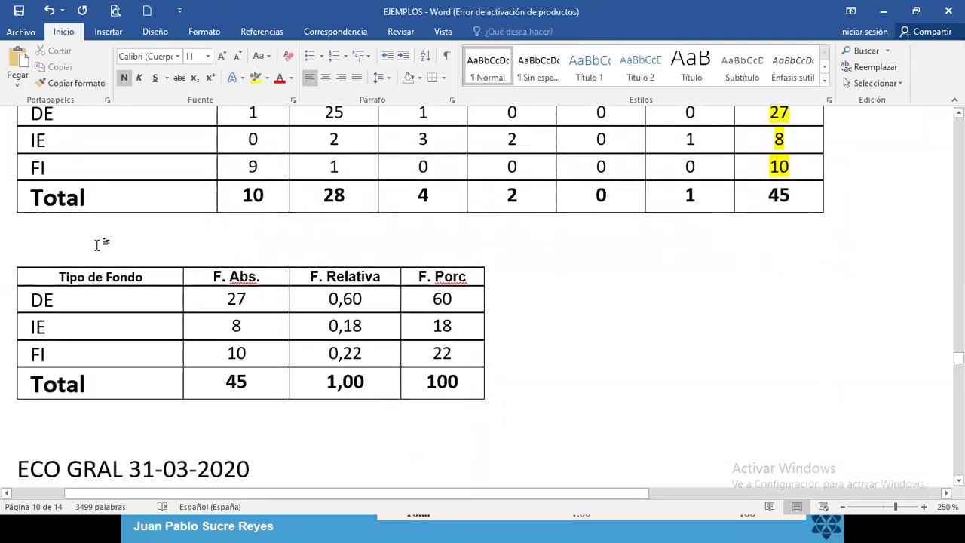
pyautogui.press('Down')
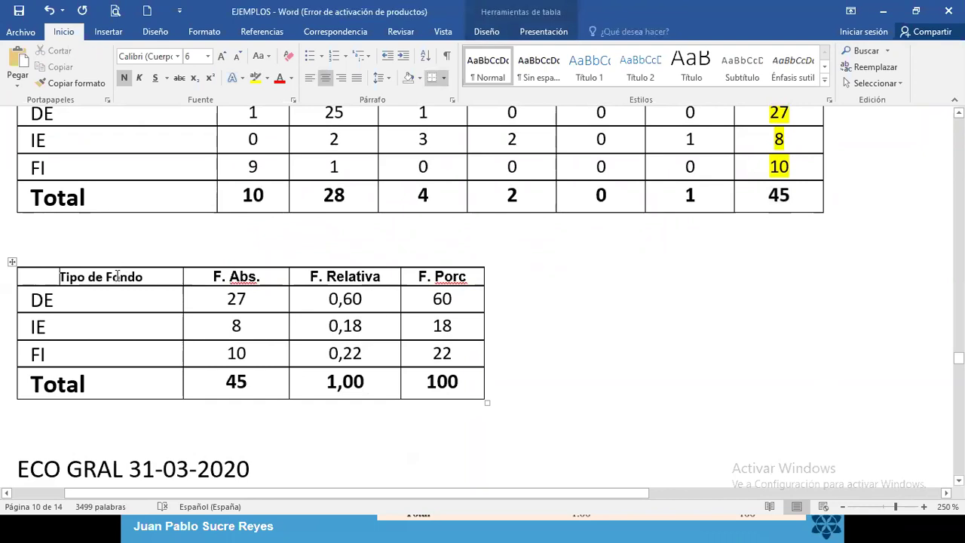
pyautogui.scroll(3, 117, 277)
pyautogui.scroll(-3, 46, 249)
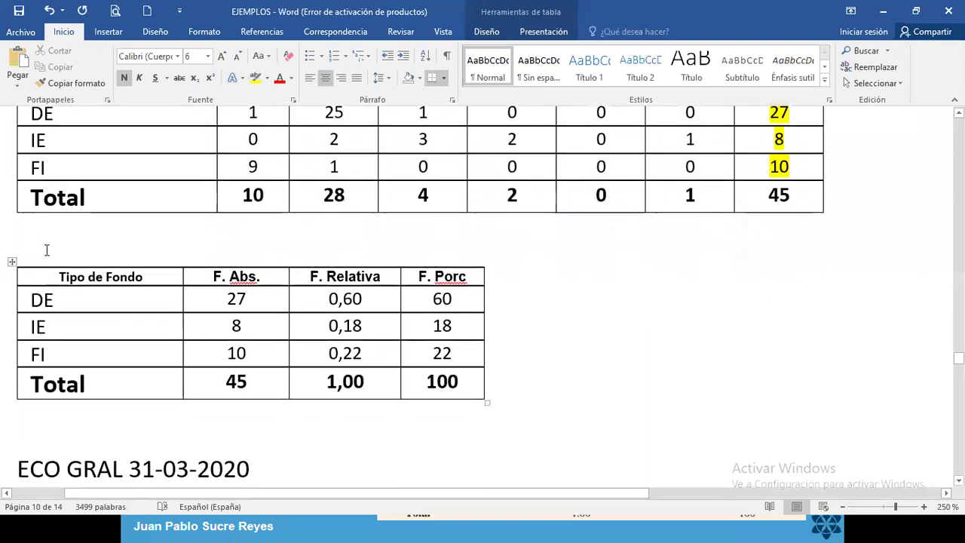
pyautogui.click(46, 249)
pyautogui.write('b)')
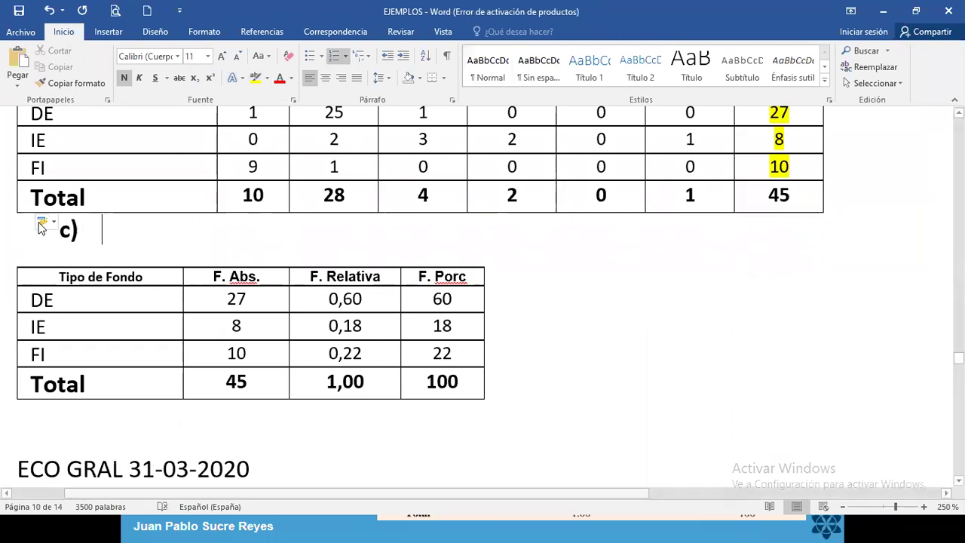
pyautogui.click(43, 225)
pyautogui.click(50, 229)
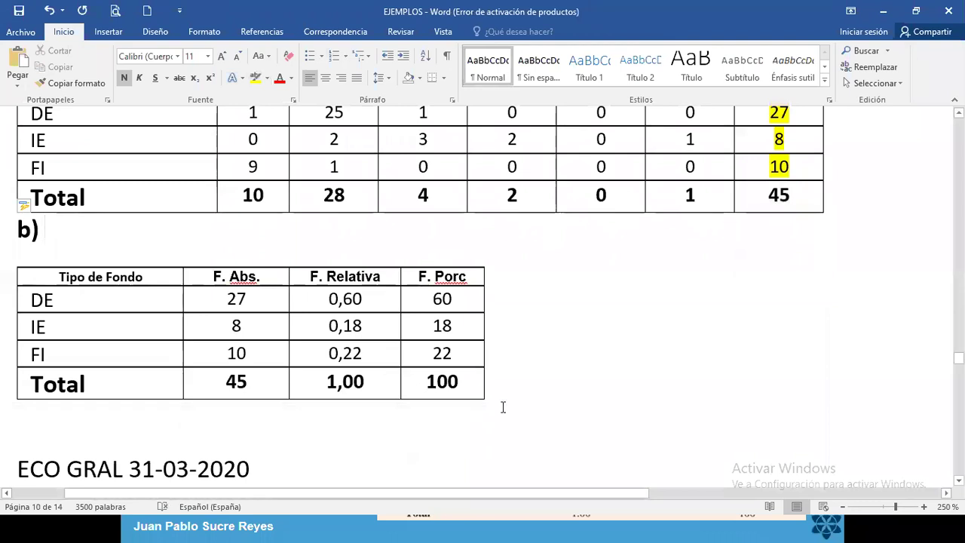
# Copy the b) label together with its frequency table and paste the copy directly below the original table
pyautogui.moveTo(368, 359); pyautogui.dragTo(17, 226)
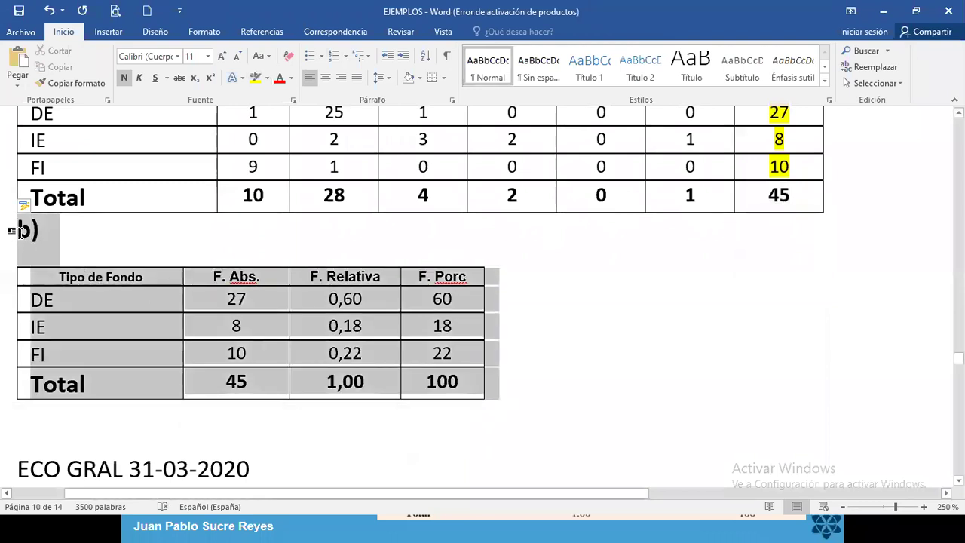
pyautogui.hotkey('ctrl', 'c')
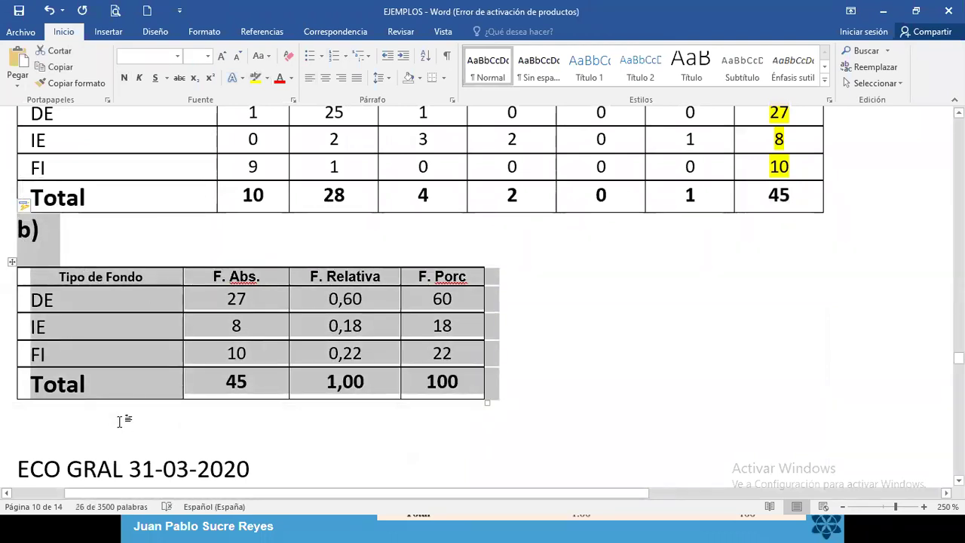
pyautogui.click(121, 421)
pyautogui.hotkey('ctrl', 'v')
# Check item c) of exercise 34 in the Adobe Reader PDF, and relabel the pasted table in Word as c)
pyautogui.hotkey('alt', 'Tab')
pyautogui.hotkey('alt', 'Tab')
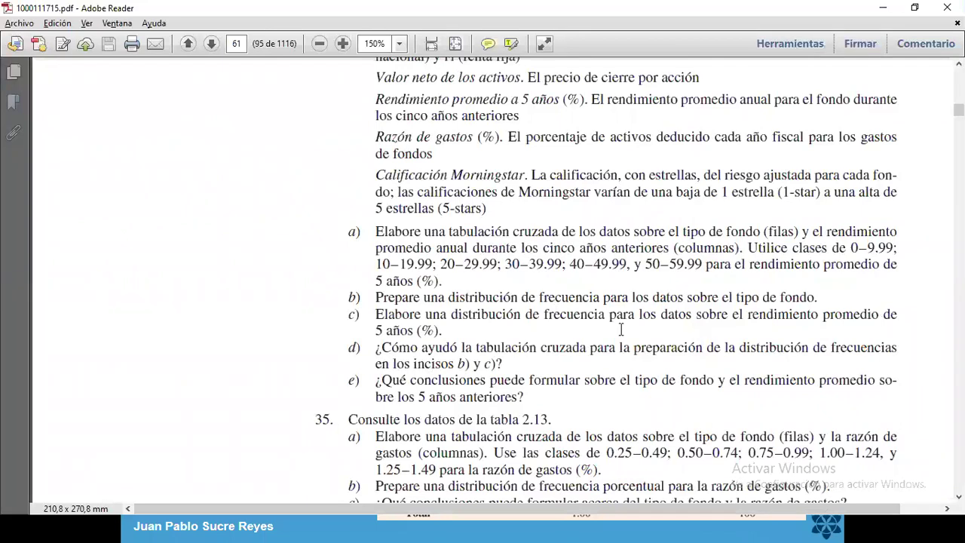
pyautogui.hotkey('alt', 'Tab')
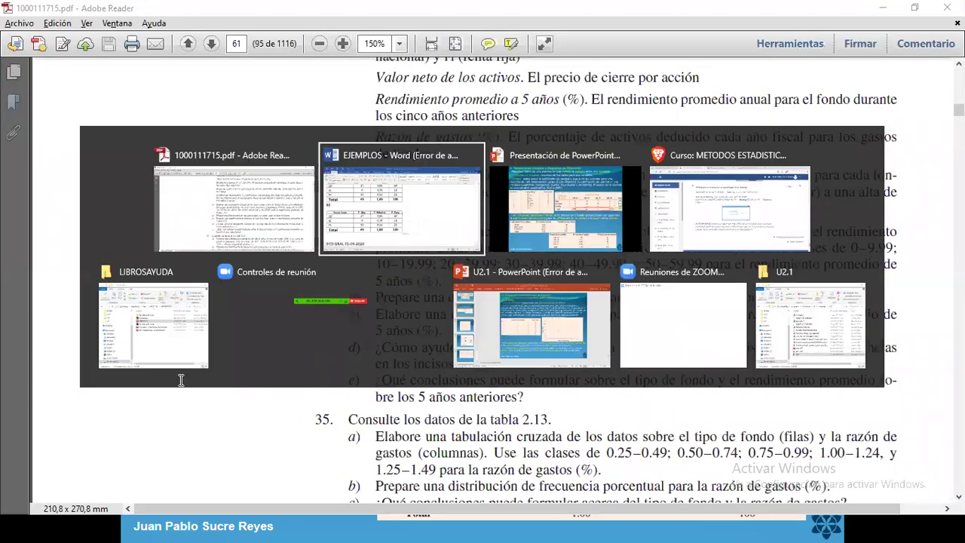
pyautogui.doubleClick(24, 234)
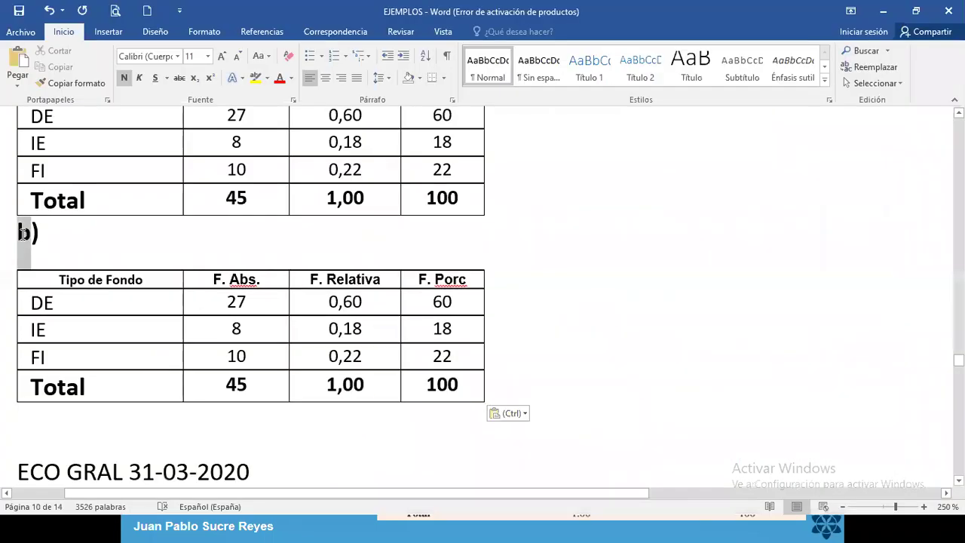
pyautogui.write('c')
pyautogui.click(115, 324)
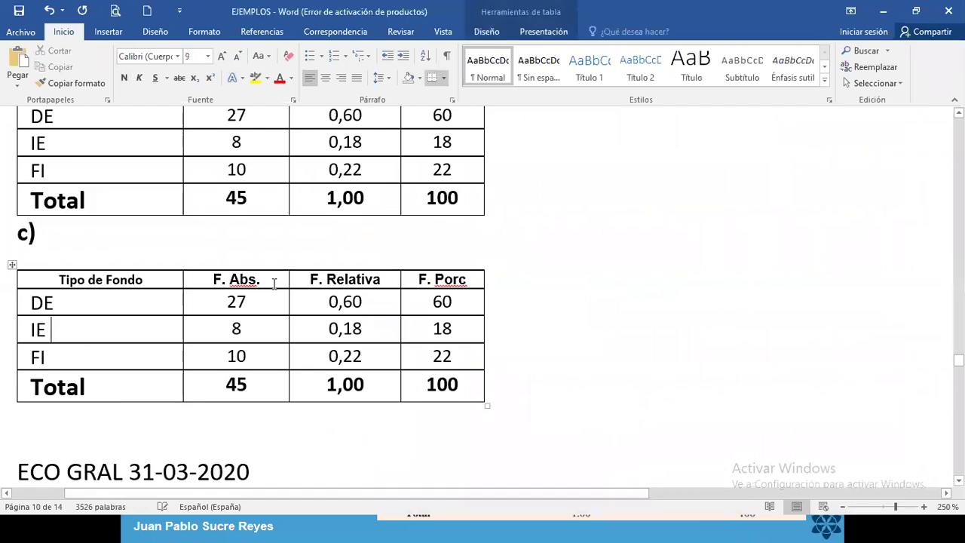
# Clear the DE, IE and FI row labels and all their frequency values from the table under c)
pyautogui.click(479, 280)
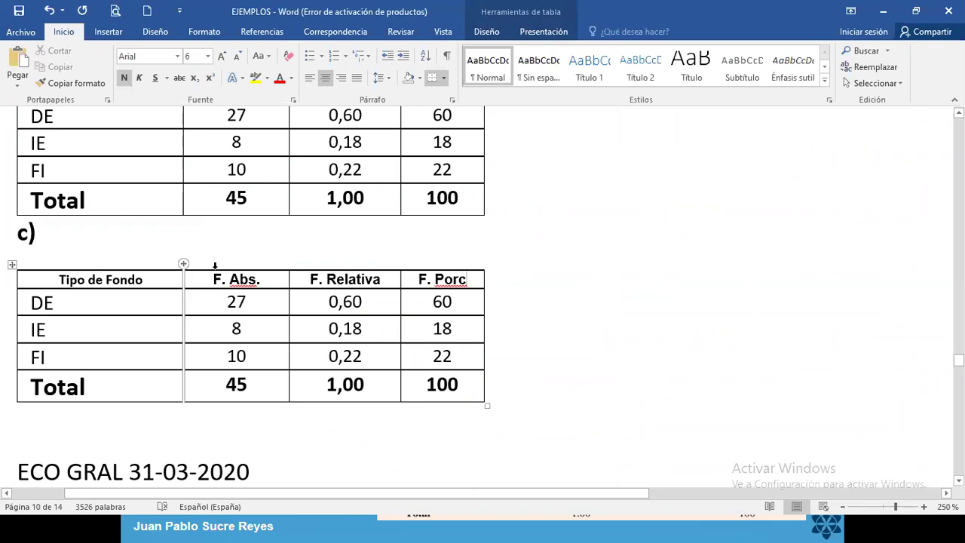
pyautogui.moveTo(214, 279); pyautogui.dragTo(482, 375)
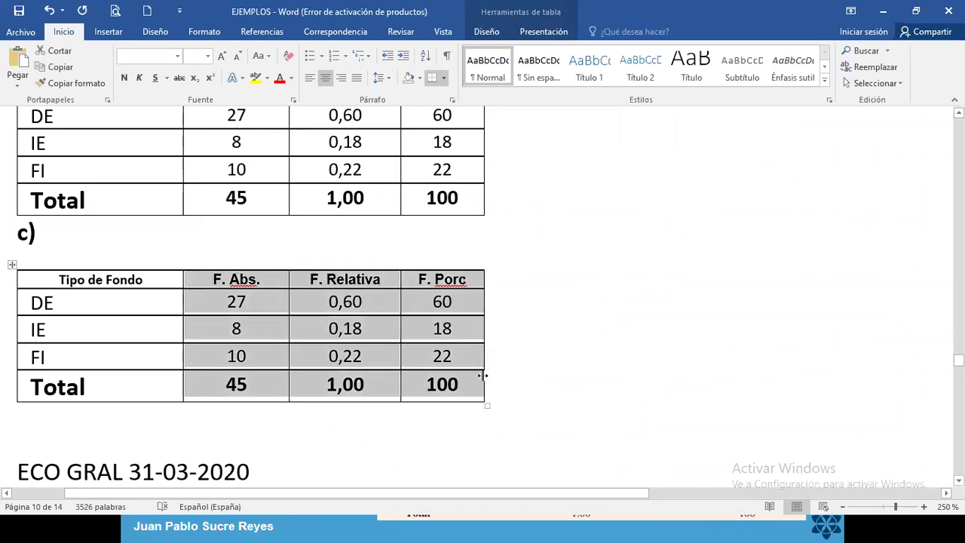
pyautogui.hotkey('shift', 'Up')
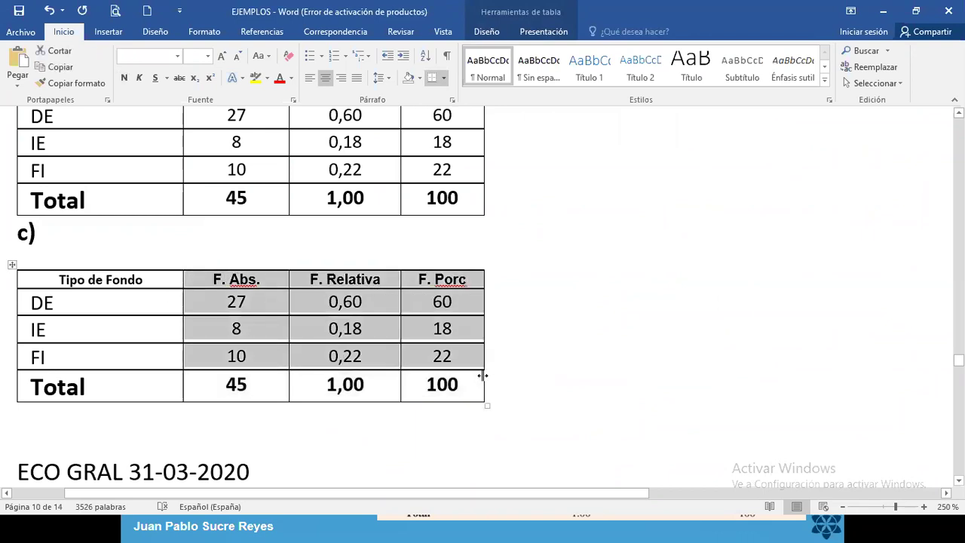
pyautogui.click(180, 336)
pyautogui.moveTo(218, 303); pyautogui.dragTo(480, 349)
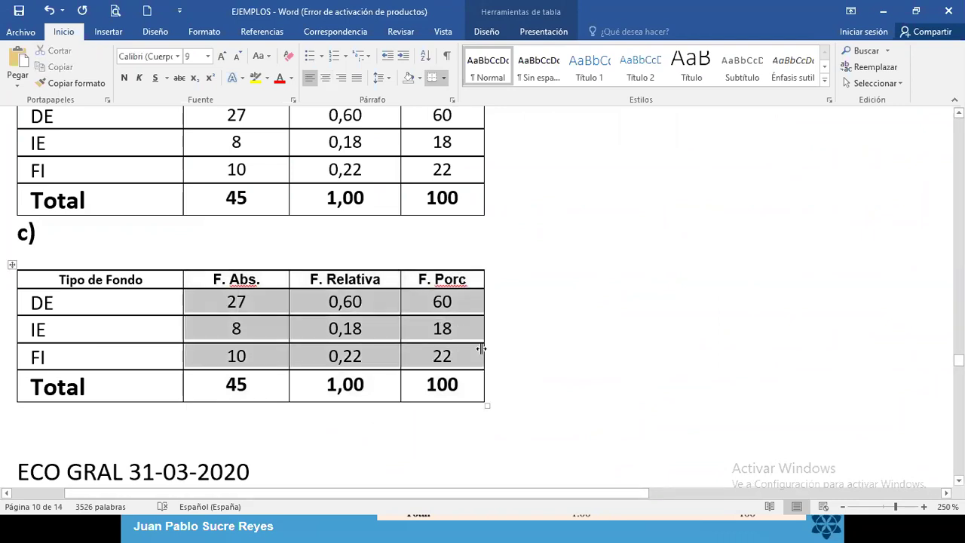
pyautogui.press('Delete')
pyautogui.scroll(4, 353, 311)
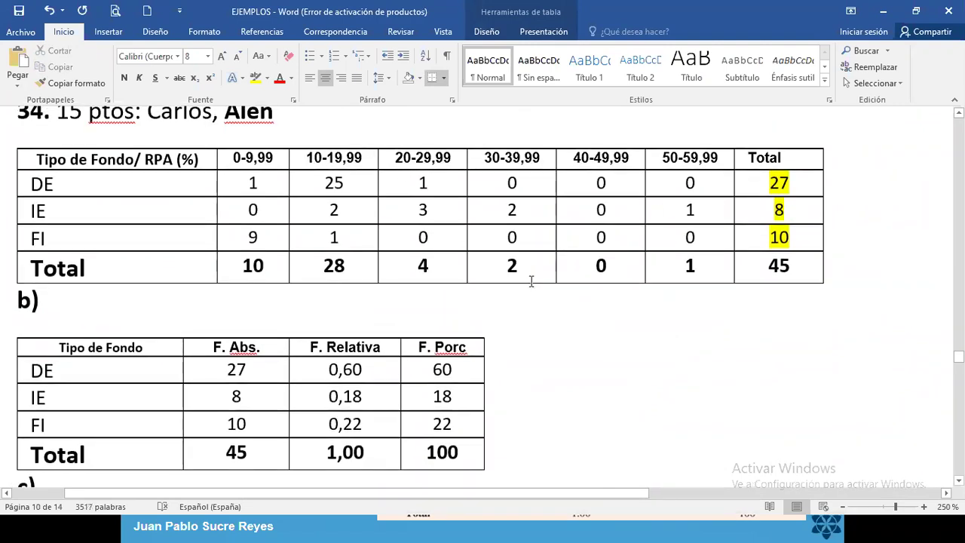
pyautogui.scroll(-5, 231, 383)
pyautogui.scroll(2, 181, 367)
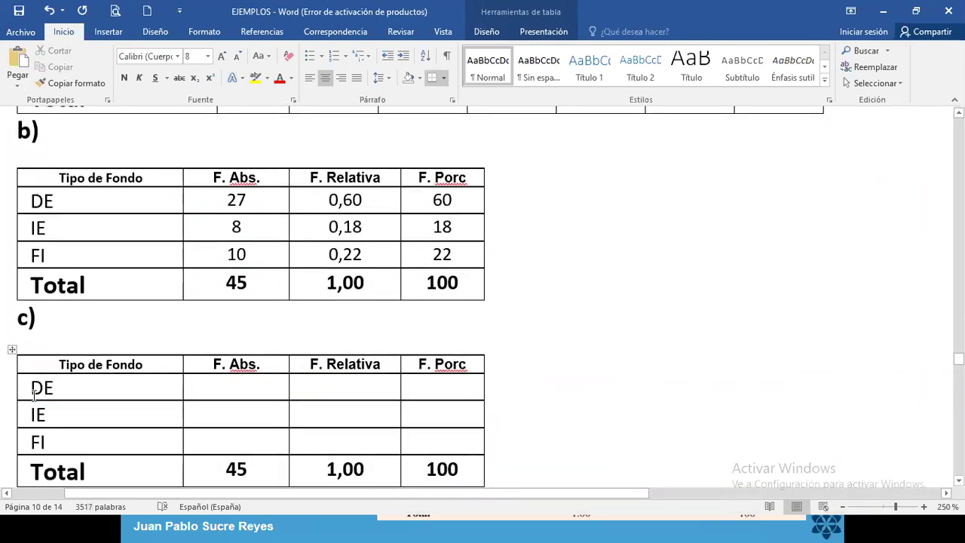
pyautogui.moveTo(33, 388); pyautogui.dragTo(90, 443)
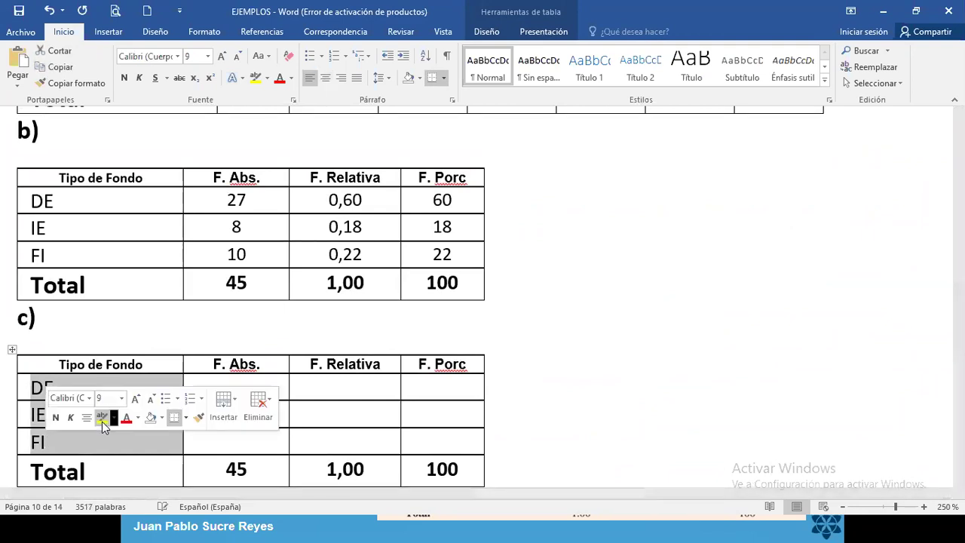
pyautogui.press('Delete')
# Insert three more empty rows above the Total row of the c) table
pyautogui.click(97, 440)
pyautogui.rightClick(95, 443)
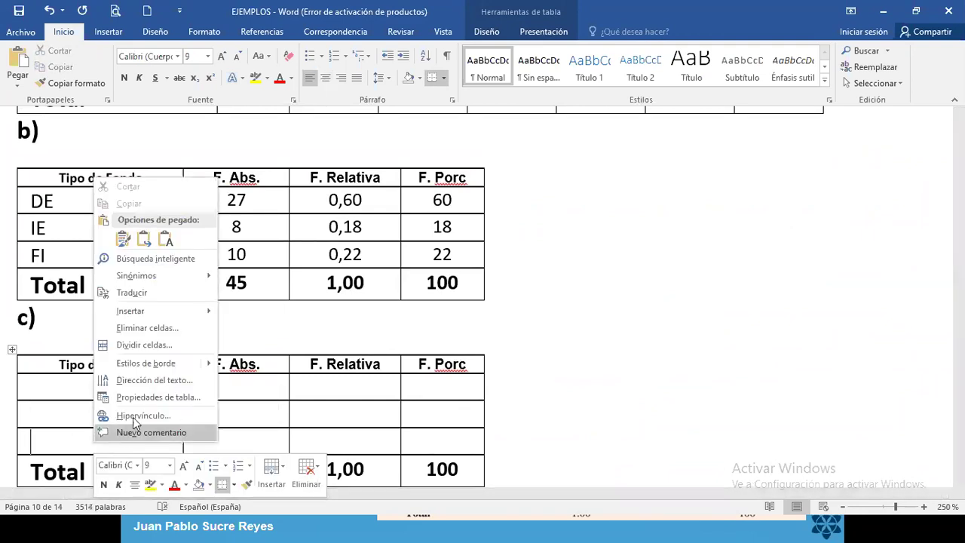
pyautogui.moveTo(190, 318)
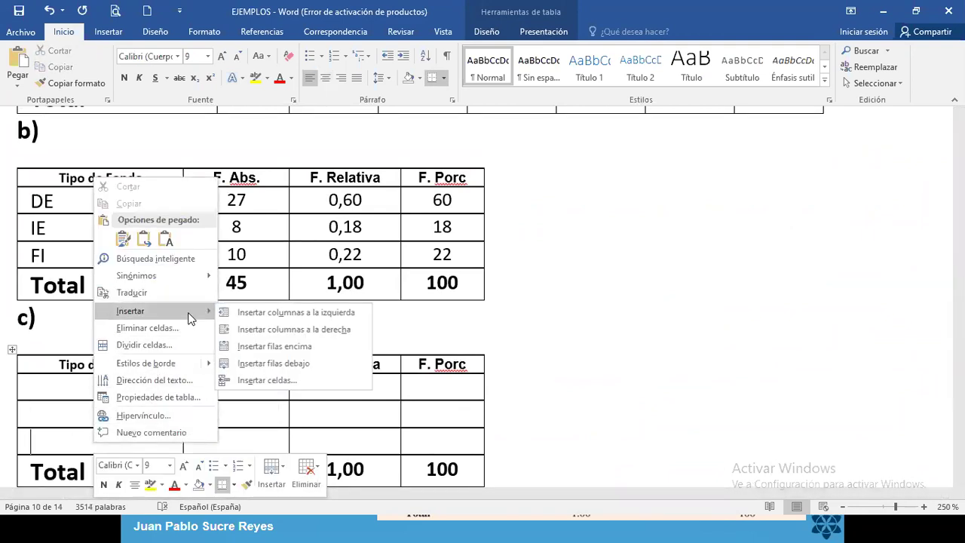
pyautogui.click(271, 363)
pyautogui.scroll(-2, 102, 398)
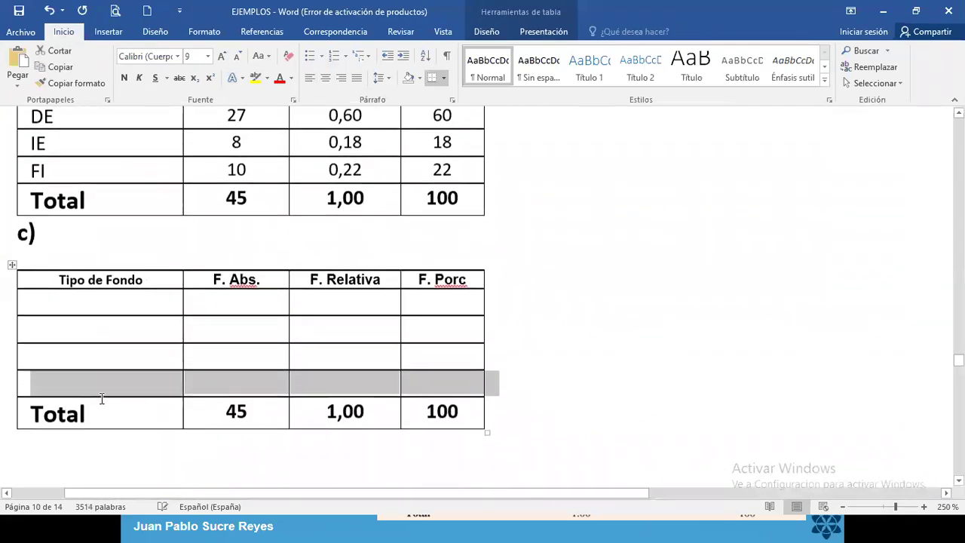
pyautogui.rightClick(103, 388)
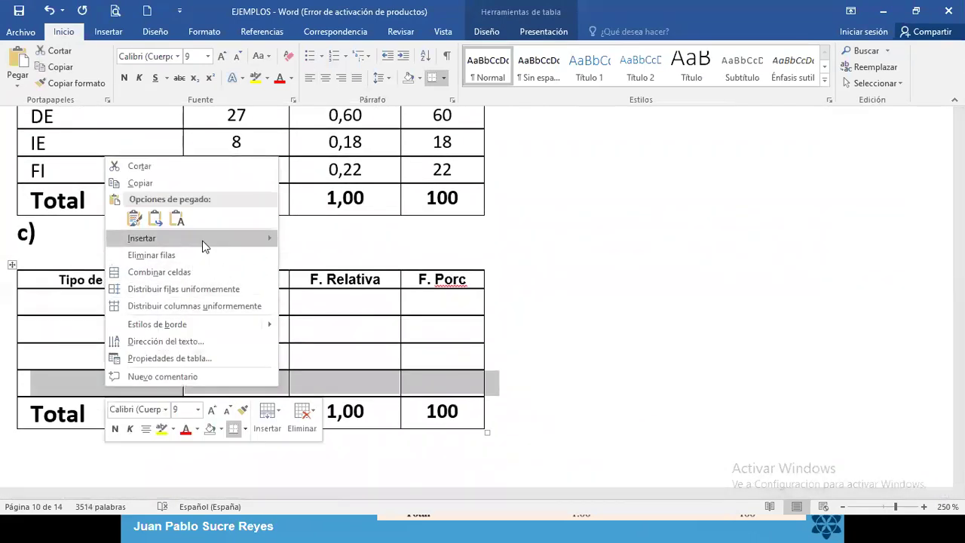
pyautogui.moveTo(202, 240)
pyautogui.click(418, 290)
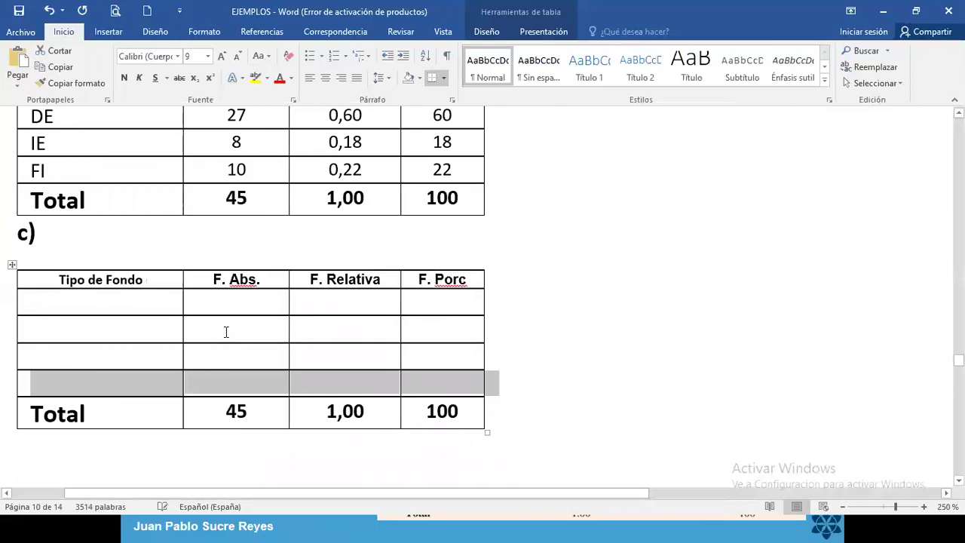
pyautogui.click(151, 383)
pyautogui.rightClick(155, 381)
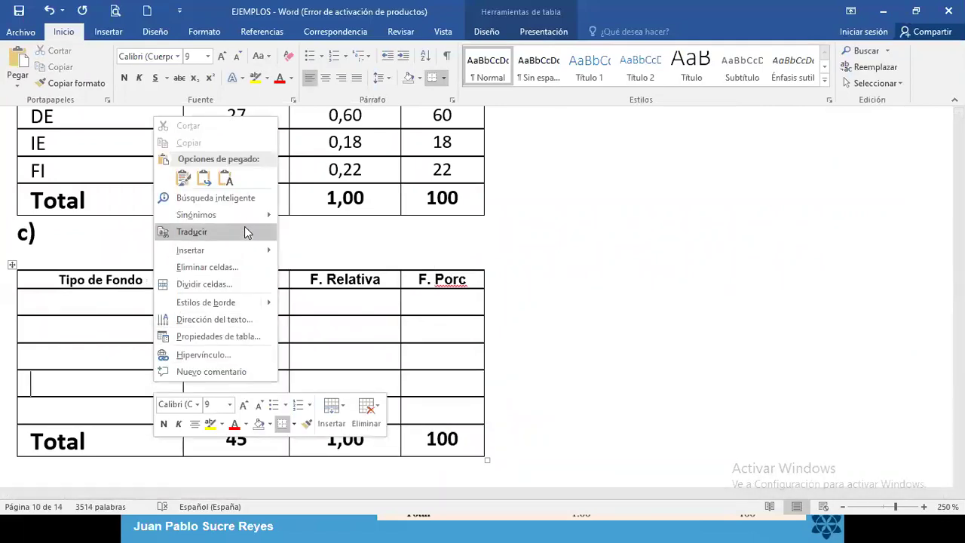
pyautogui.moveTo(270, 249)
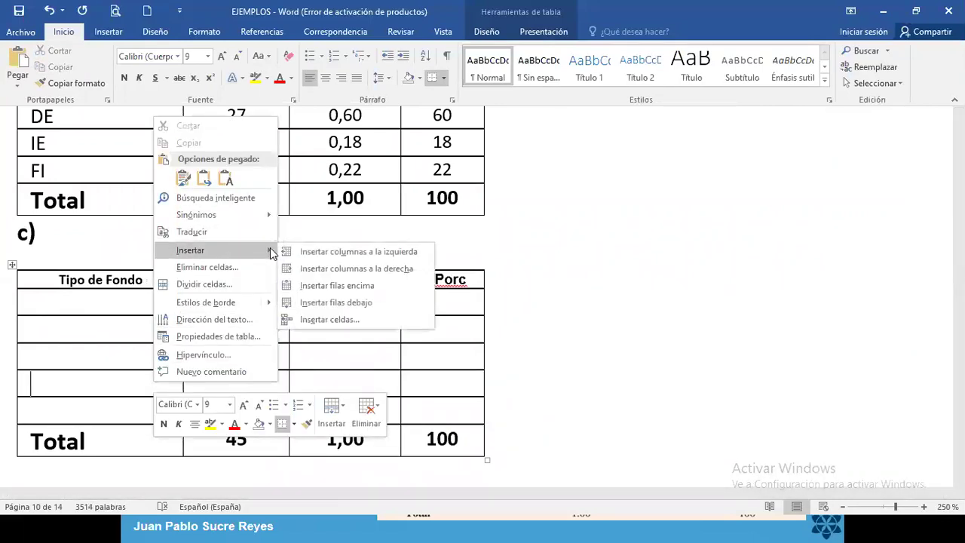
pyautogui.click(336, 302)
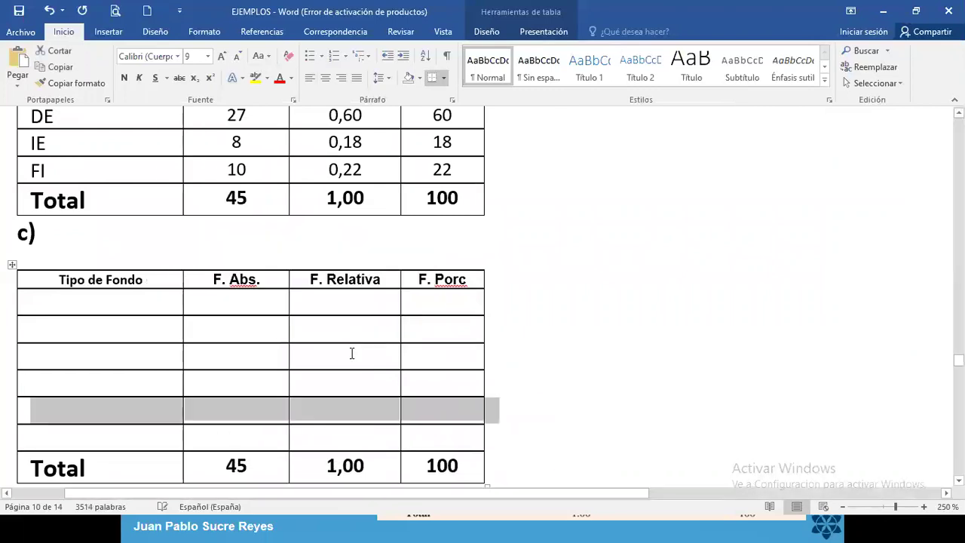
pyautogui.scroll(-2, 351, 354)
pyautogui.moveTo(276, 383); pyautogui.dragTo(448, 385)
pyautogui.press('BackSpace')
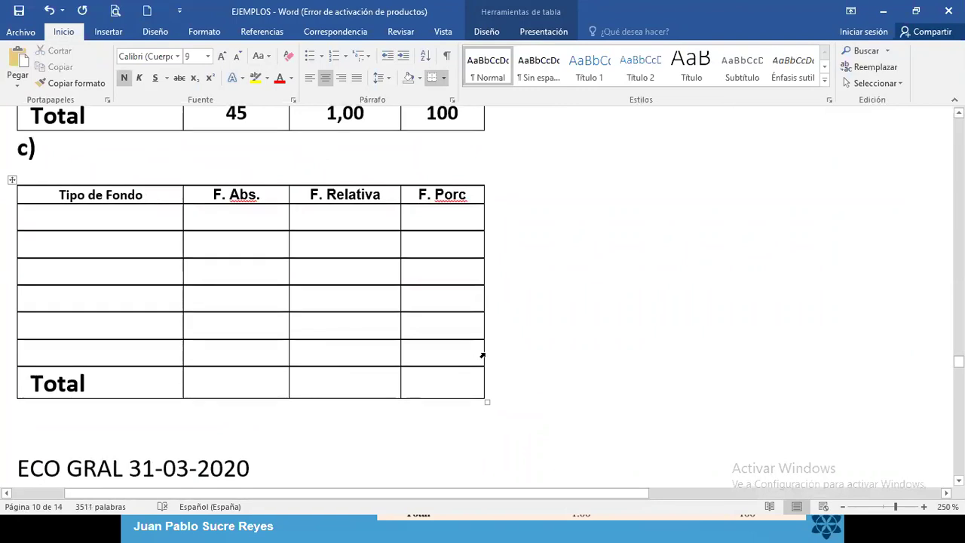
pyautogui.scroll(9, 483, 355)
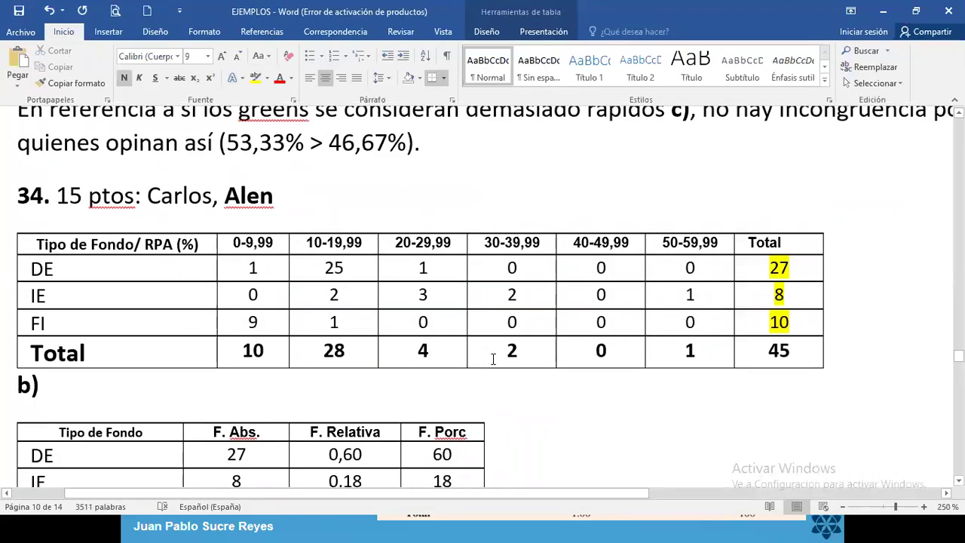
pyautogui.scroll(-4, 493, 358)
pyautogui.click(108, 30)
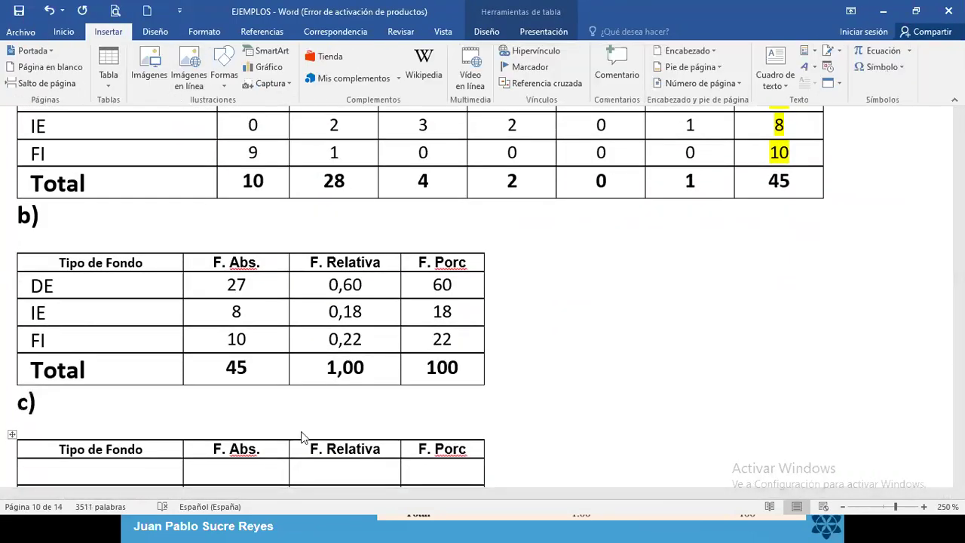
pyautogui.scroll(-8, 273, 400)
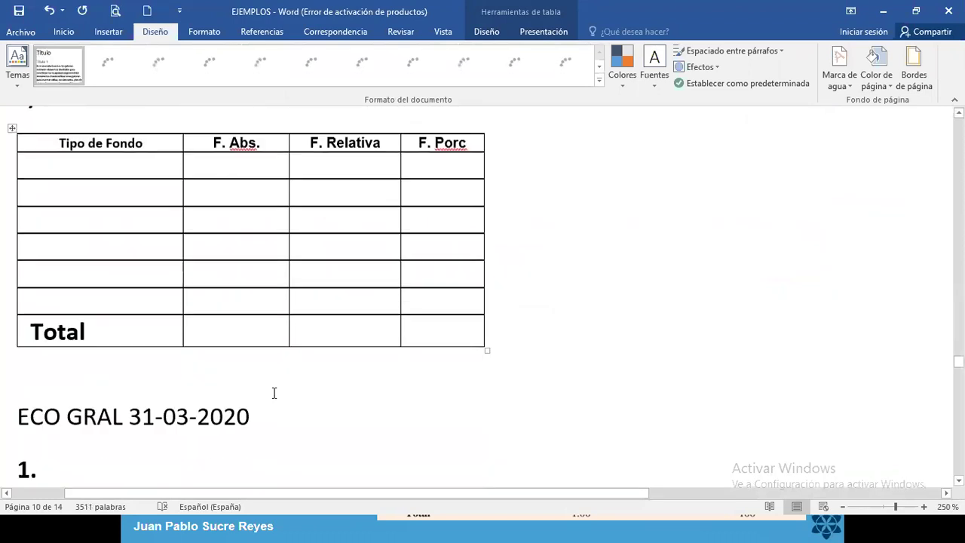
pyautogui.click(48, 10)
# Copy the 0-9,99 interval heading from the contingency table into all six empty first-column cells of table c), and center them
pyautogui.scroll(4, 203, 302)
pyautogui.scroll(8, 204, 342)
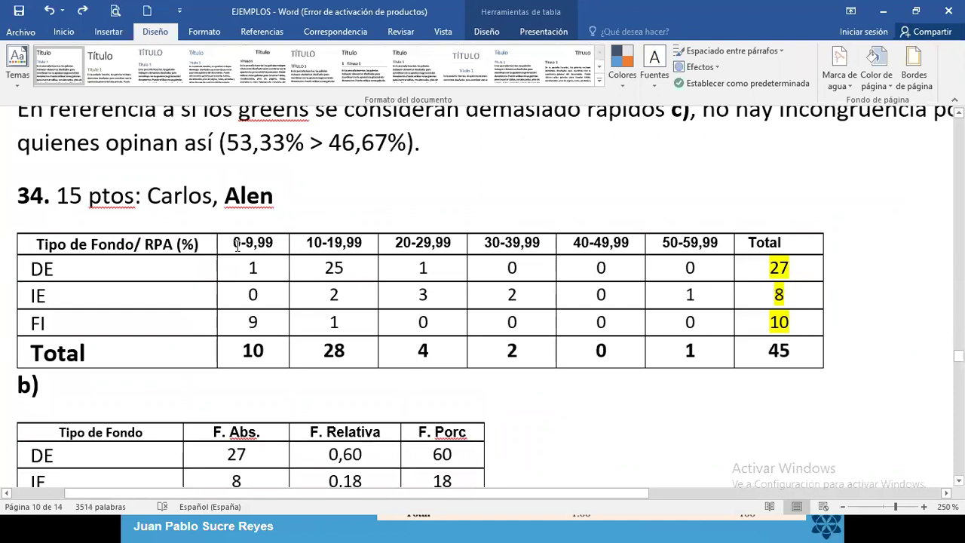
pyautogui.moveTo(236, 242); pyautogui.dragTo(274, 242)
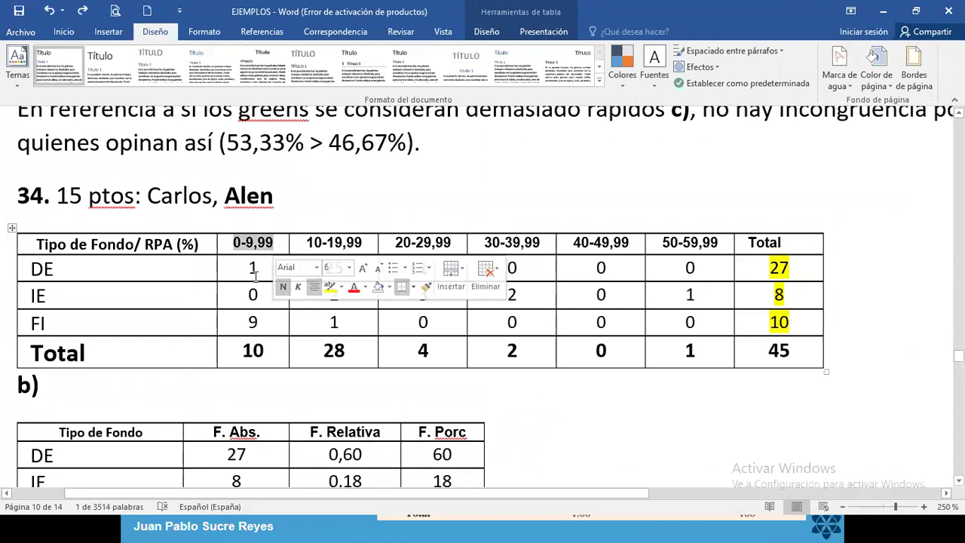
pyautogui.scroll(-8, 209, 349)
pyautogui.click(139, 309)
pyautogui.moveTo(140, 310); pyautogui.dragTo(134, 436)
pyautogui.write('0-9,99 0-9,99 0-9,99 0-9,99 0-9,99 0-9,99')
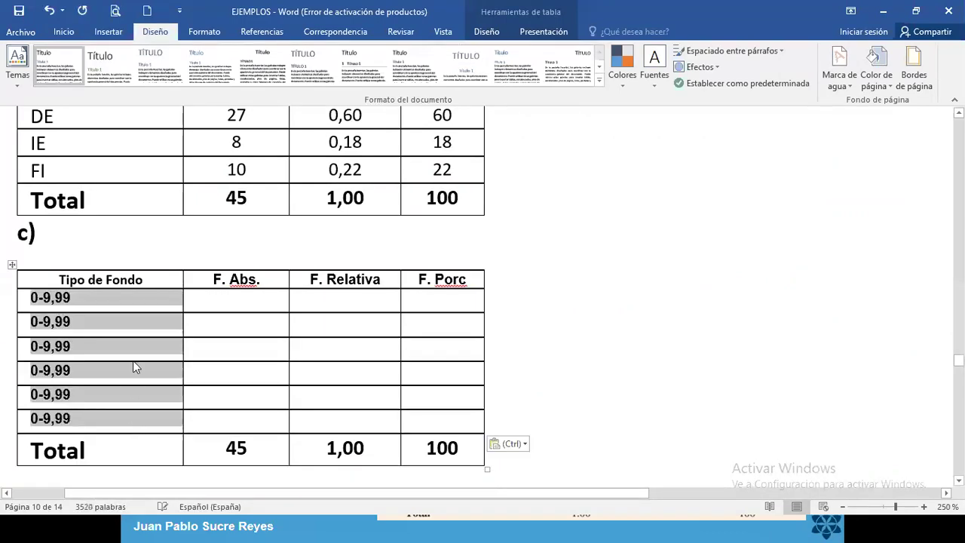
pyautogui.click(69, 32)
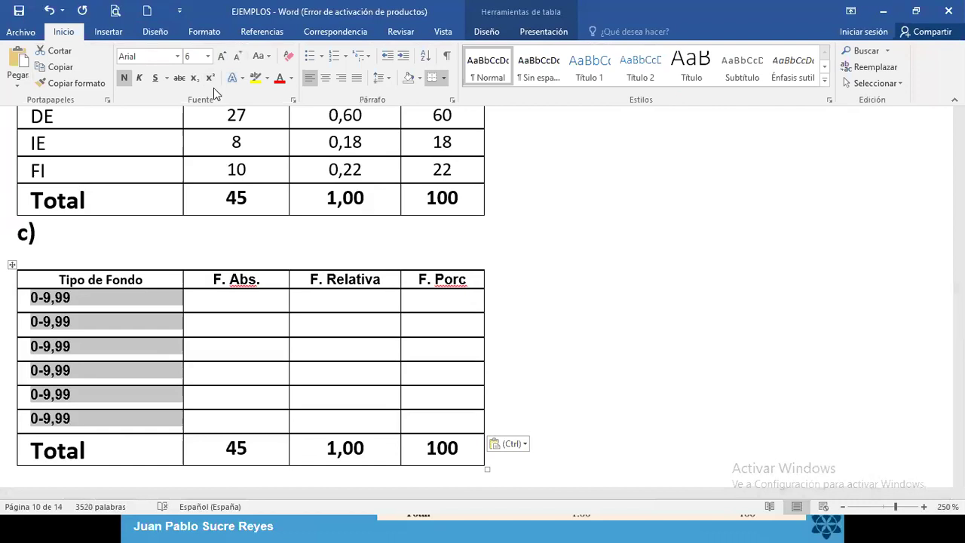
pyautogui.click(324, 79)
# Change the second and third interval labels of table c) to 10-19,99 and 20-29,99
pyautogui.click(101, 322)
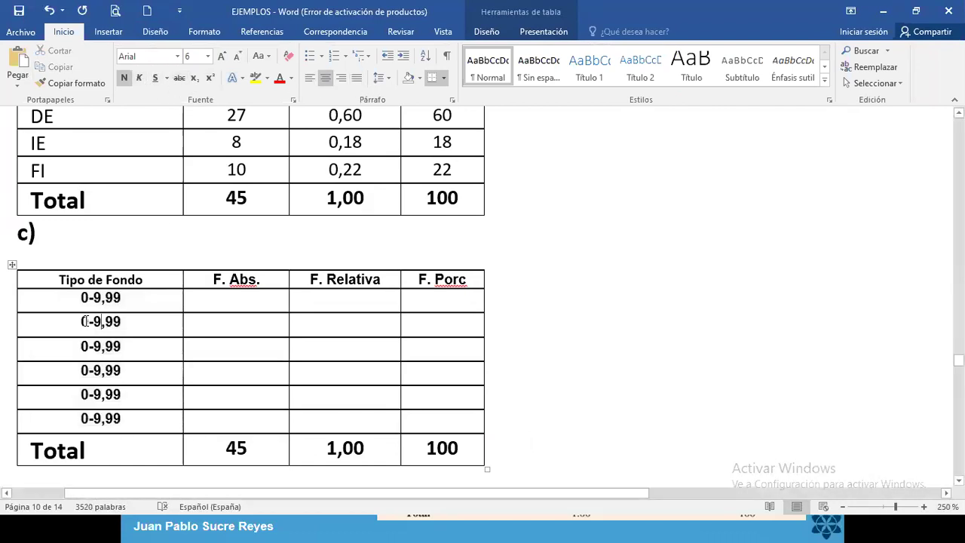
pyautogui.click(74, 318)
pyautogui.write('10-1')
pyautogui.press('Down')
pyautogui.press('Down')
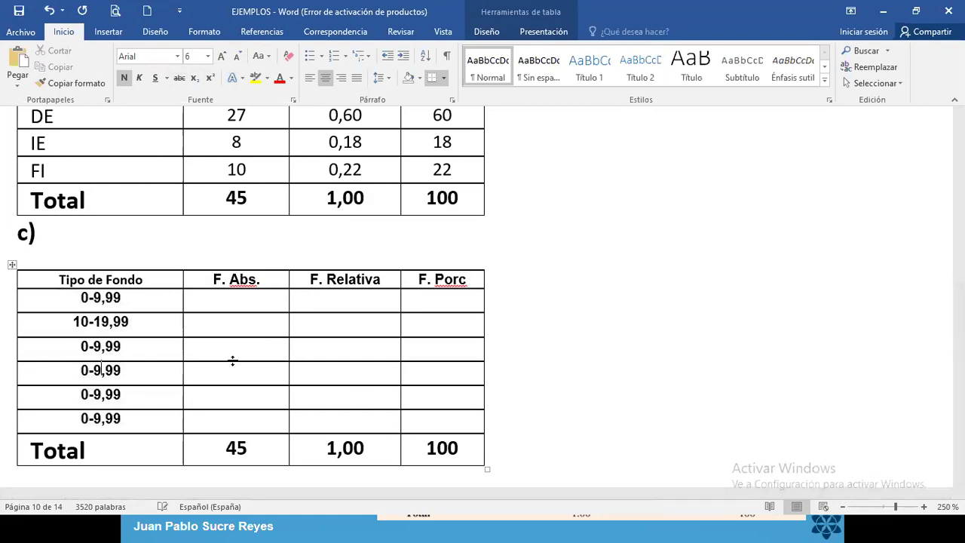
pyautogui.press('Up')
pyautogui.press('Left')
pyautogui.write('20-')
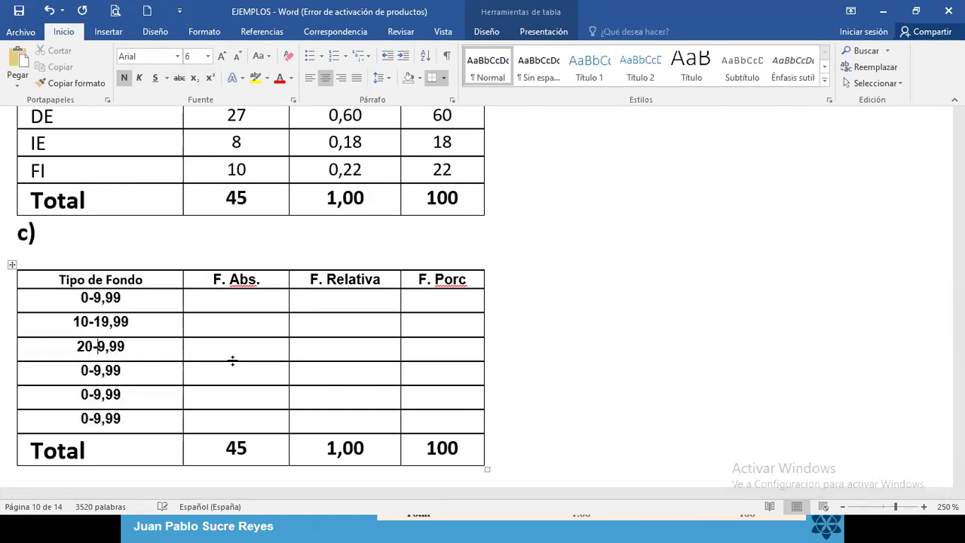
pyautogui.write('2')
# Change the fourth and fifth interval labels of table c) to 30-39,99 and 40-49,99
pyautogui.press('Down')
pyautogui.press('Left')
pyautogui.press('Left')
pyautogui.write('30-')
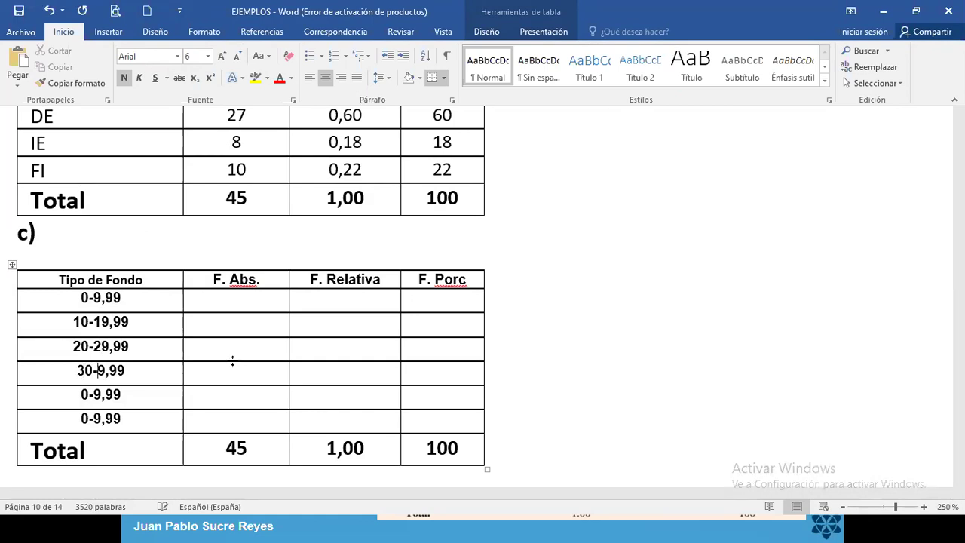
pyautogui.write('3')
pyautogui.press('Left')
pyautogui.press('Left')
pyautogui.press('Left')
pyautogui.write('4')
pyautogui.press('Right')
pyautogui.press('Right')
pyautogui.write('4')
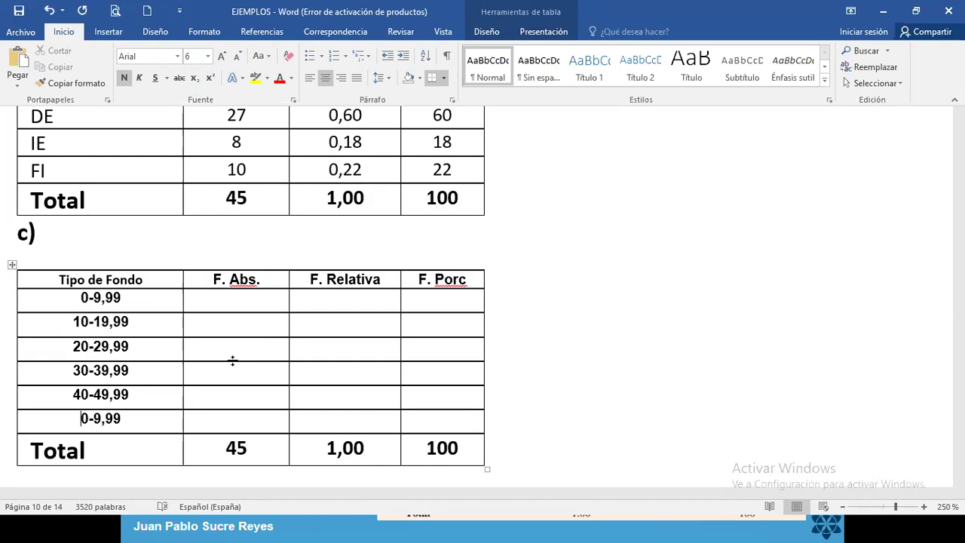
# Change the sixth interval label of table c) to 50-59,99
pyautogui.press('Down')
pyautogui.press('Left')
pyautogui.press('Left')
pyautogui.press('Left')
pyautogui.write('5')
pyautogui.press('Right')
pyautogui.press('Right')
pyautogui.write('5')
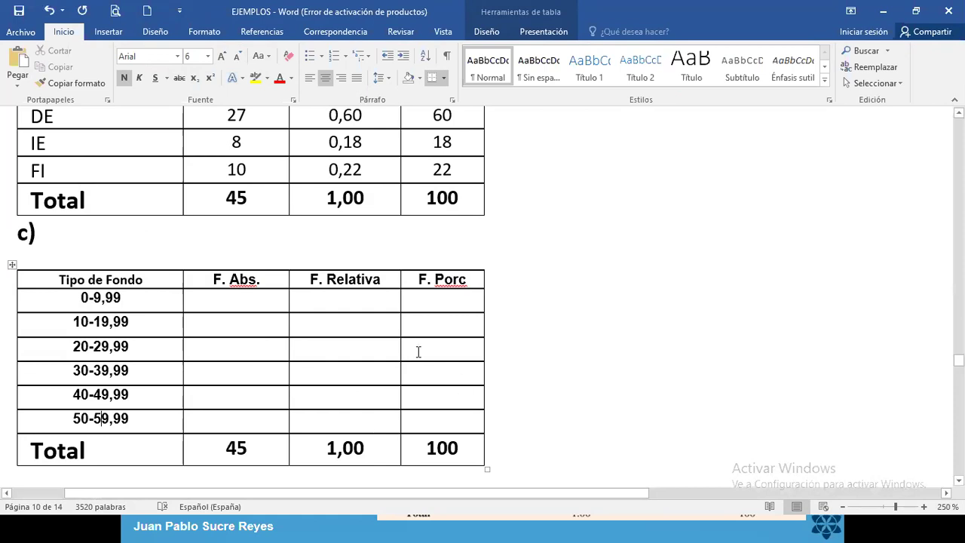
# Enter the absolute frequencies 10 for the 0-9,99 interval and 28 for the 10-19,99 interval in table c)
pyautogui.scroll(1, 400, 352)
pyautogui.scroll(2, 400, 352)
pyautogui.scroll(-1, 399, 350)
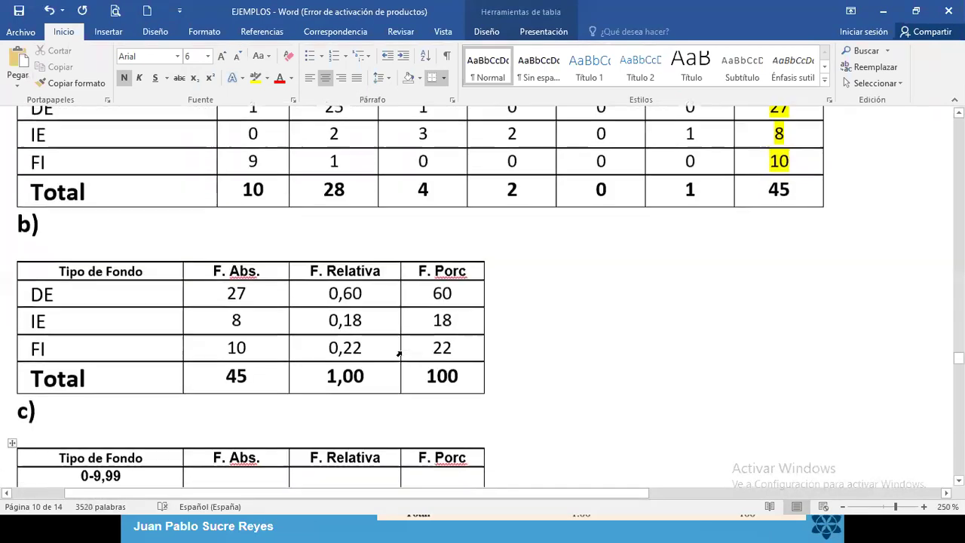
pyautogui.scroll(-2, 228, 350)
pyautogui.click(233, 297)
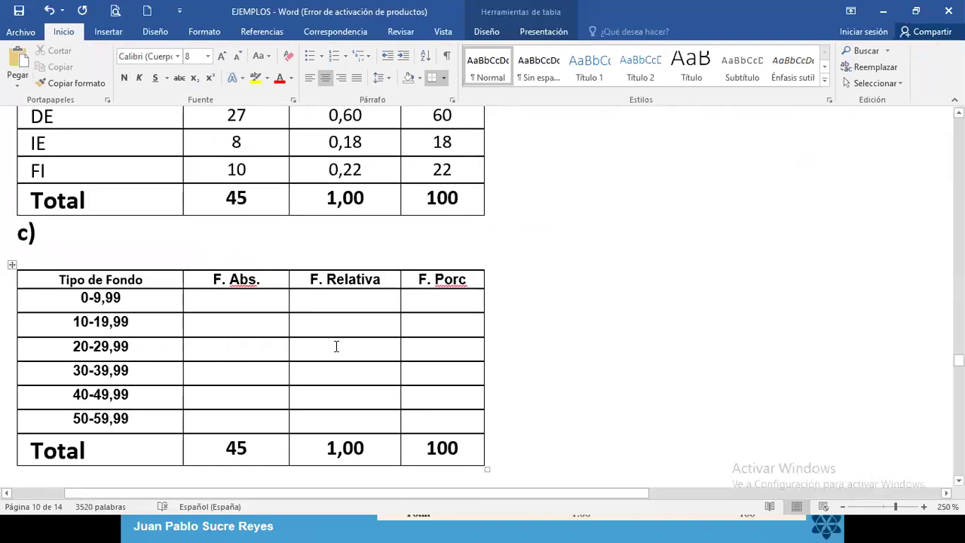
pyautogui.write('10')
pyautogui.press('Down')
pyautogui.write('29')
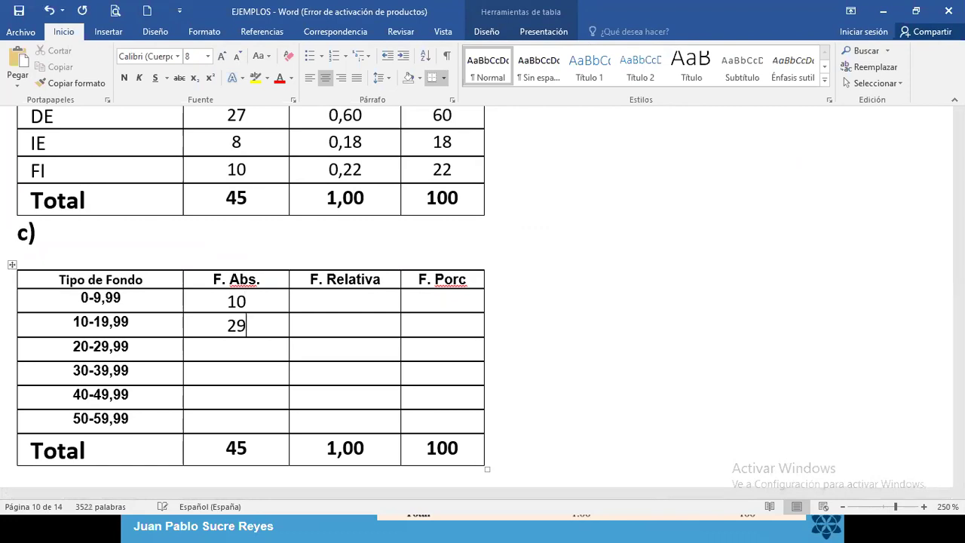
pyautogui.press('BackSpace')
pyautogui.write('8')
# Enter the absolute frequencies 4, 2, 0 and 1 for the intervals from 20-29,99 through 50-59,99 in table c)
pyautogui.press('Down')
pyautogui.write('5')
pyautogui.press('Down')
pyautogui.write('3')
pyautogui.press('Down')
pyautogui.press('Up')
pyautogui.press('Up')
pyautogui.press('BackSpace')
pyautogui.press('BackSpace')
pyautogui.write('2')
pyautogui.press('Down')
pyautogui.write('0')
pyautogui.press('Down')
pyautogui.write('1')
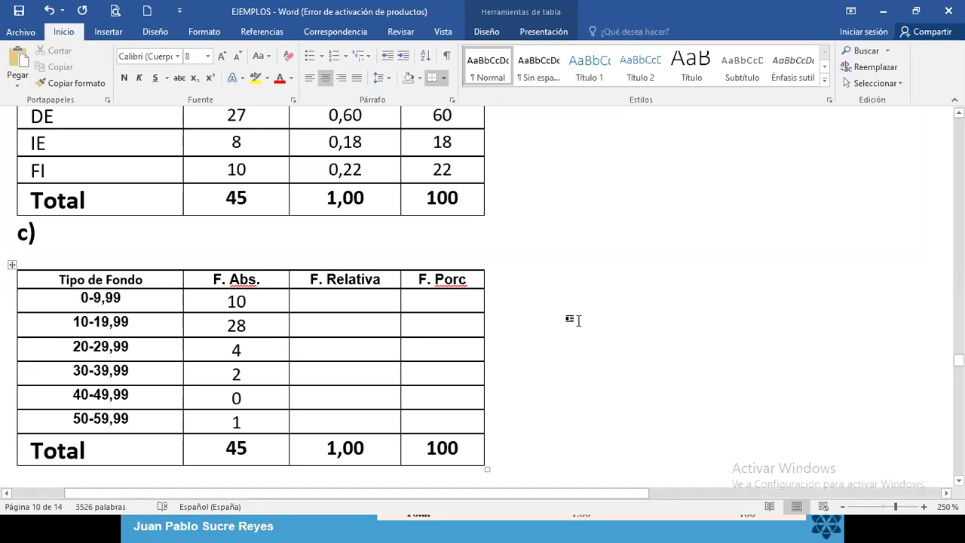
# Remove the yellow highlighting from the DE, IE and FI row totals in the contingency table
pyautogui.scroll(3, 371, 363)
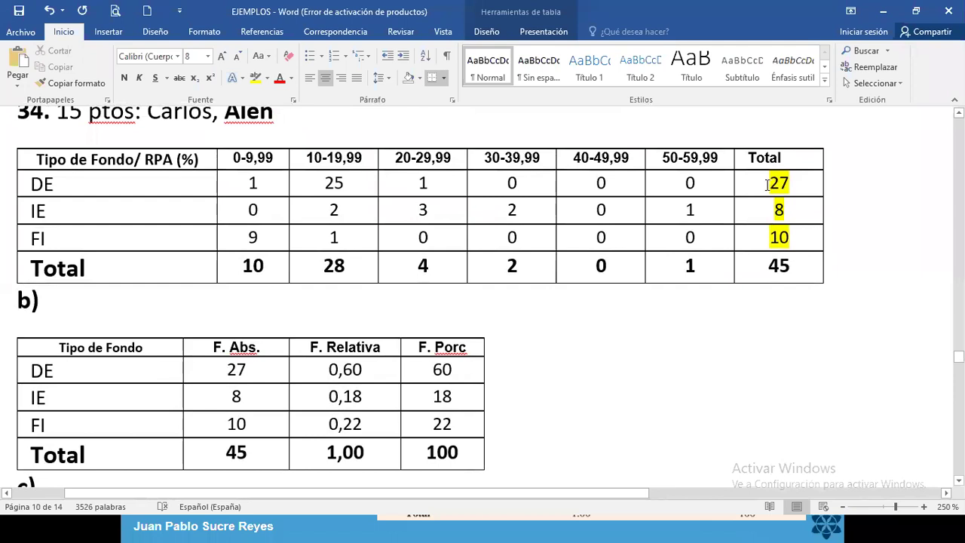
pyautogui.moveTo(767, 183); pyautogui.dragTo(799, 237)
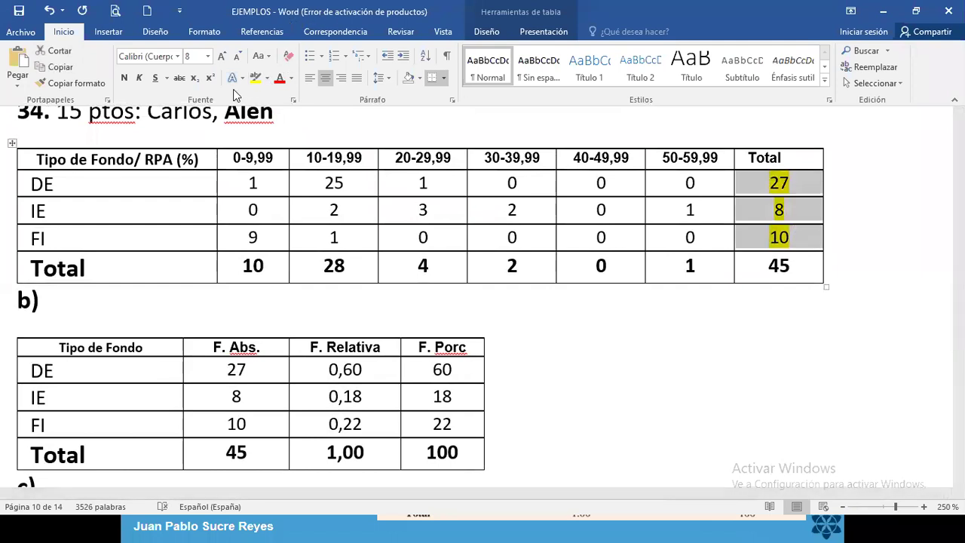
pyautogui.click(272, 84)
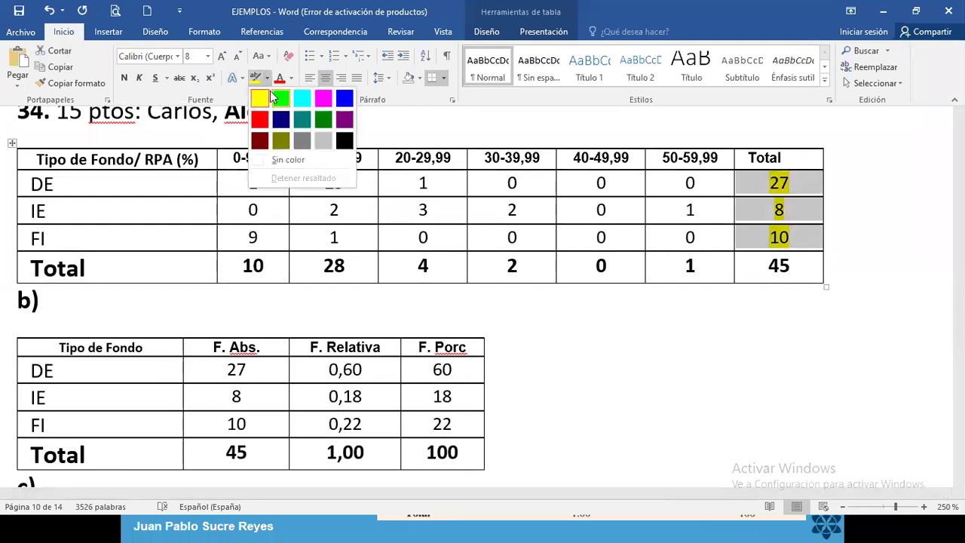
pyautogui.click(275, 153)
# Enter the relative frequencies 0,2222, 0,6222 and 0,0888 for the intervals 0-9,99 through 20-29,99 in table c)
pyautogui.scroll(-5, 443, 339)
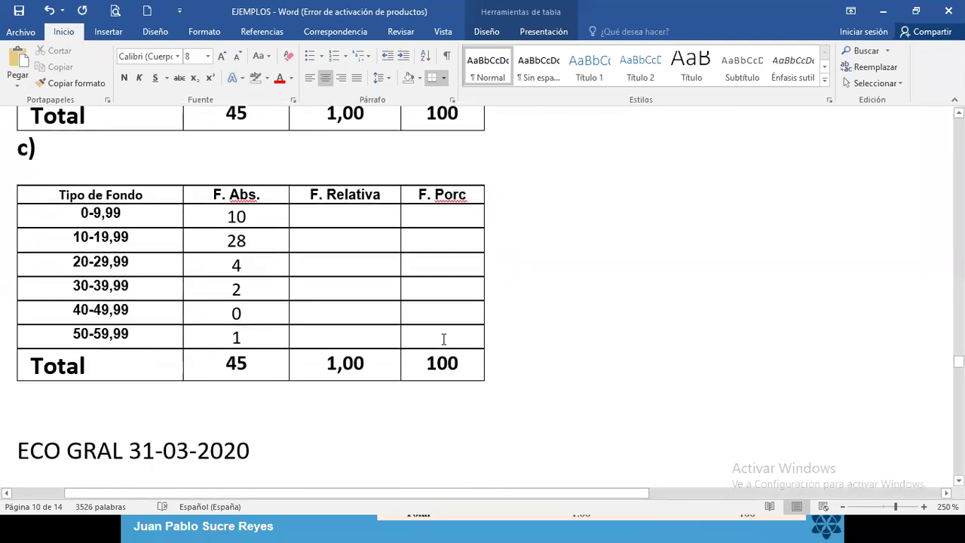
pyautogui.click(369, 212)
pyautogui.write('0,')
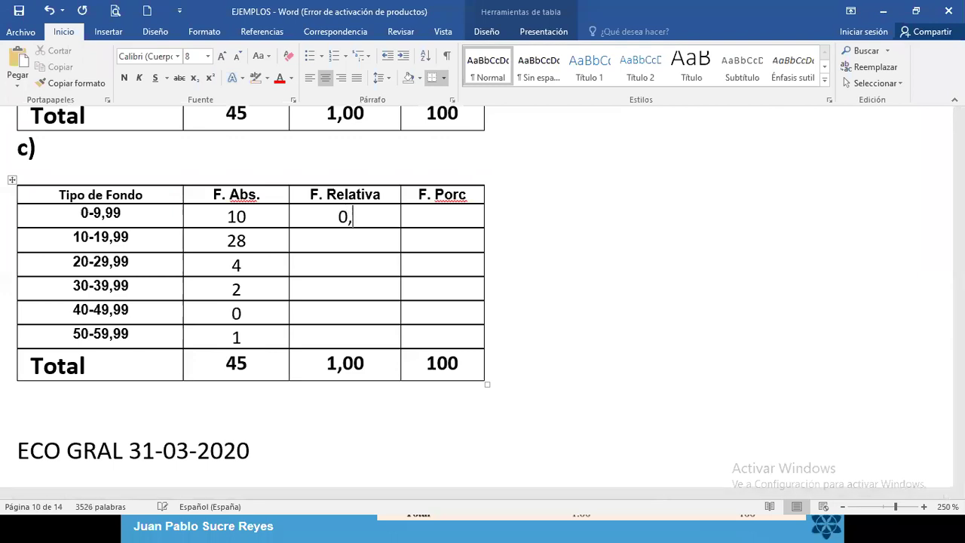
pyautogui.write('2')
pyautogui.write('222')
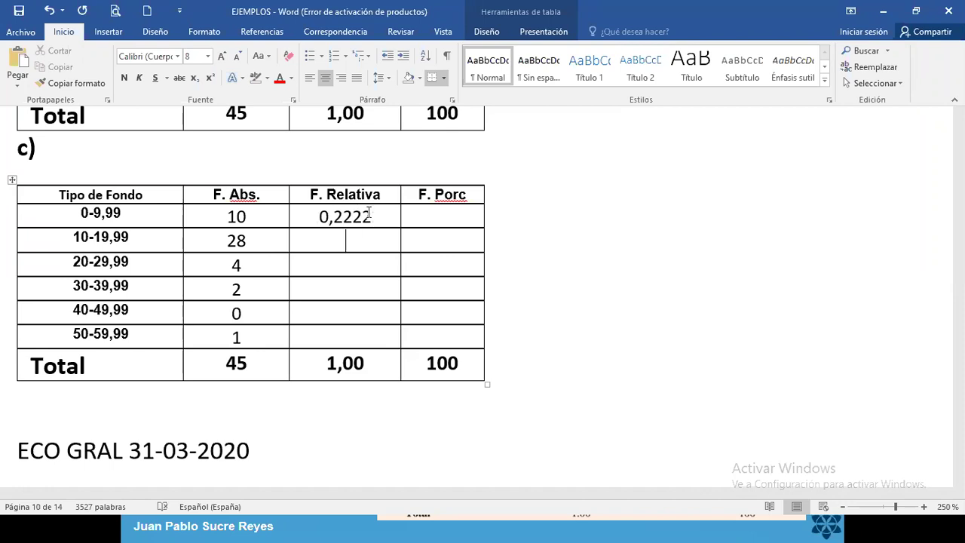
pyautogui.write('0,6222')
pyautogui.press('Down')
pyautogui.write('0,0')
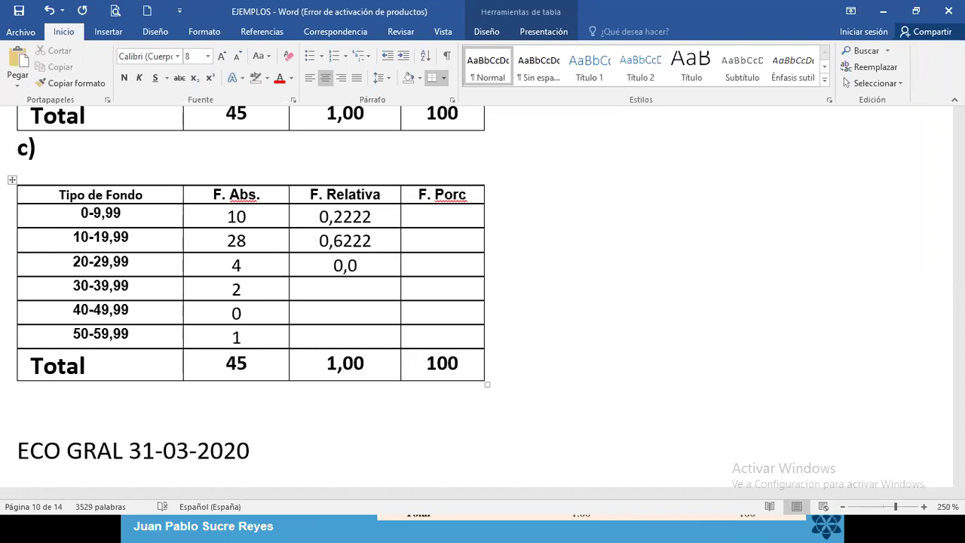
pyautogui.write('888')
# Enter the relative frequencies 0,0444, 0,0000 and 0,0222 for the last three intervals of table c) and extend their total to 1,0000
pyautogui.press('Down')
pyautogui.write('0,0')
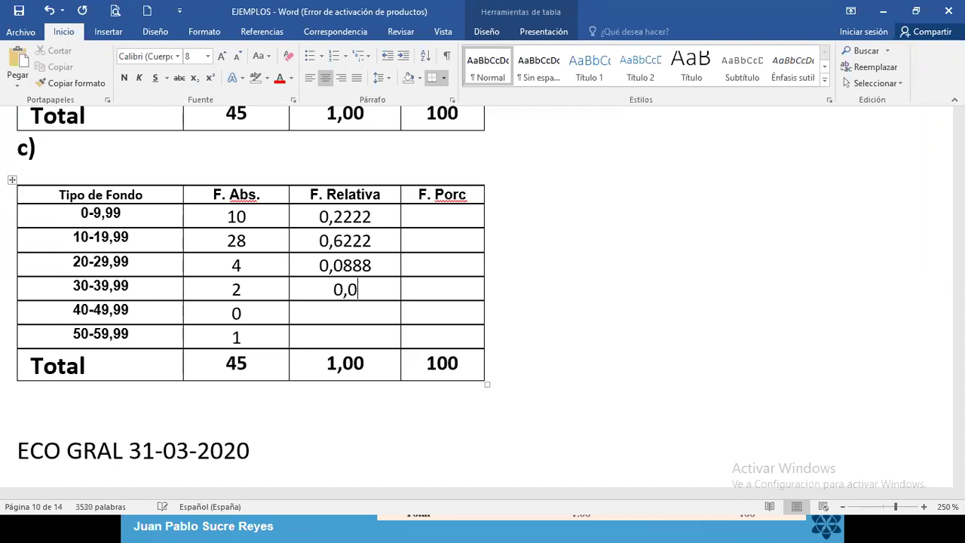
pyautogui.write('444')
pyautogui.press('Down')
pyautogui.write('0,00')
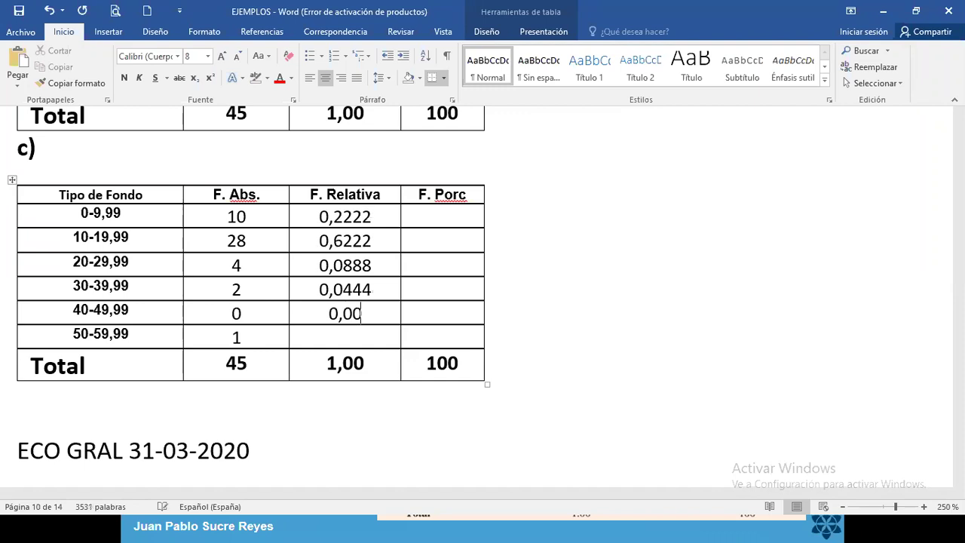
pyautogui.write('00,0222')
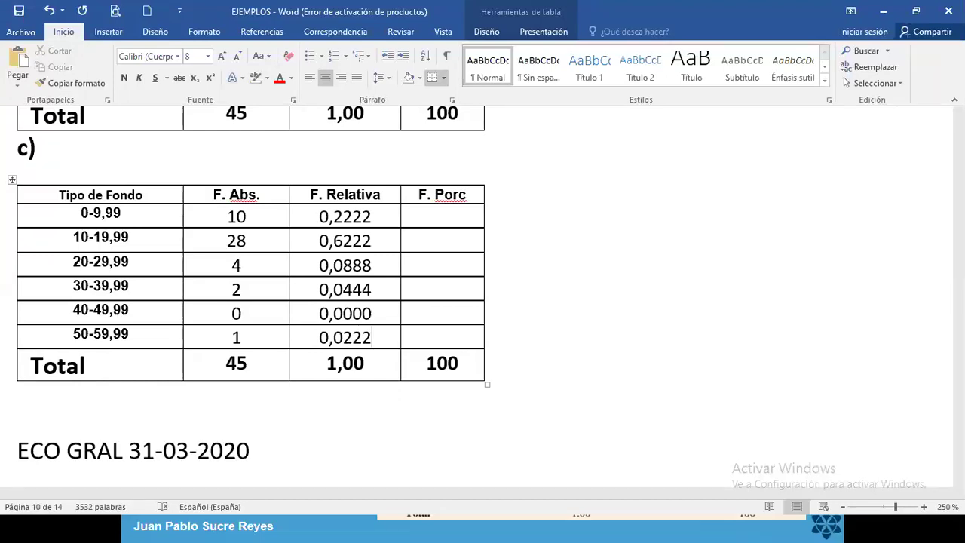
pyautogui.press('Down')
pyautogui.write('00')
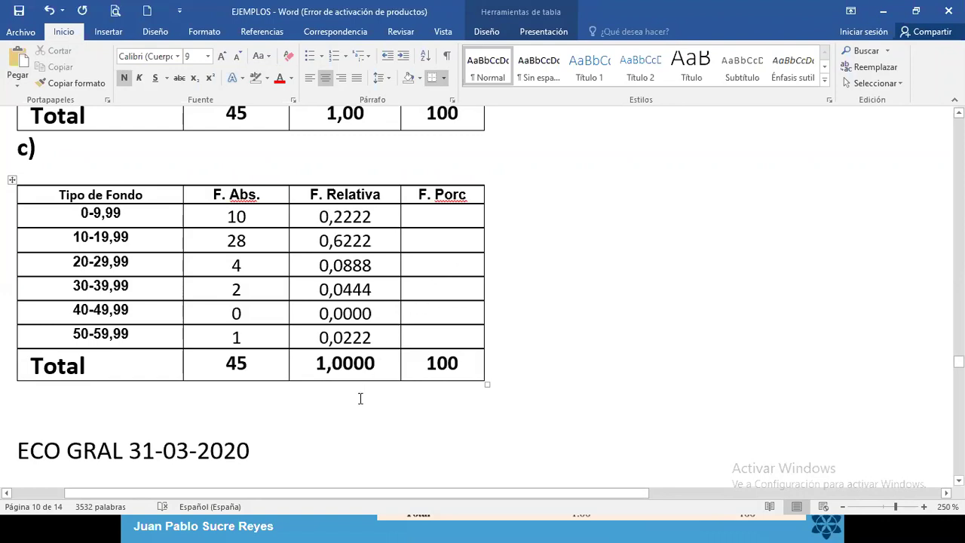
# Enter the percentage frequencies 22,22, 62,22 and 8,88 for the first three intervals of table c)
pyautogui.click(443, 217)
pyautogui.write('2')
pyautogui.write(',22')
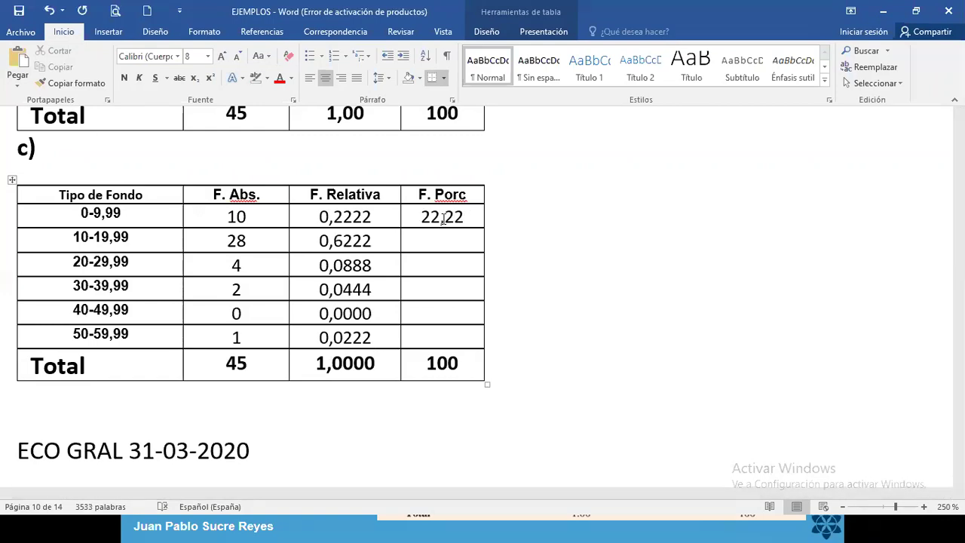
pyautogui.write('62,220,88')
pyautogui.press('BackSpace')
pyautogui.press('BackSpace')
pyautogui.press('BackSpace')
pyautogui.press('BackSpace')
pyautogui.write('8,88')
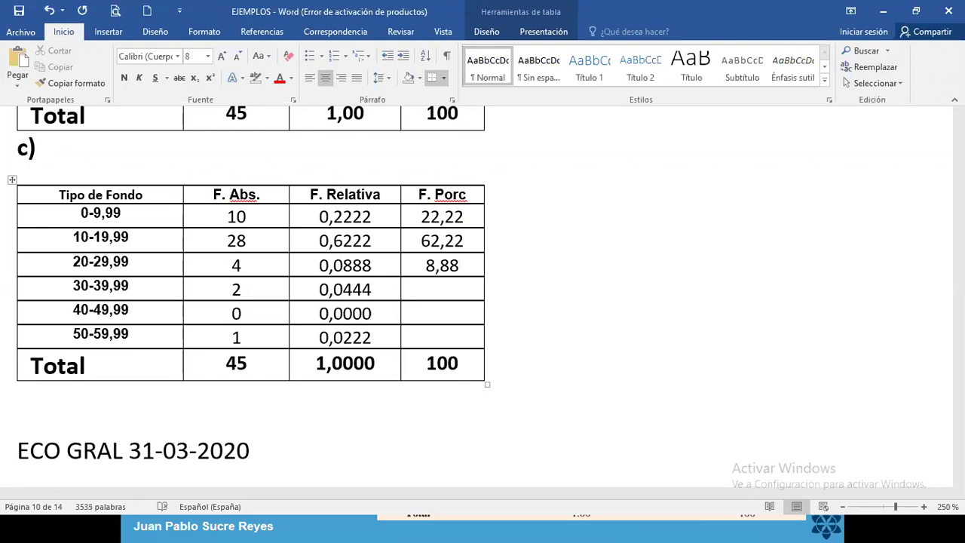
# Enter the percentage frequencies 4,44, 0,00 and 2,22 for the intervals 30-39,99 through 50-59,99 in table c)
pyautogui.press('Down')
pyautogui.write('4,44')
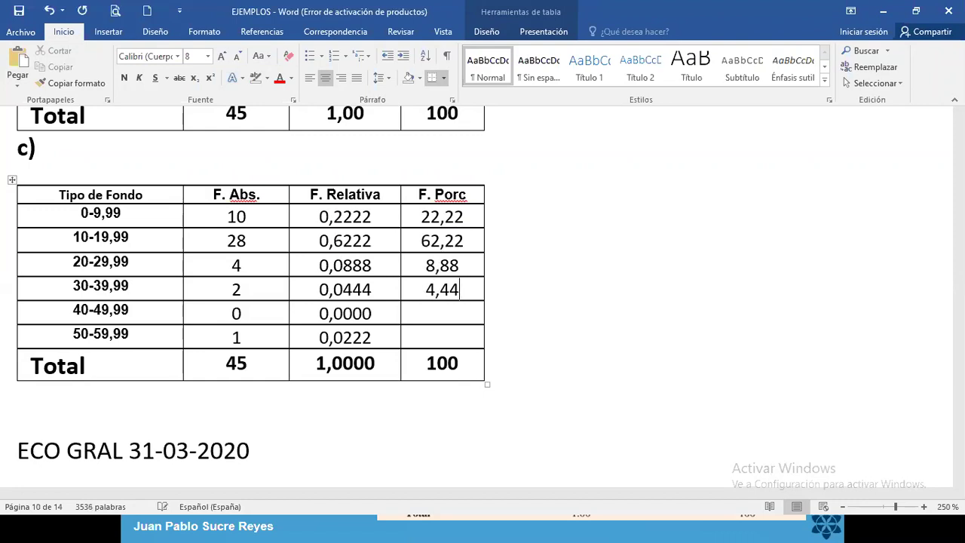
pyautogui.press('Down')
pyautogui.write('0,00')
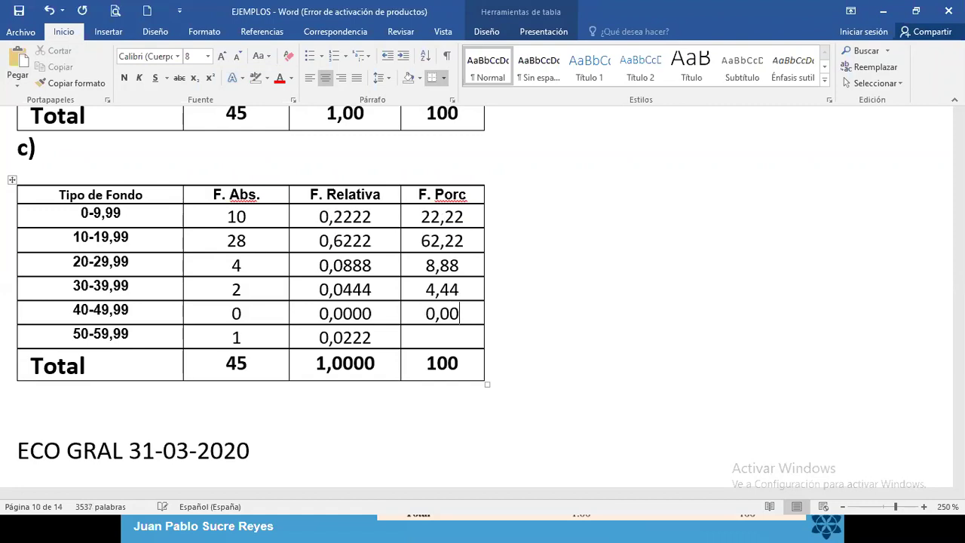
pyautogui.press('Down')
pyautogui.write('2,22')
# Add a third student's first name to the exercise 34 heading line and remove the bold from the last two names
pyautogui.scroll(4, 369, 301)
pyautogui.scroll(6, 364, 315)
pyautogui.click(314, 203)
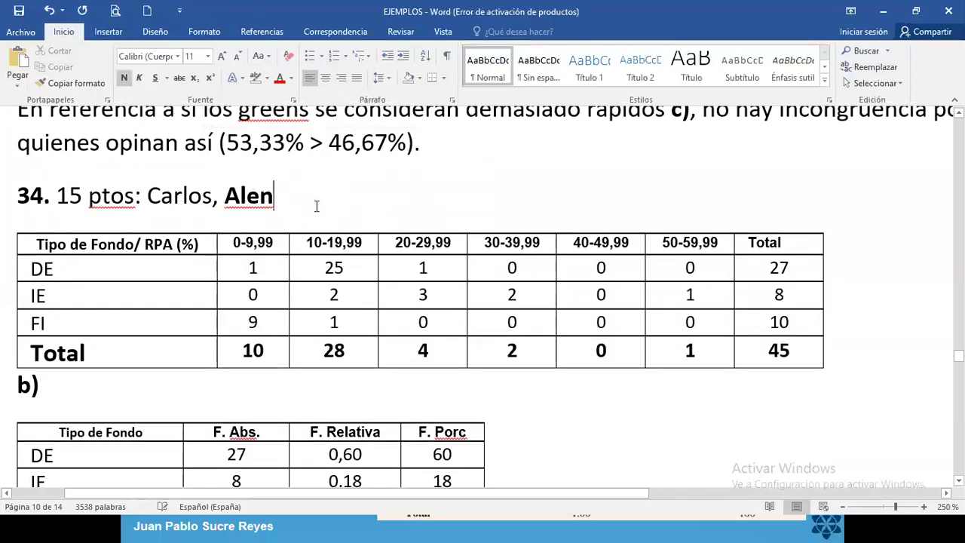
pyautogui.write(', Diego')
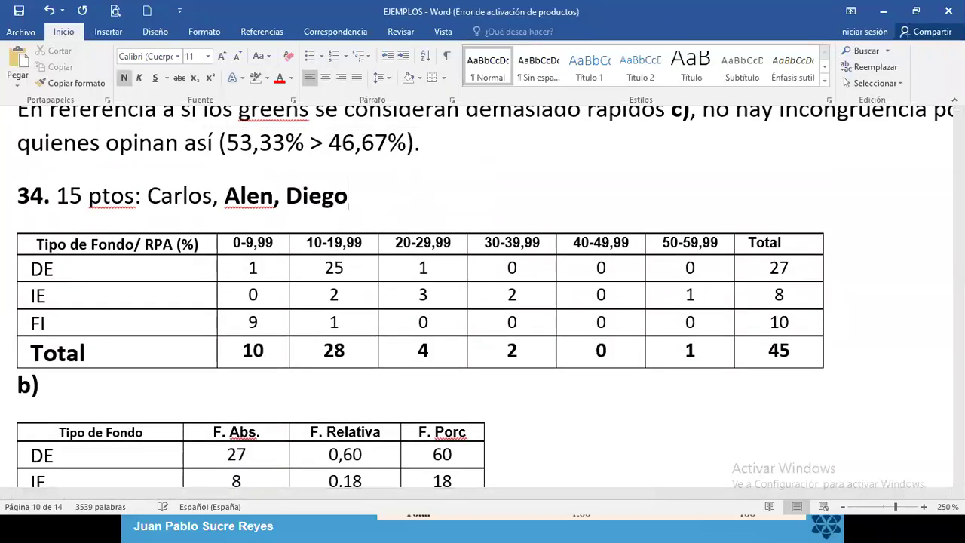
pyautogui.moveTo(351, 195); pyautogui.dragTo(226, 197)
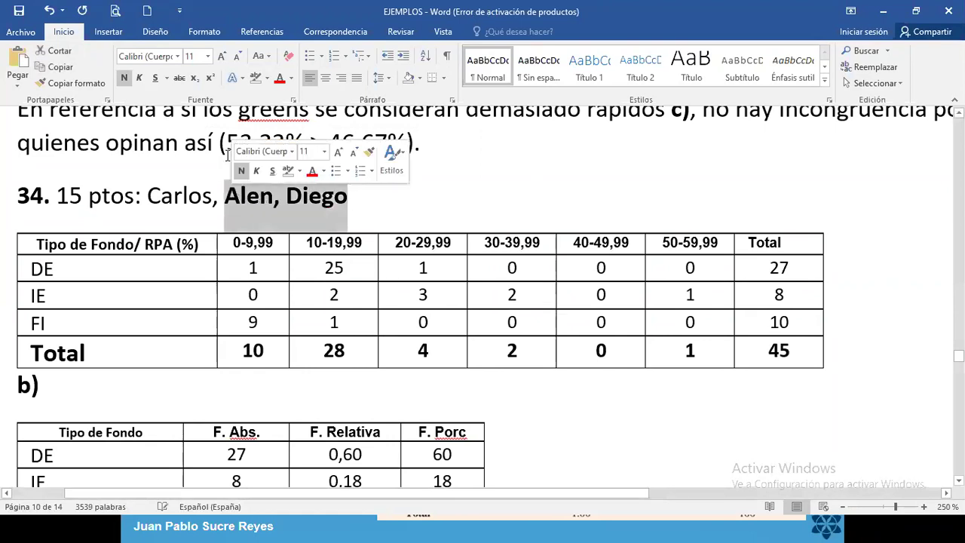
pyautogui.click(125, 77)
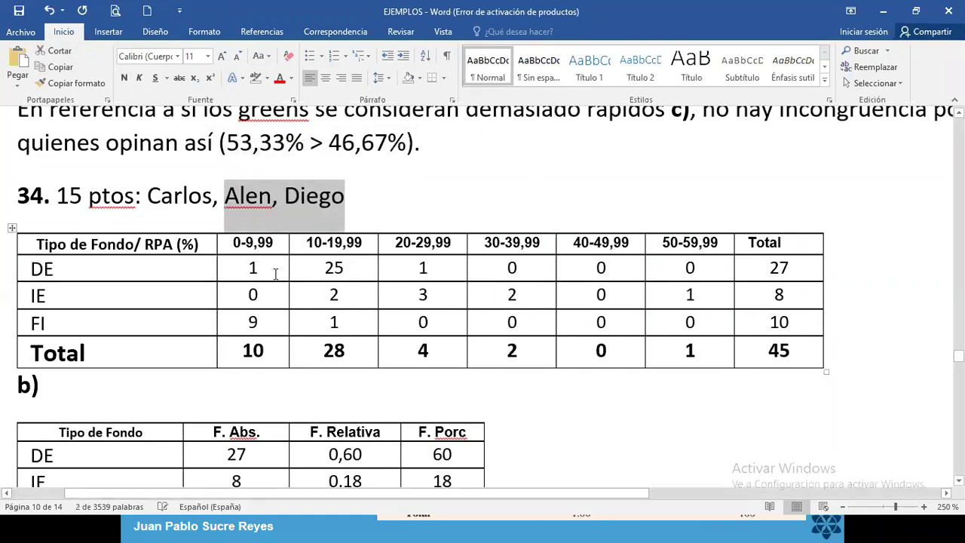
# Highlight the six interval totals in the Total row of the contingency table in bright green
pyautogui.scroll(-3, 267, 296)
pyautogui.scroll(3, 268, 296)
pyautogui.click(330, 351)
pyautogui.moveTo(237, 344); pyautogui.dragTo(683, 346)
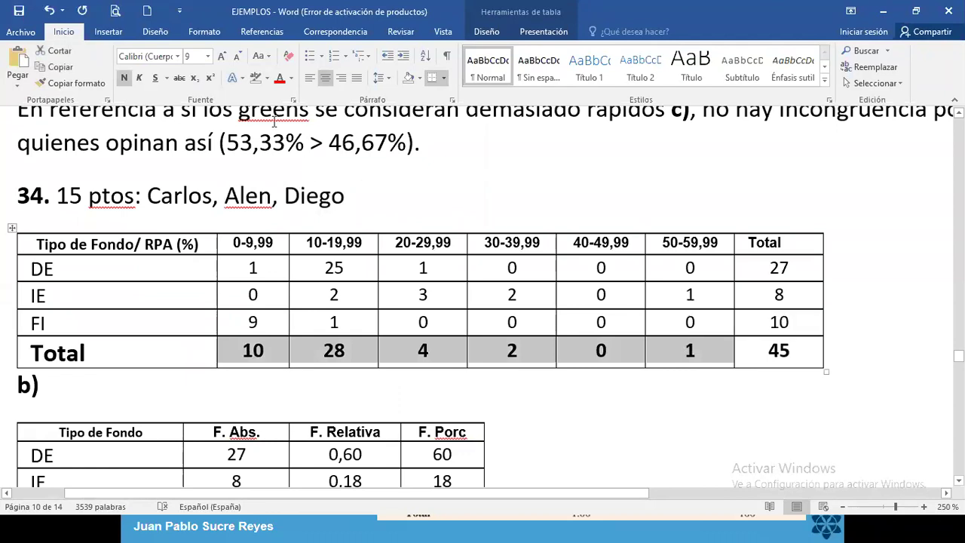
pyautogui.click(267, 79)
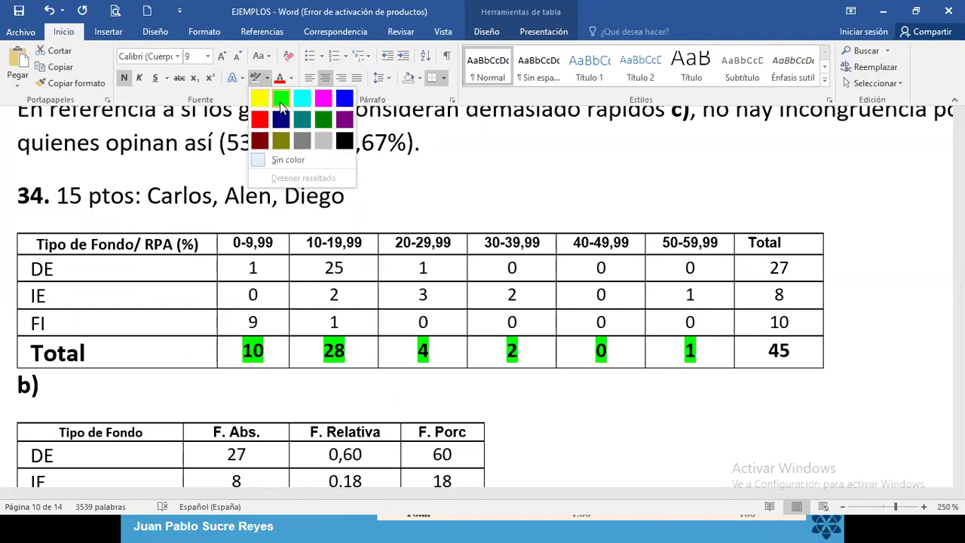
pyautogui.click(280, 102)
# Review the contingency table's grand total and tables b) and c) against the exercise 34 items in the textbook PDF
pyautogui.moveTo(770, 348); pyautogui.dragTo(791, 349)
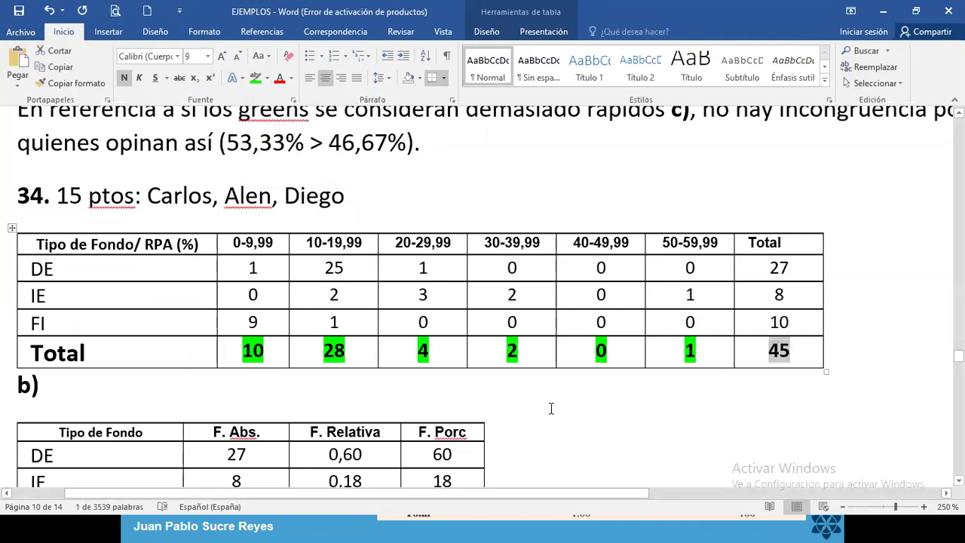
pyautogui.scroll(-5, 556, 385)
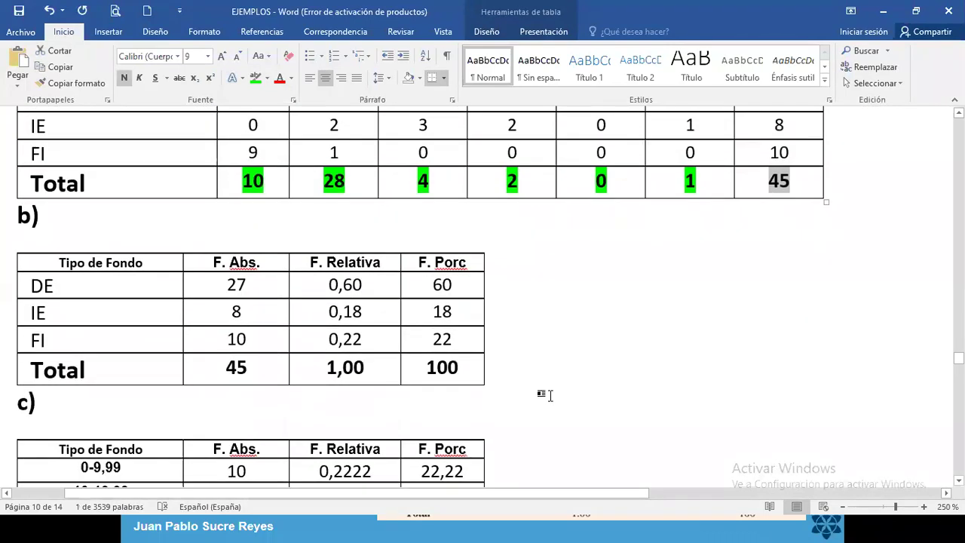
pyautogui.scroll(-1, 551, 395)
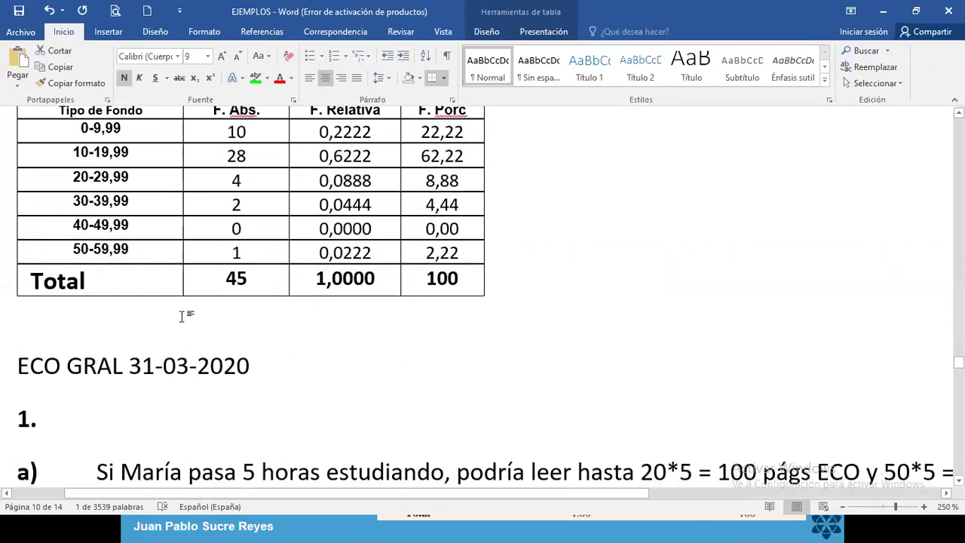
pyautogui.hotkey('alt', 'Tab')
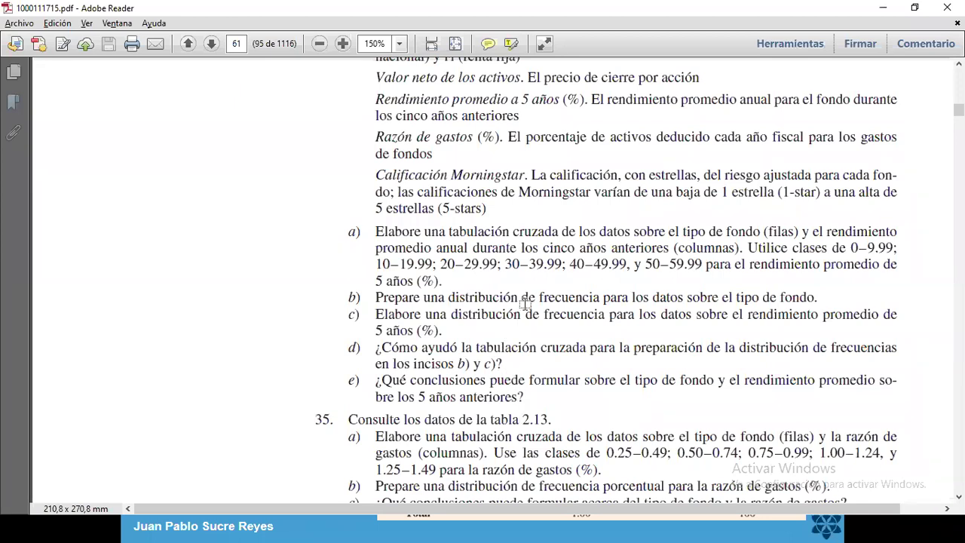
pyautogui.hotkey('alt', 'Tab')
pyautogui.scroll(5, 493, 333)
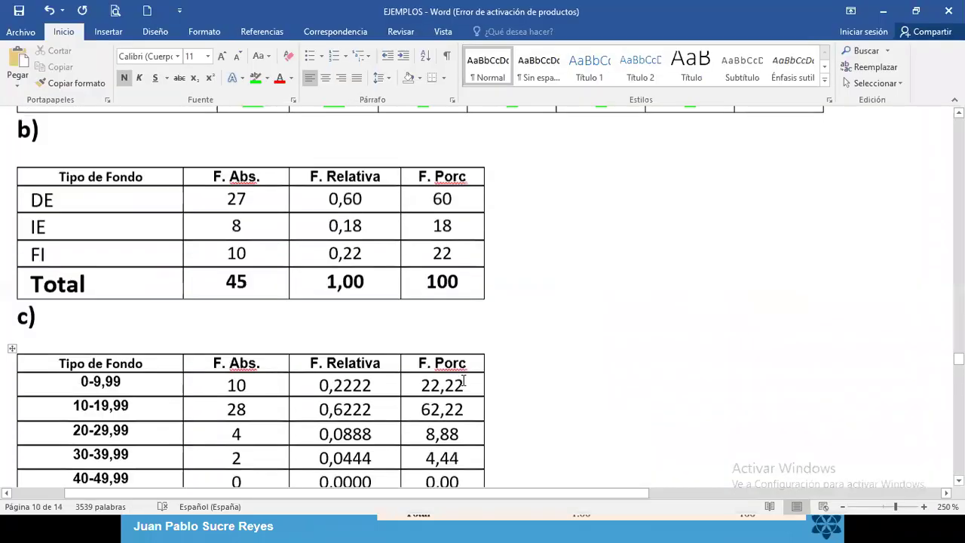
pyautogui.scroll(3, 463, 380)
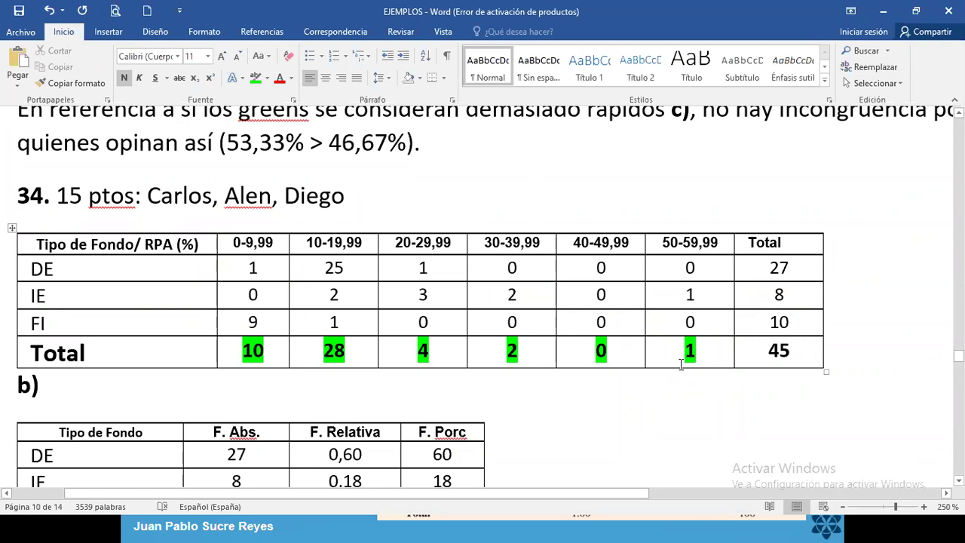
# Make room below table c), clearing the heading ECO GRAL 31-03-2020 from the space directly under it
pyautogui.scroll(-5, 512, 431)
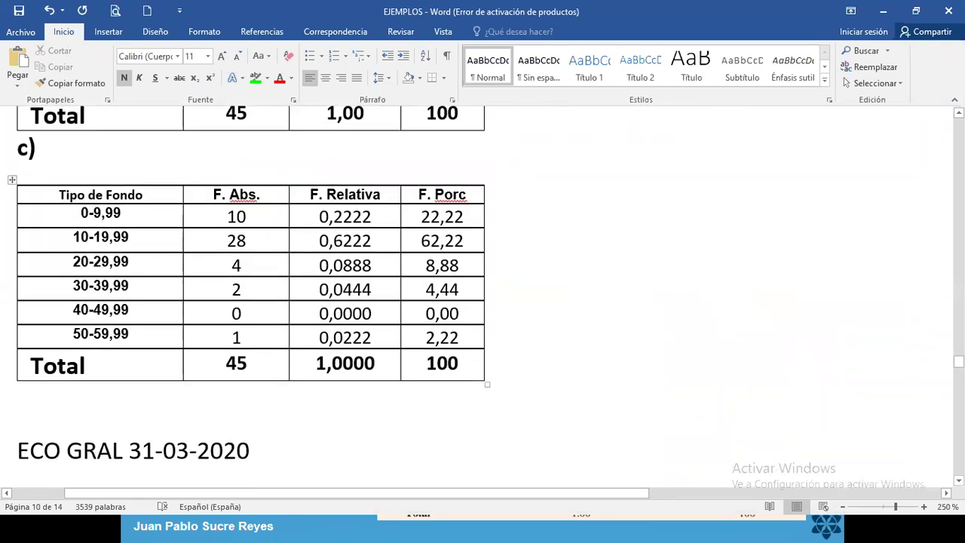
pyautogui.hotkey('shift', 'End')
pyautogui.press('Delete')
# Read items d) and e) of exercise 34 in the textbook PDF and examine the frequencies in the document's tables for the conclusions
pyautogui.hotkey('alt', 'Tab')
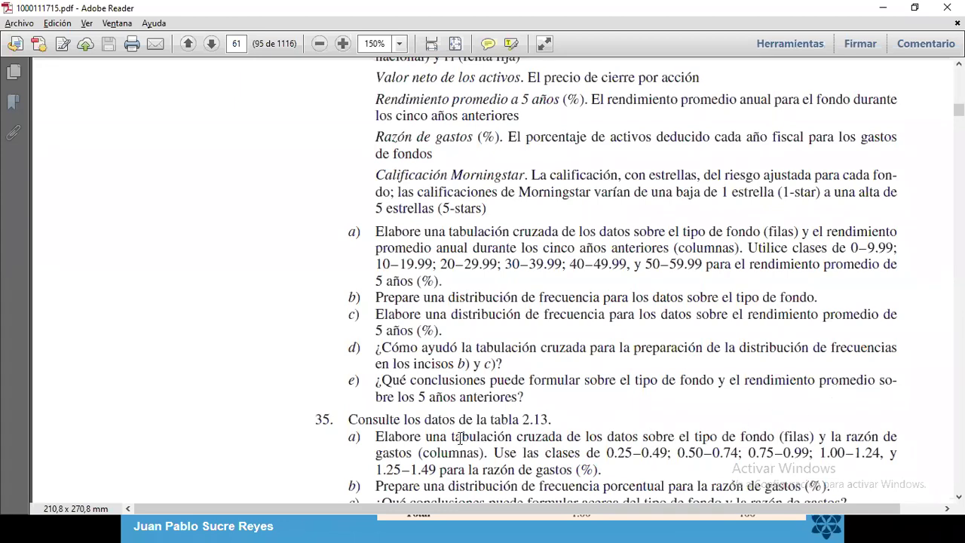
pyautogui.hotkey('alt', 'Tab')
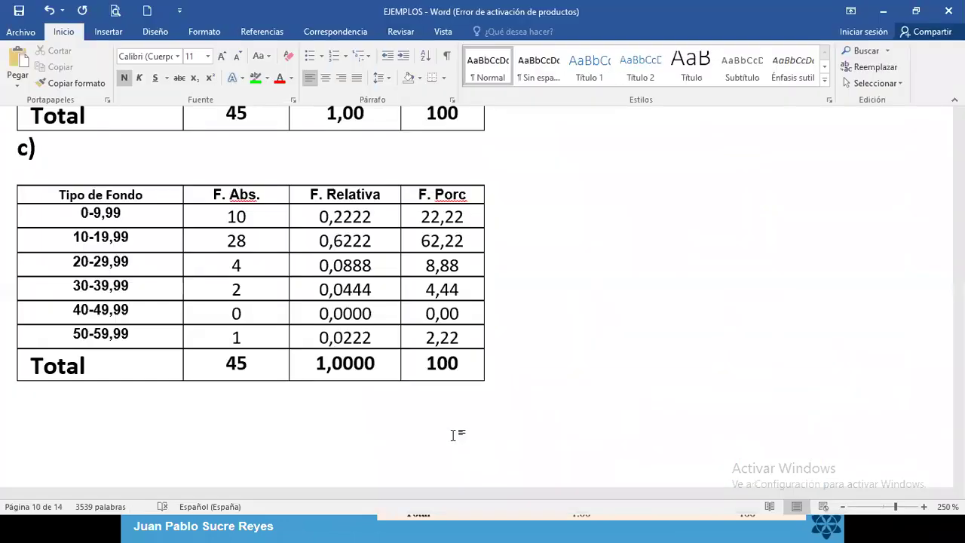
pyautogui.scroll(5, 452, 433)
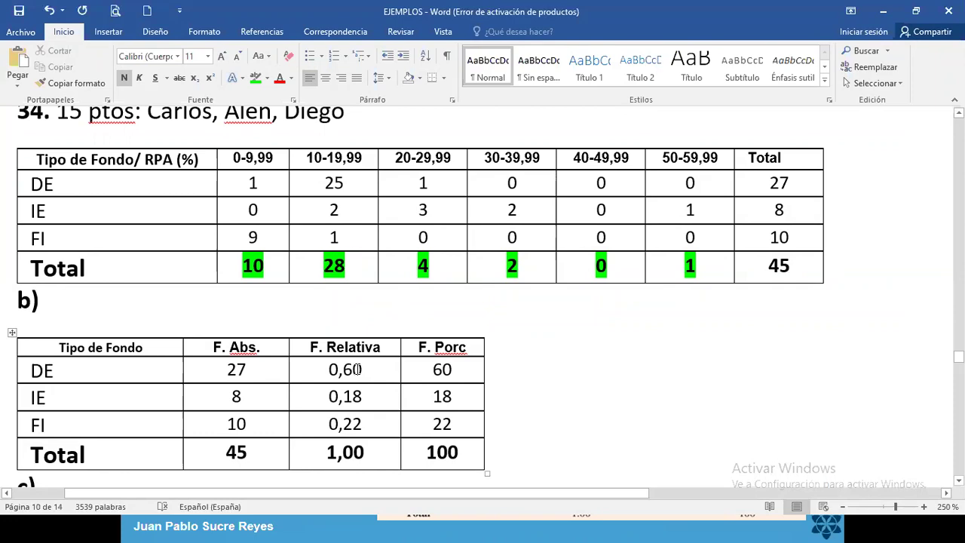
pyautogui.hotkey('alt', 'Tab')
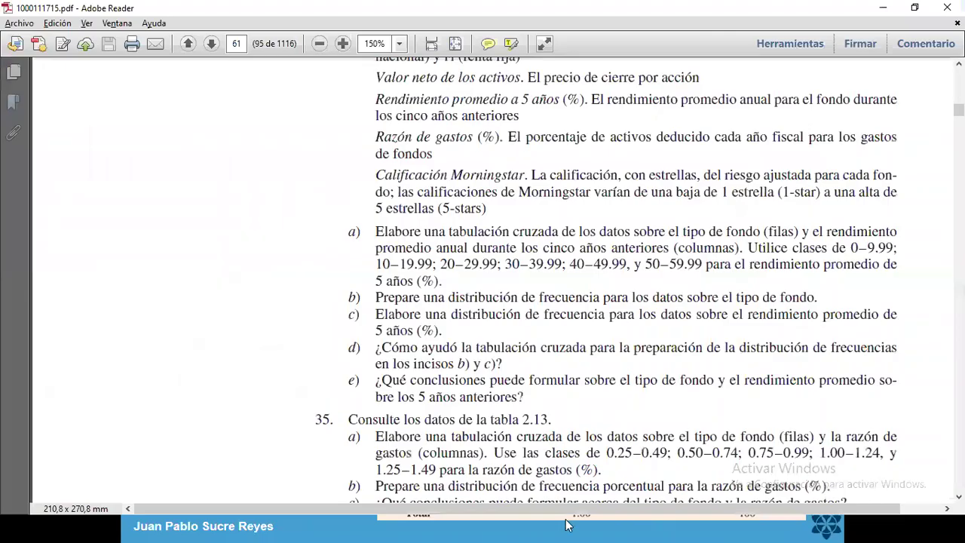
pyautogui.scroll(2, 370, 189)
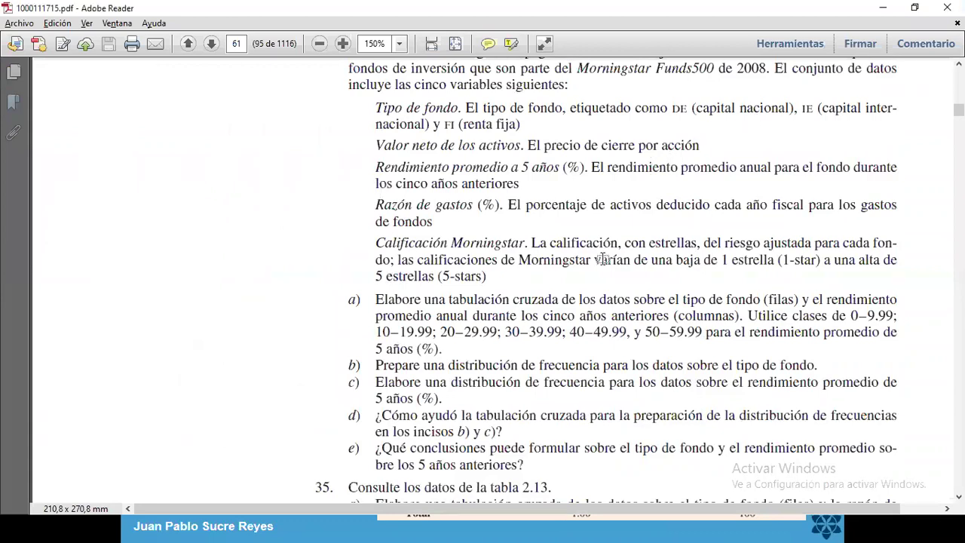
pyautogui.hotkey('alt', 'Tab')
pyautogui.scroll(-3, 233, 364)
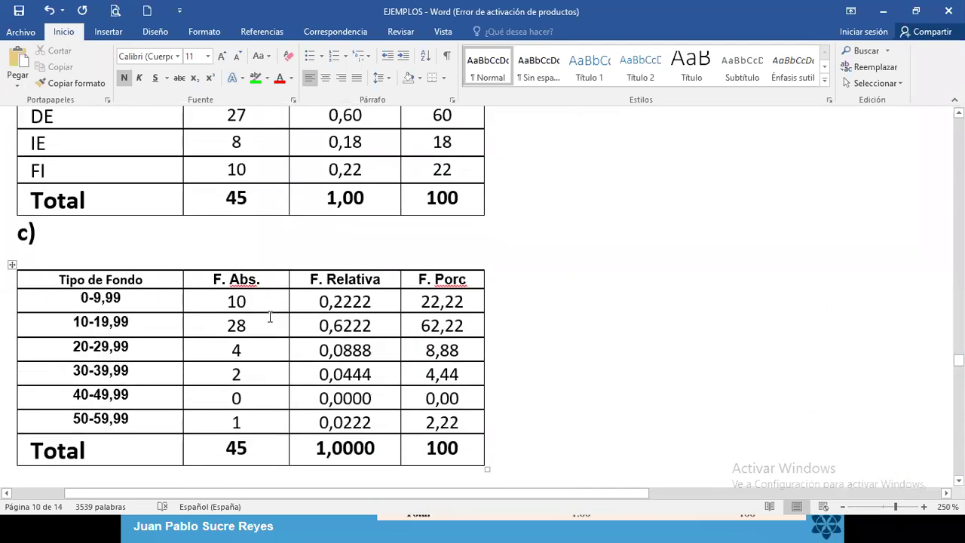
pyautogui.moveTo(249, 325); pyautogui.dragTo(223, 325)
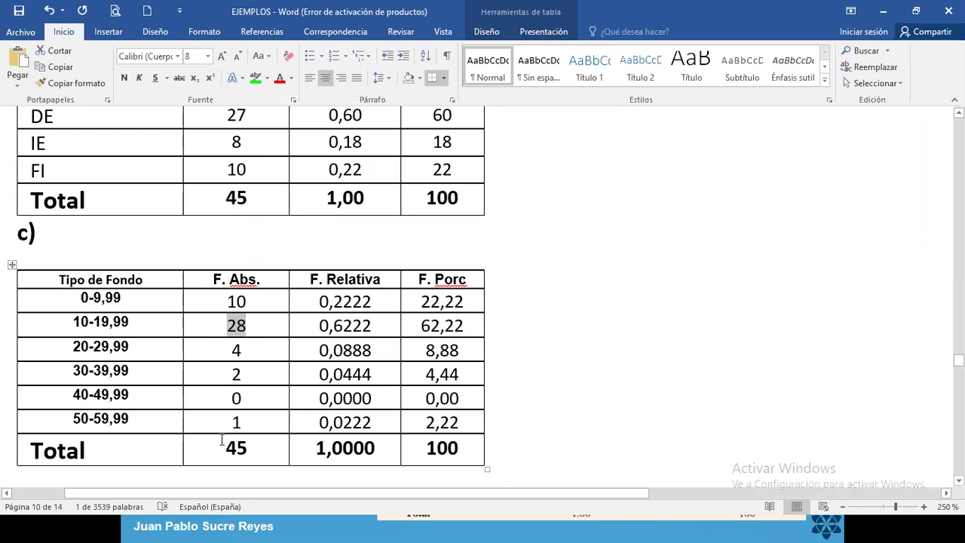
# Copy the five expense-ratio classes, 0.25–0.49 through 1.25–1.49, from exercise 35 a) in the textbook PDF
pyautogui.hotkey('alt', 'Tab')
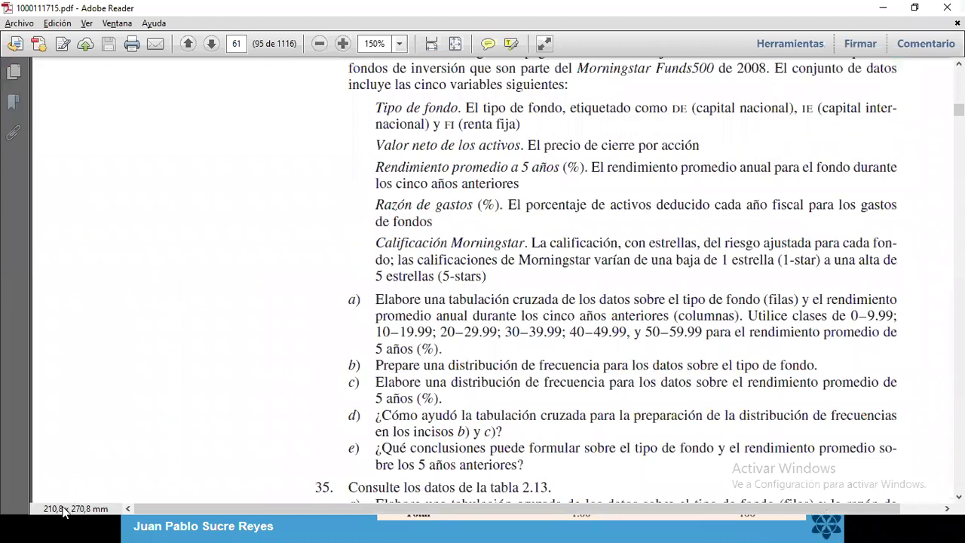
pyautogui.scroll(-2, 160, 452)
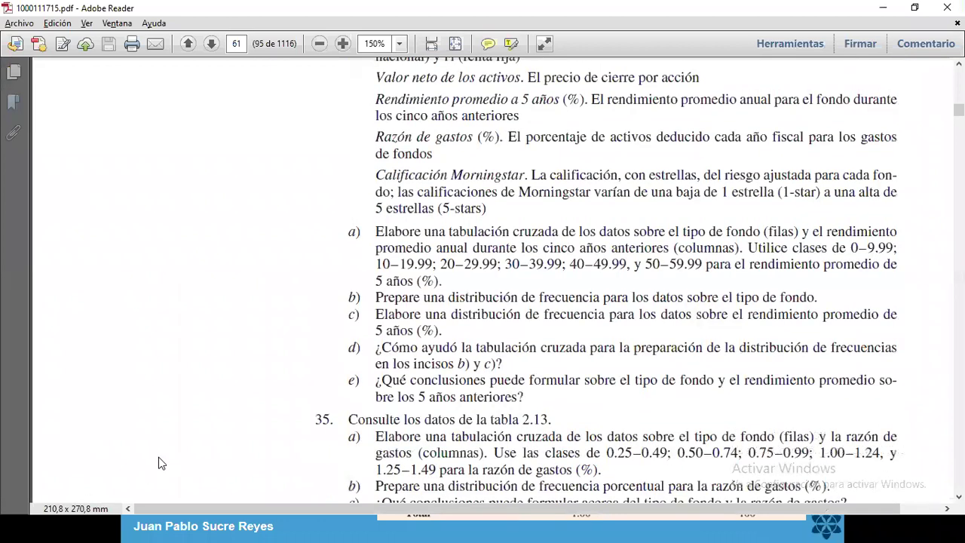
pyautogui.scroll(-2, 159, 463)
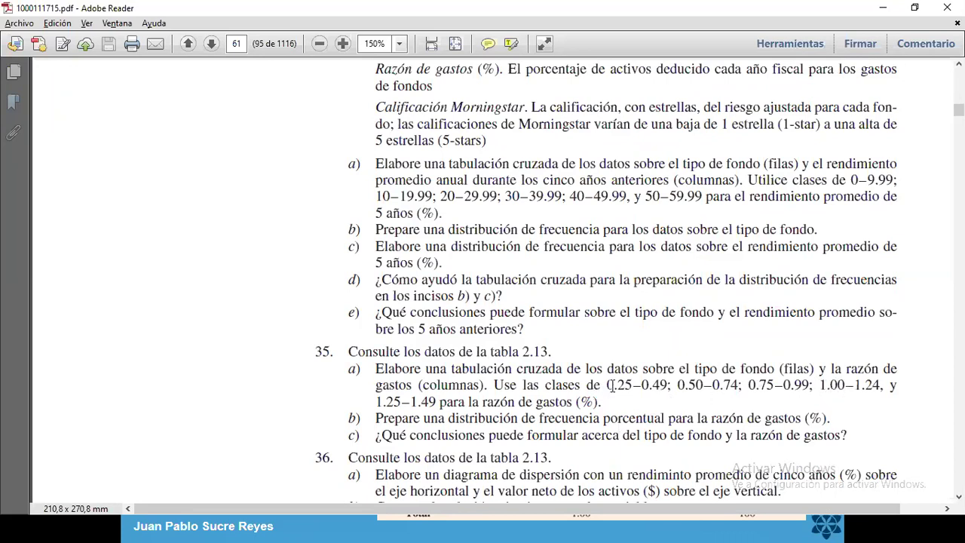
pyautogui.moveTo(612, 386); pyautogui.dragTo(439, 403)
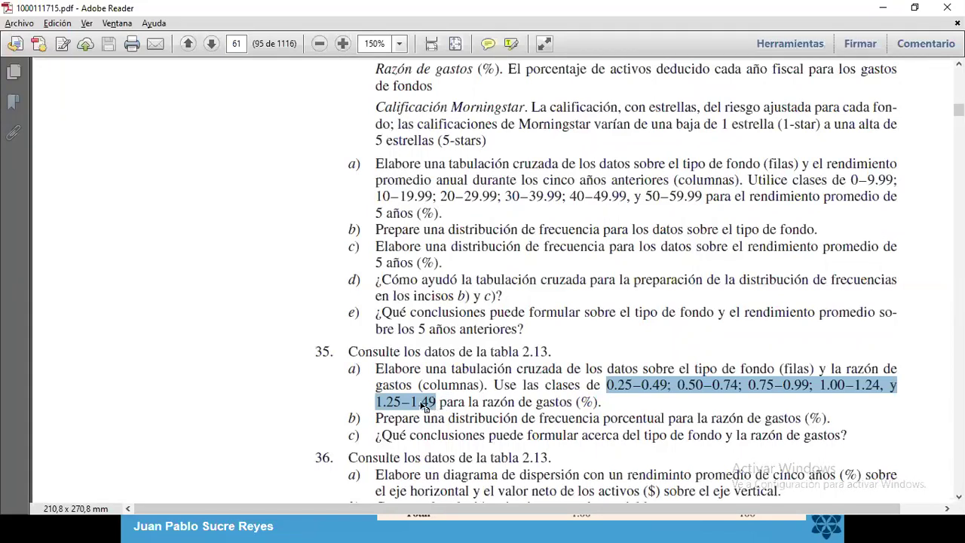
pyautogui.rightClick(422, 406)
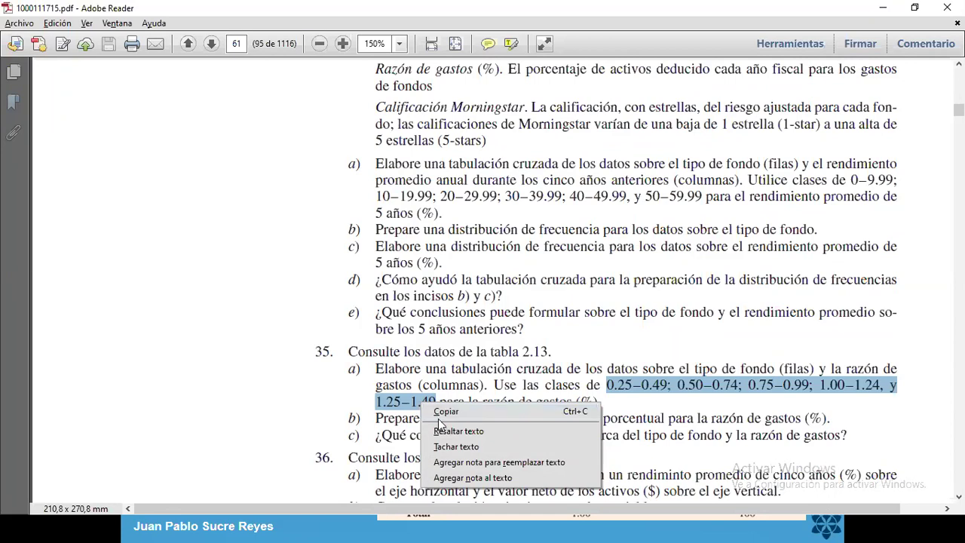
pyautogui.click(445, 411)
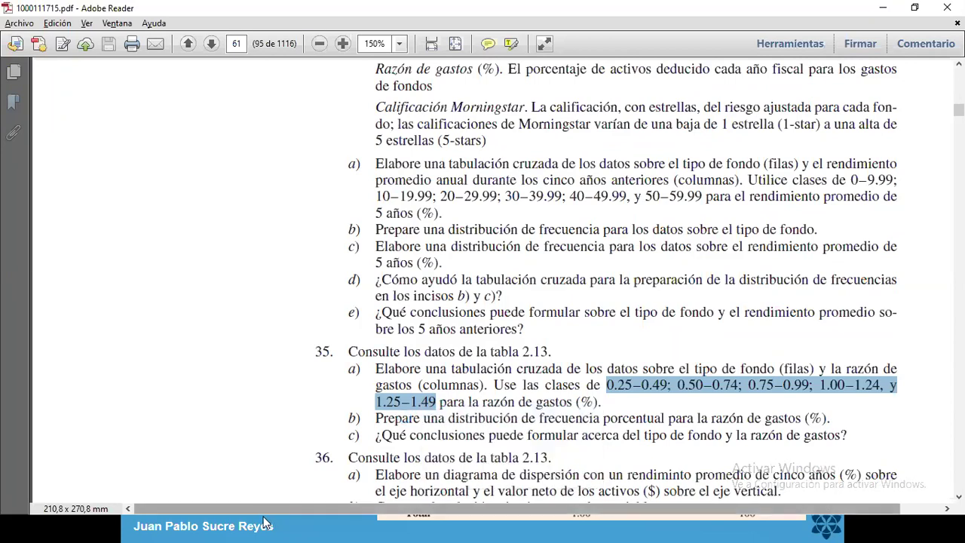
# Switch to the Word document and add the headings "35." and "a)" on separate lines below table c)
pyautogui.hotkey('alt', 'Tab')
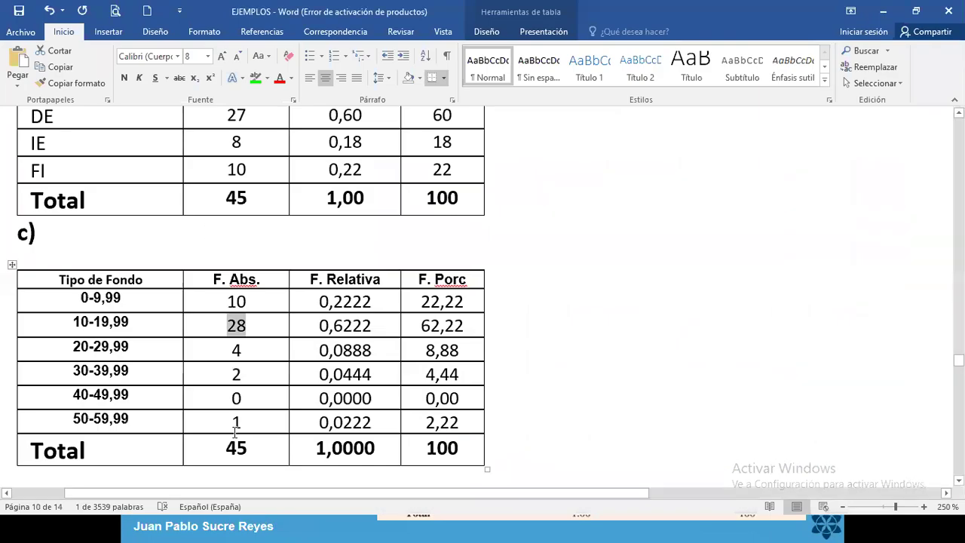
pyautogui.scroll(-5, 235, 429)
pyautogui.click(118, 250)
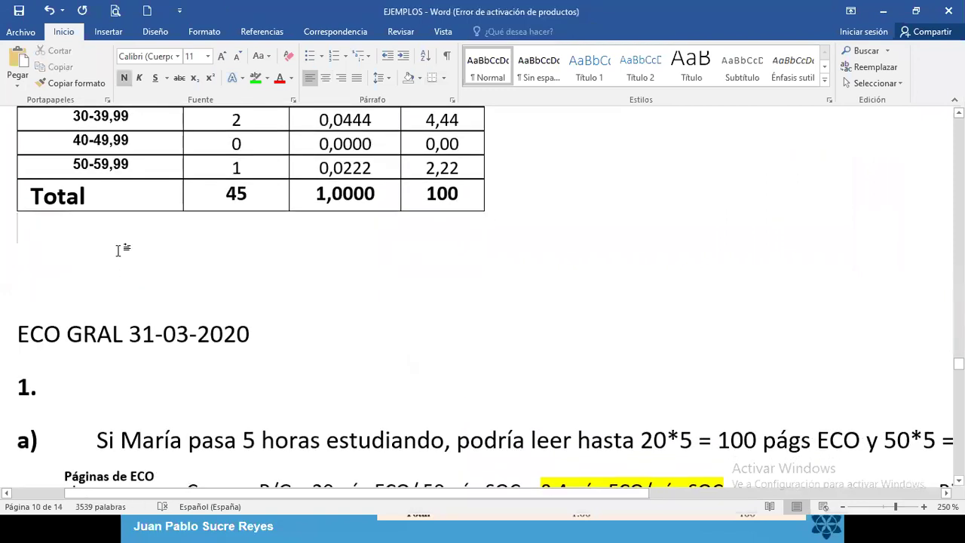
pyautogui.write('35. a')
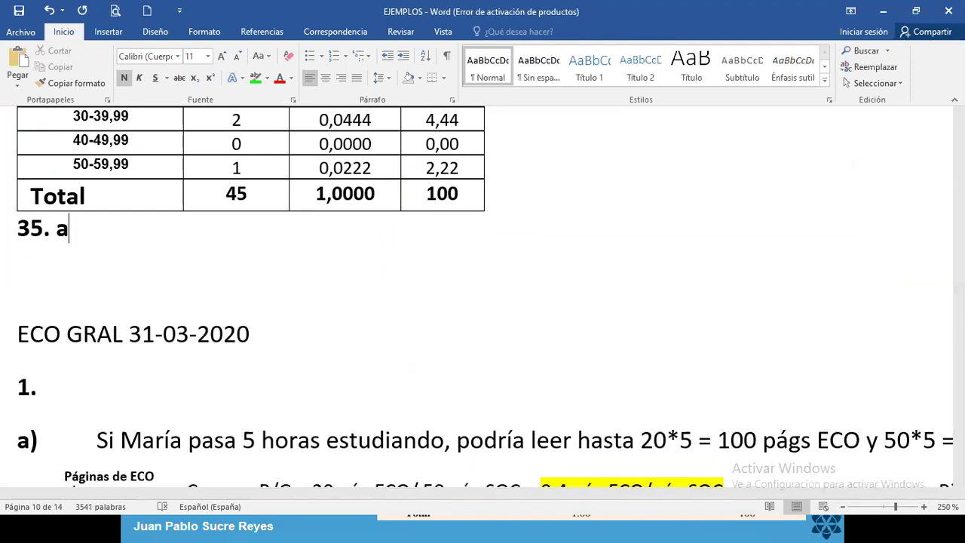
pyautogui.press('BackSpace')
pyautogui.press('BackSpace')
pyautogui.press('Return')
pyautogui.write('a)')
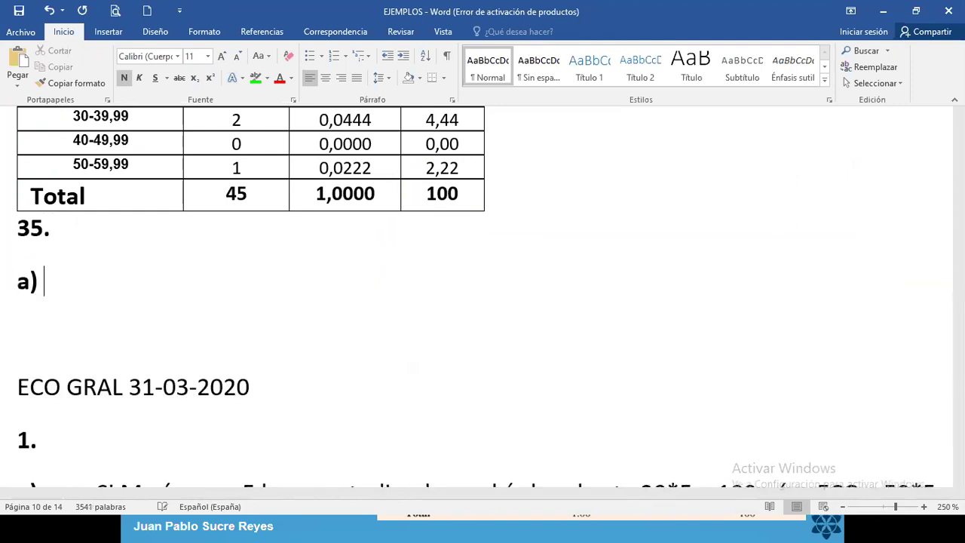
# Copy the whole contingency table of exercise 34 and paste it under item a) of exercise 35
pyautogui.scroll(5, 164, 227)
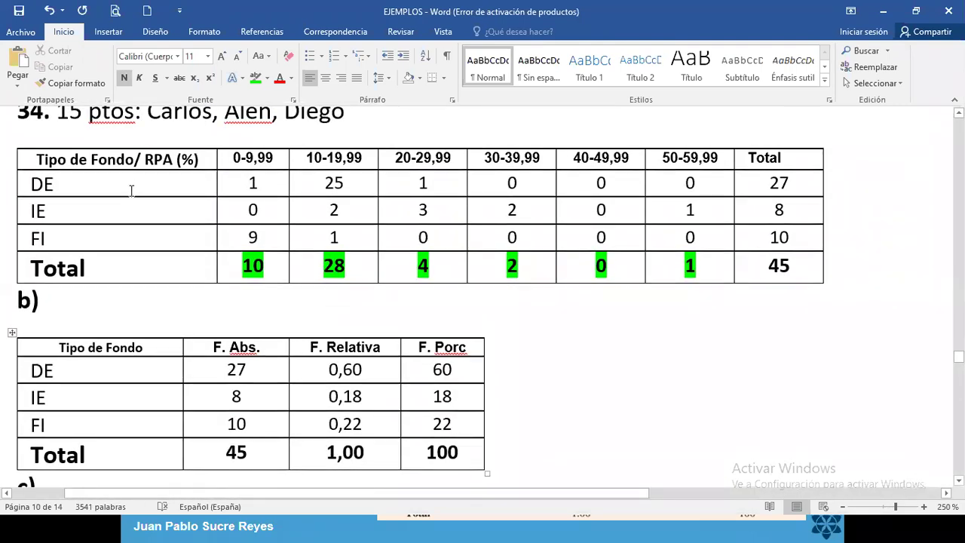
pyautogui.scroll(3, 75, 211)
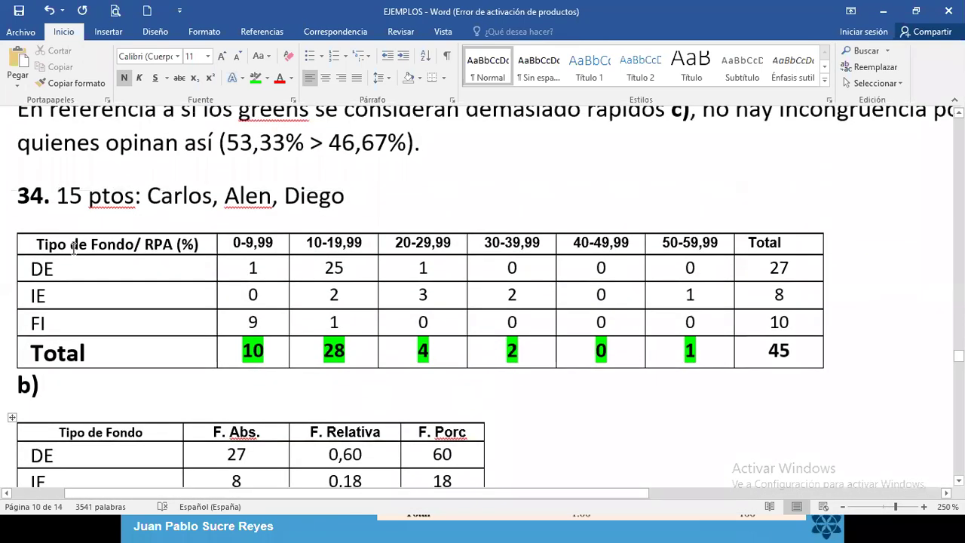
pyautogui.click(19, 246)
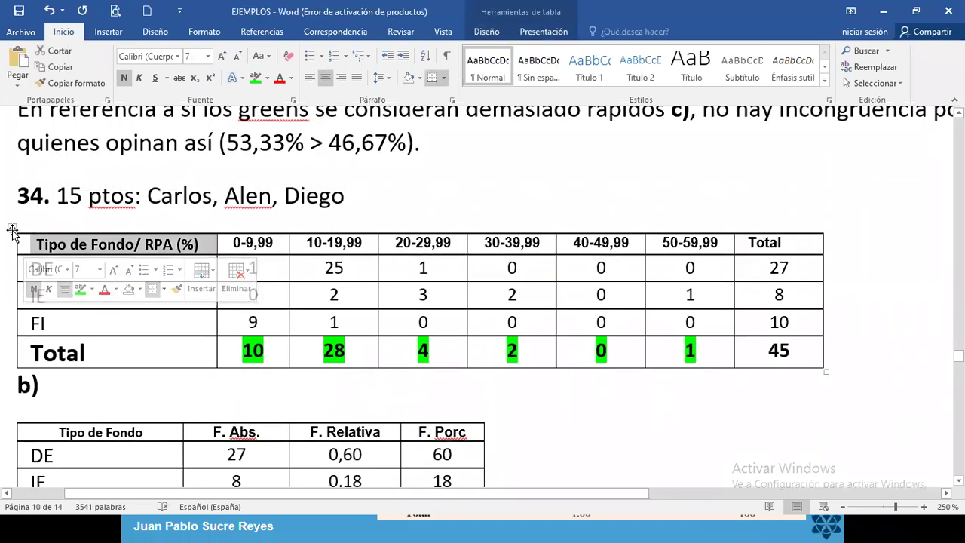
pyautogui.click(12, 230)
pyautogui.scroll(-4, 17, 302)
pyautogui.scroll(-5, 17, 312)
pyautogui.click(91, 203)
pyautogui.hotkey('ctrl', 'v')
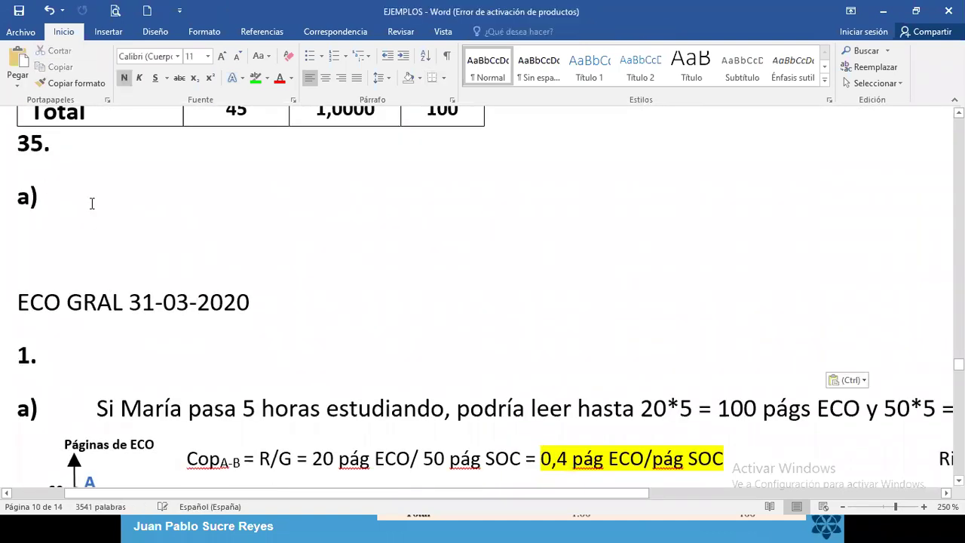
# Clear the row totals, all frequencies and the interval totals from the pasted table, keeping the grand total
pyautogui.moveTo(762, 271); pyautogui.dragTo(766, 316)
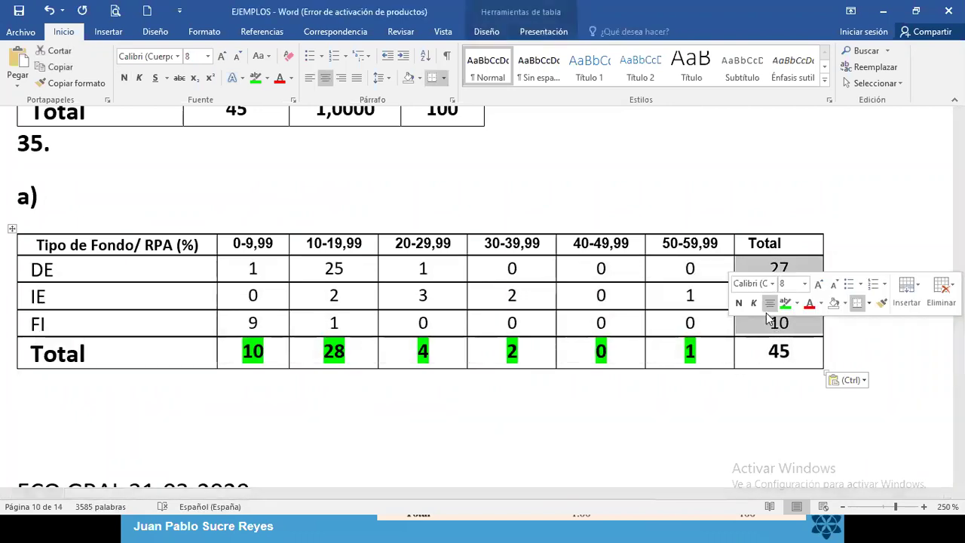
pyautogui.press('Delete')
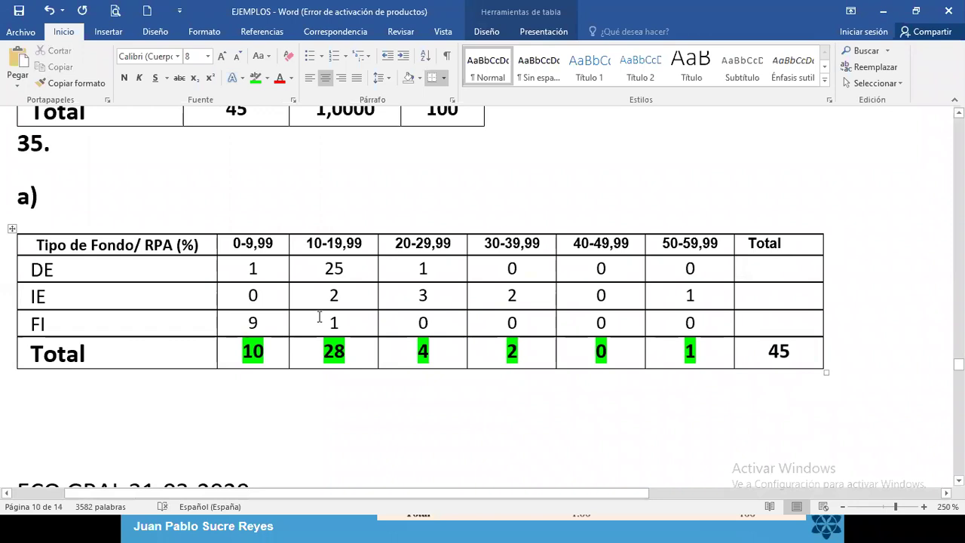
pyautogui.moveTo(253, 268); pyautogui.dragTo(727, 349)
pyautogui.press('Delete')
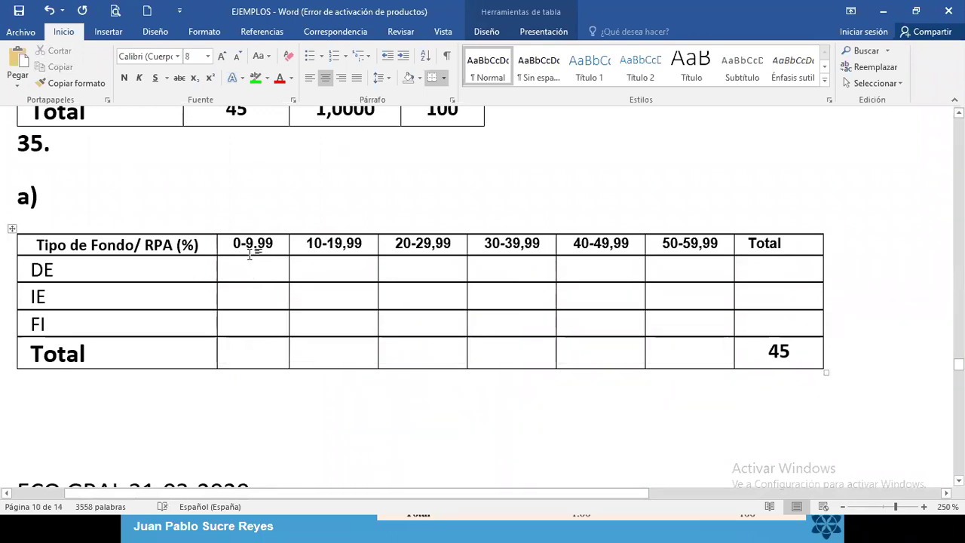
# Set the text highlighting to no colour and clear the six interval headings from the table's header row
pyautogui.click(267, 78)
pyautogui.click(271, 159)
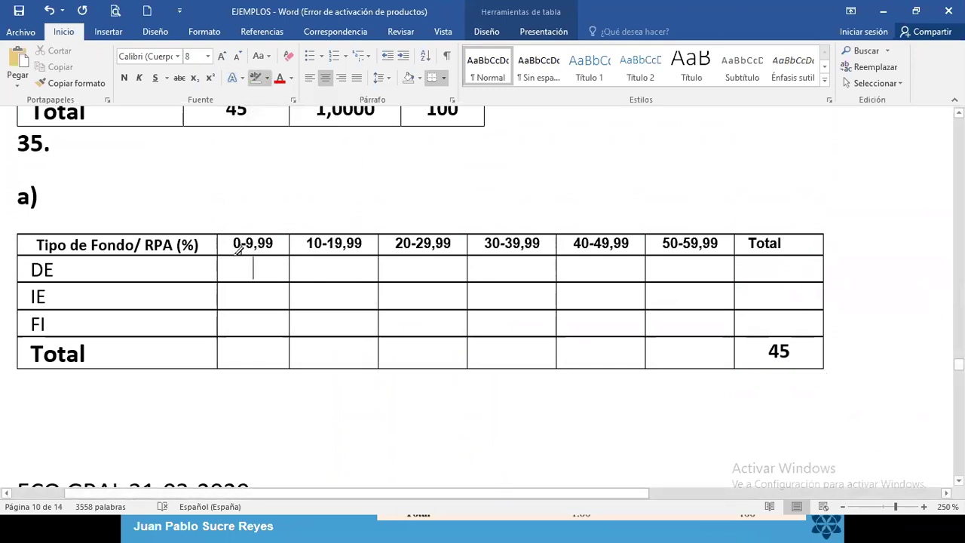
pyautogui.moveTo(230, 243); pyautogui.dragTo(275, 244)
pyautogui.moveTo(334, 251)
pyautogui.mouseDown()
pyautogui.moveTo(776, 249)
pyautogui.moveTo(727, 249)
pyautogui.mouseUp()
pyautogui.press('Escape')
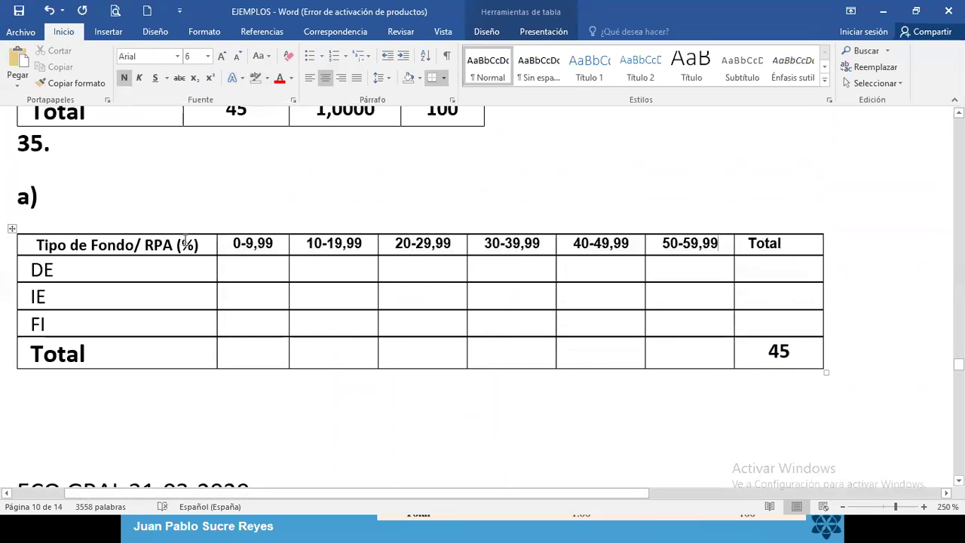
pyautogui.moveTo(234, 244); pyautogui.dragTo(724, 239)
pyautogui.press('Delete')
# Check the Expense Ratio column of Table 2.13 in the textbook PDF and replace RPA with ER in the table's first heading
pyautogui.hotkey('alt', 'Tab')
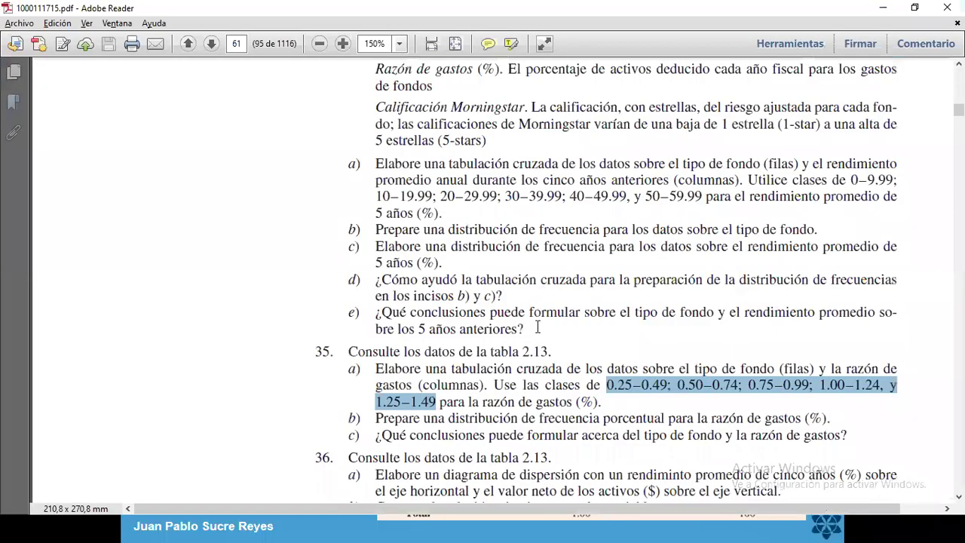
pyautogui.click(458, 411)
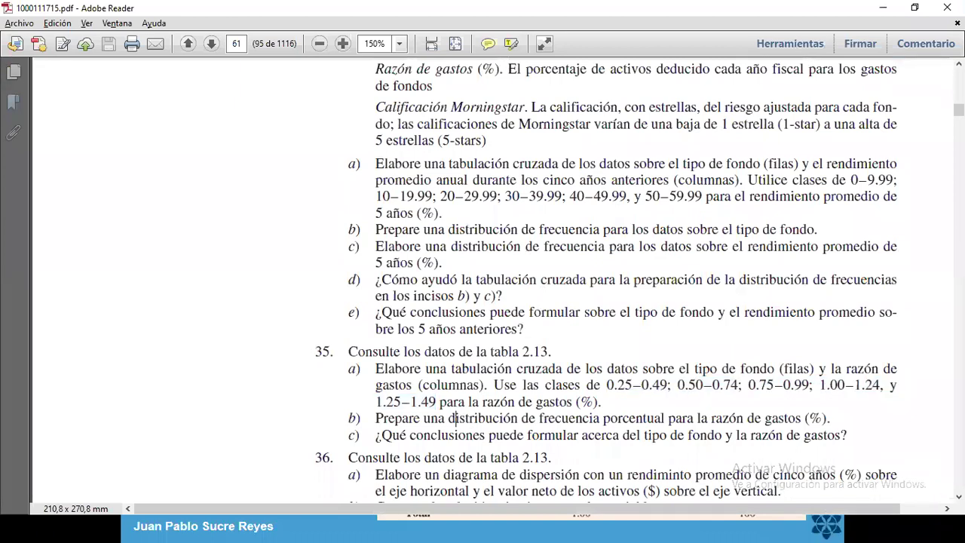
pyautogui.scroll(-10, 494, 411)
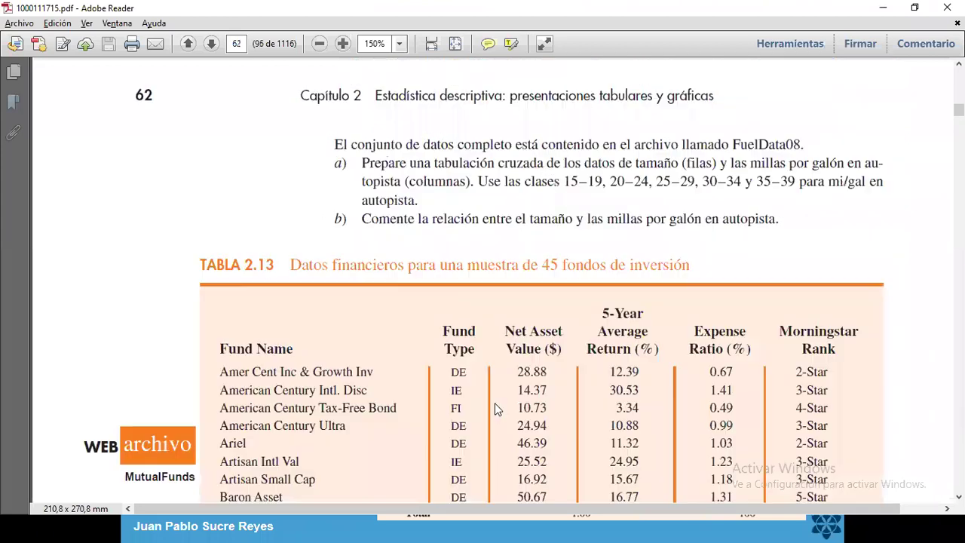
pyautogui.scroll(-3, 495, 407)
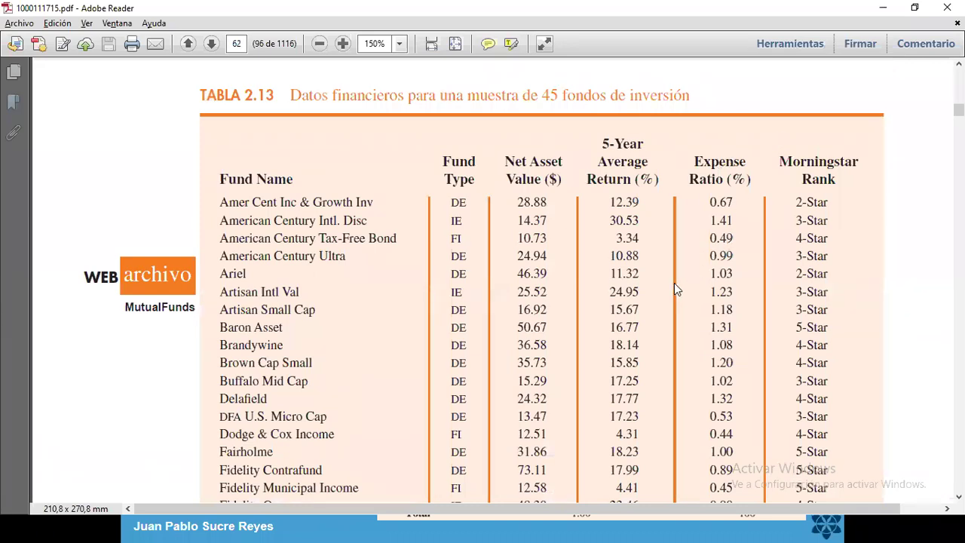
pyautogui.hotkey('alt', 'Tab')
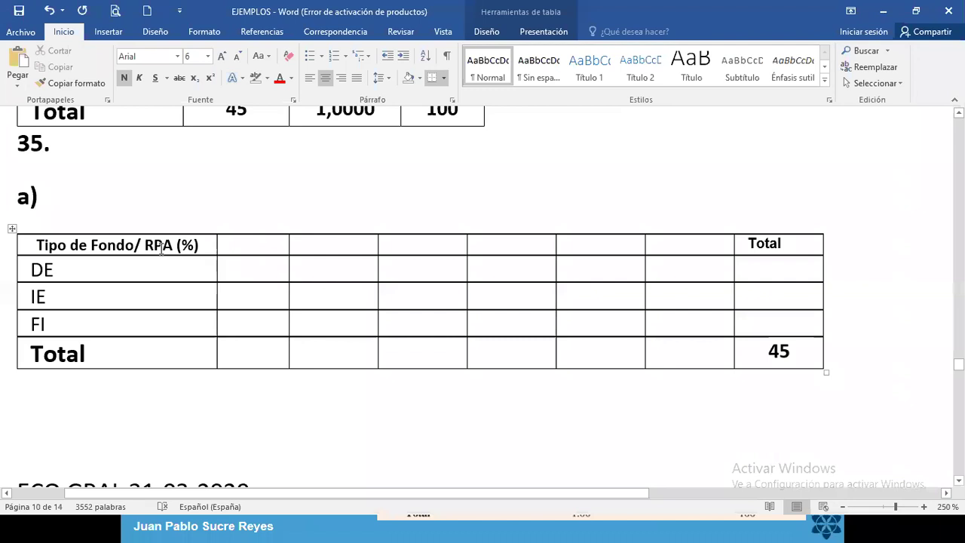
pyautogui.moveTo(145, 246); pyautogui.dragTo(171, 254)
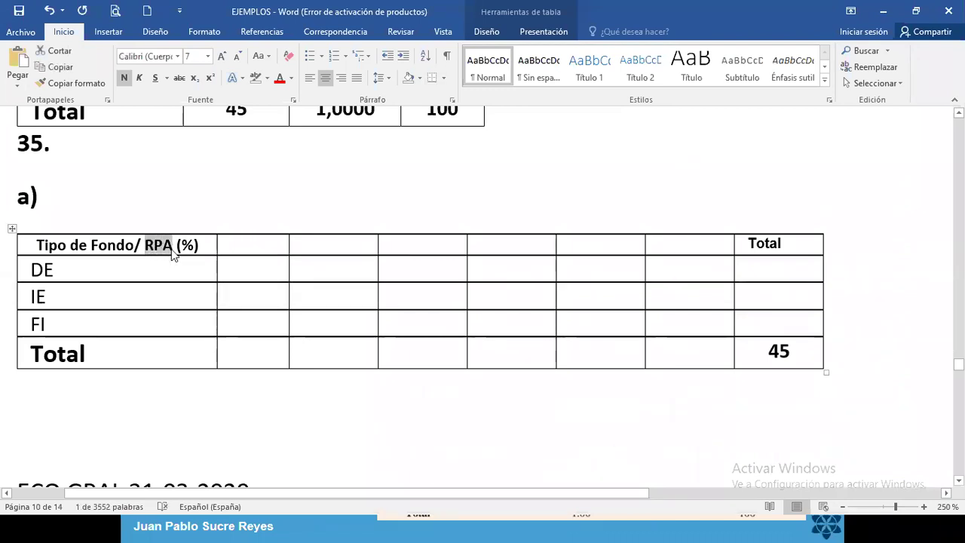
pyautogui.write('ER')
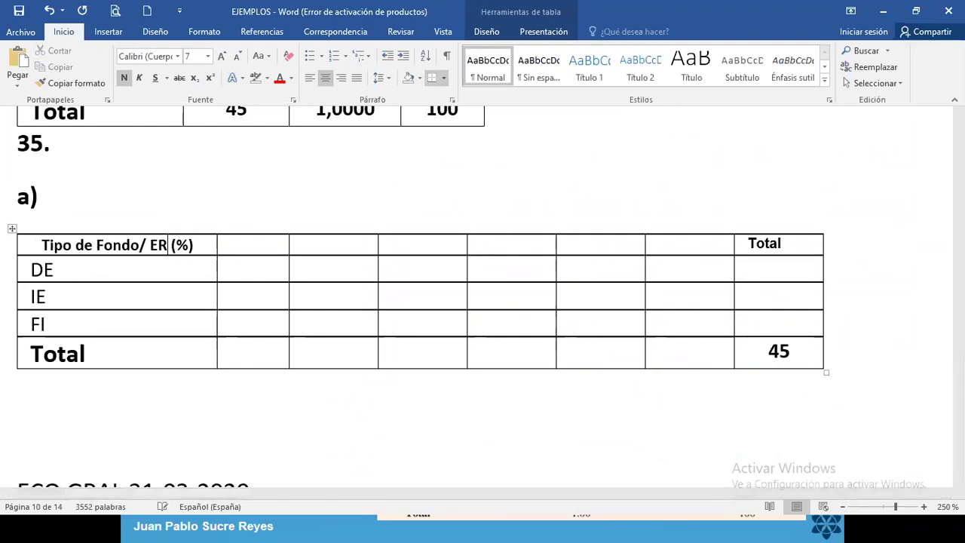
# Copy the classes 0.25–0.49 through 1.25–1.49 from exercise 35 a) in the PDF into the table's first empty header cell
pyautogui.click(241, 251)
pyautogui.hotkey('alt', 'Tab')
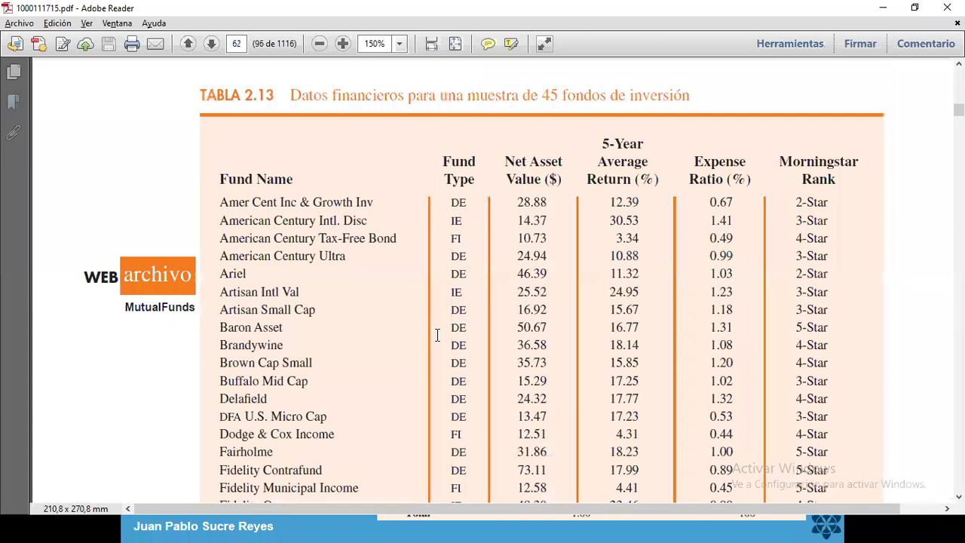
pyautogui.scroll(10, 438, 336)
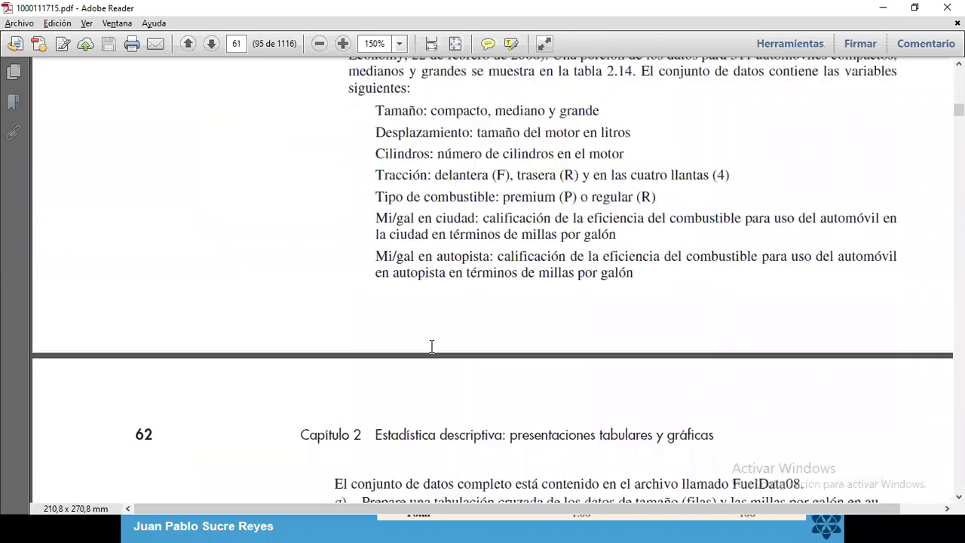
pyautogui.scroll(3, 432, 344)
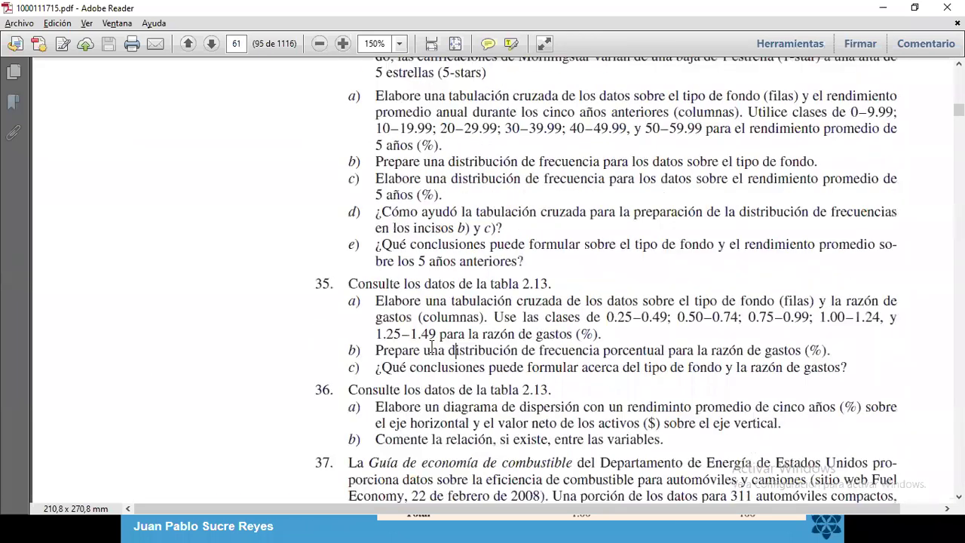
pyautogui.moveTo(607, 317); pyautogui.dragTo(437, 337)
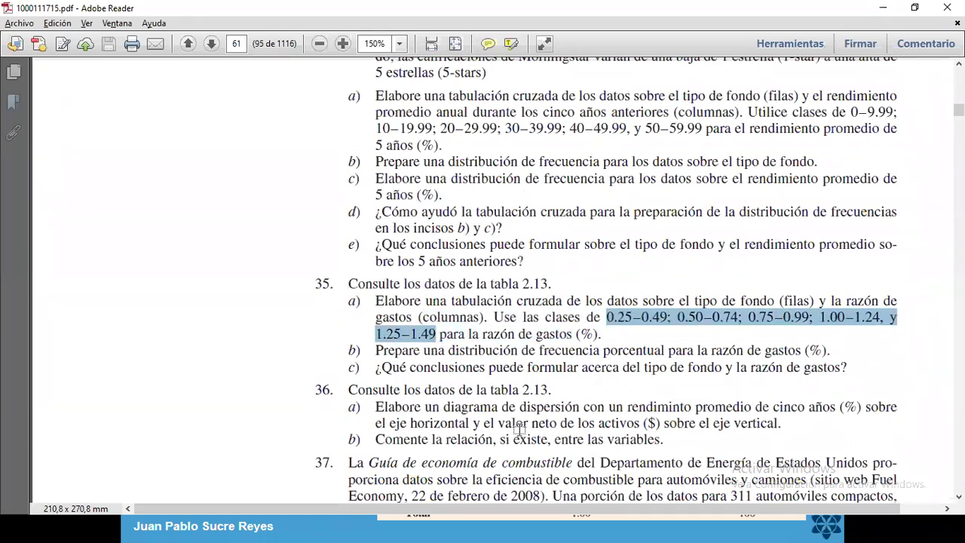
pyautogui.hotkey('alt', 'Tab')
pyautogui.write('0.25 – 0.49; 0.50 – 0.74; 0.75 – 0.99; 1.00 – 1.24, y 1.25 – 1.49')
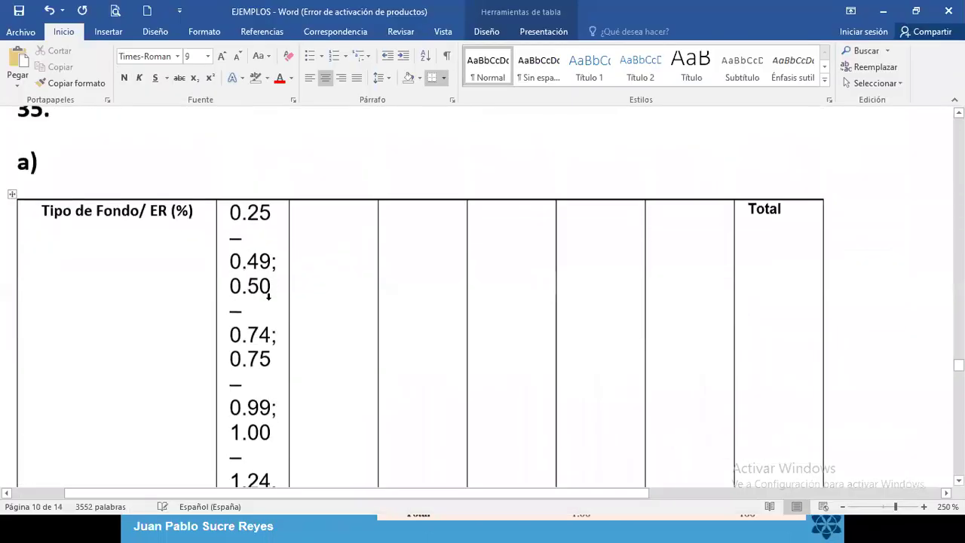
# Set the font size of the column containing the pasted expense-ratio classes to 6
pyautogui.scroll(2, 267, 296)
pyautogui.click(261, 296)
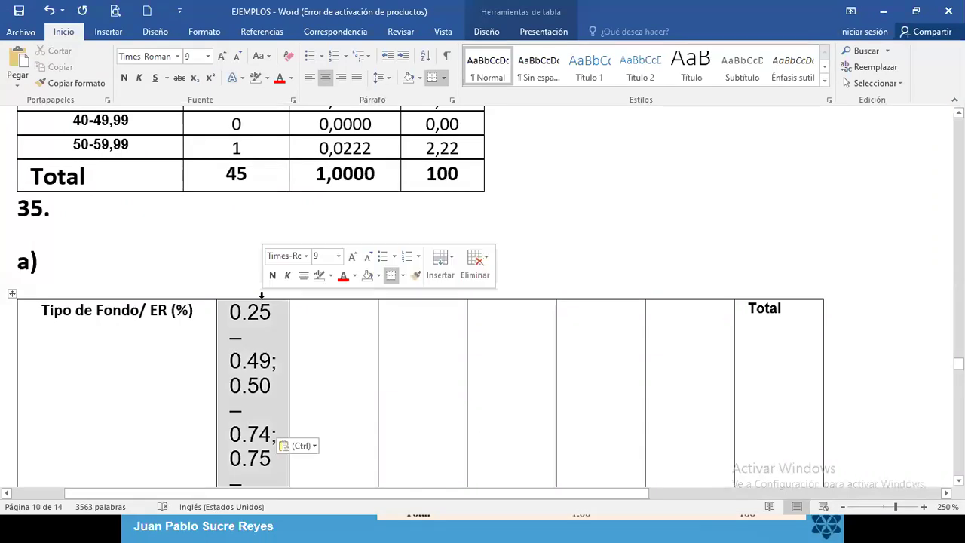
pyautogui.click(208, 56)
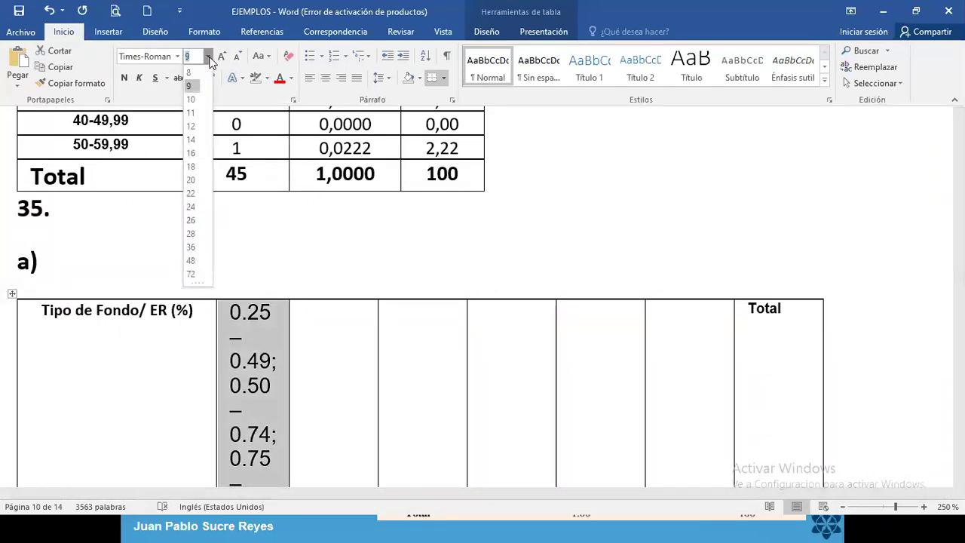
pyautogui.write('6')
pyautogui.press('Return')
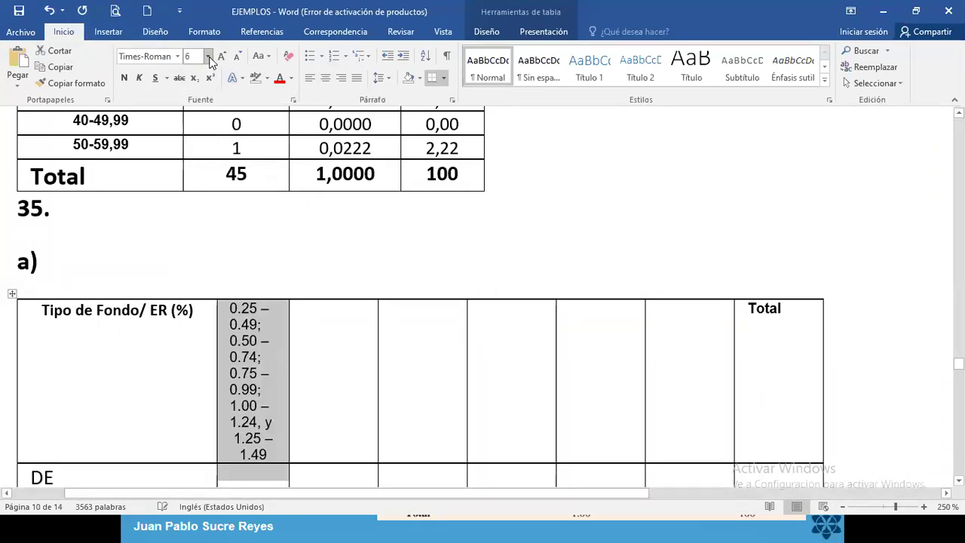
pyautogui.click(263, 343)
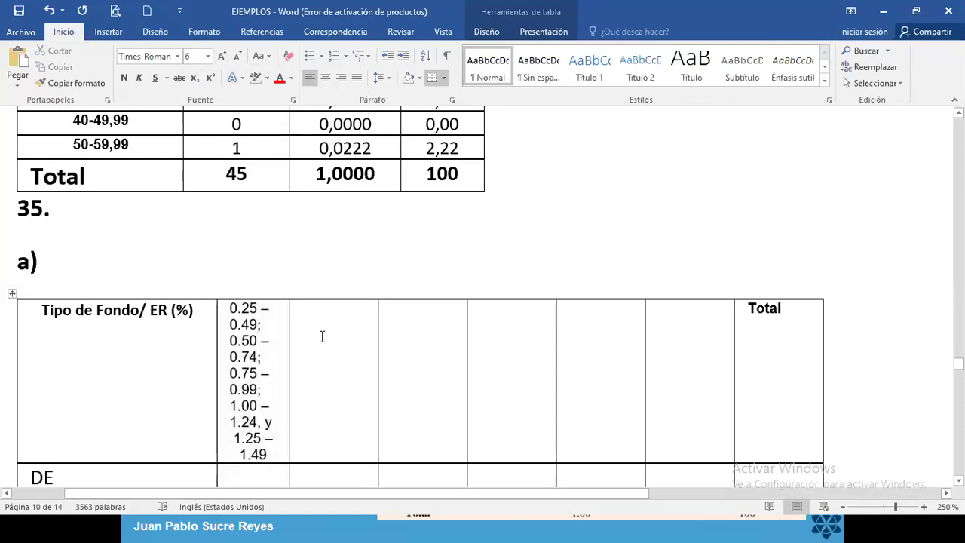
# Move the class 0.50 – 0.74 from the first class heading into the second class column's header cell
pyautogui.hotkey('shift', 'Right')
pyautogui.hotkey('shift', 'Right')
pyautogui.hotkey('shift', 'Right')
pyautogui.hotkey('shift', 'Right')
pyautogui.hotkey('shift', 'Right')
pyautogui.hotkey('shift', 'Right')
pyautogui.hotkey('shift', 'Right')
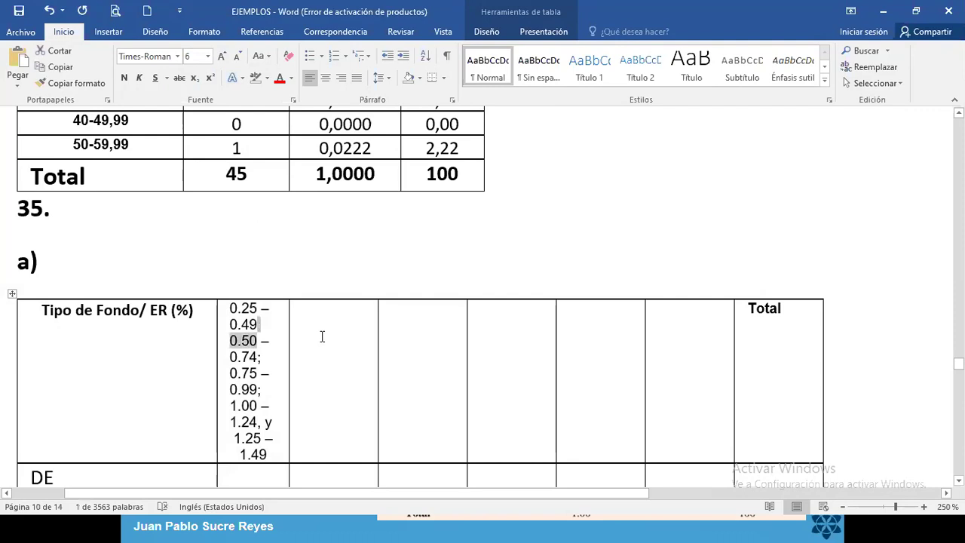
pyautogui.hotkey('shift', 'Right')
pyautogui.hotkey('shift', 'Right')
pyautogui.hotkey('shift', 'Right')
pyautogui.hotkey('shift', 'Right')
pyautogui.hotkey('shift', 'Right')
pyautogui.hotkey('shift', 'Right')
pyautogui.hotkey('ctrl', 'c')
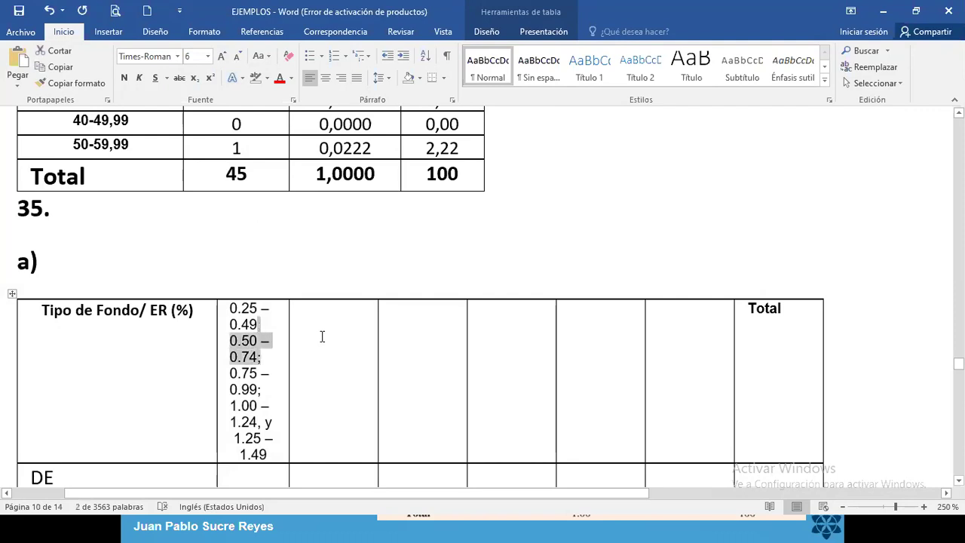
pyautogui.press('Delete')
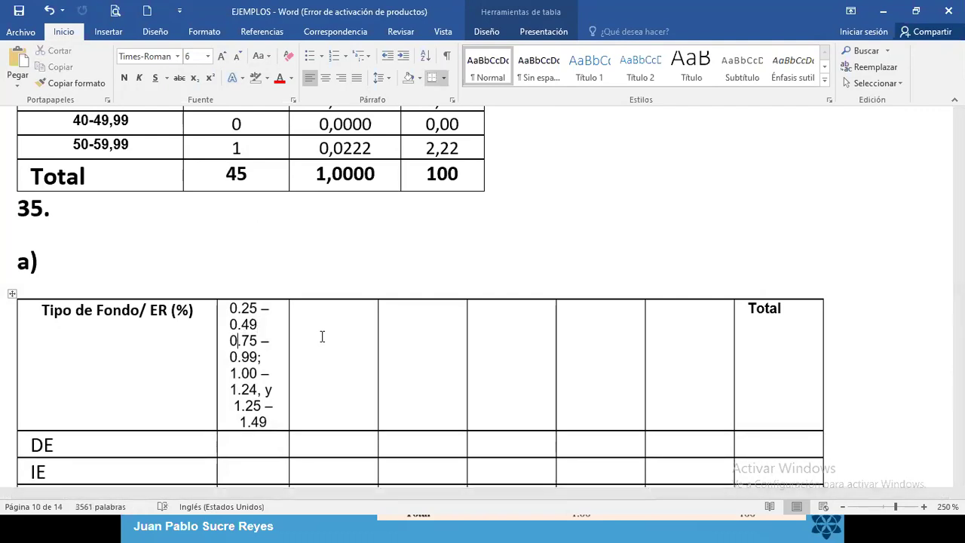
pyautogui.click(321, 336)
pyautogui.hotkey('ctrl', 'v')
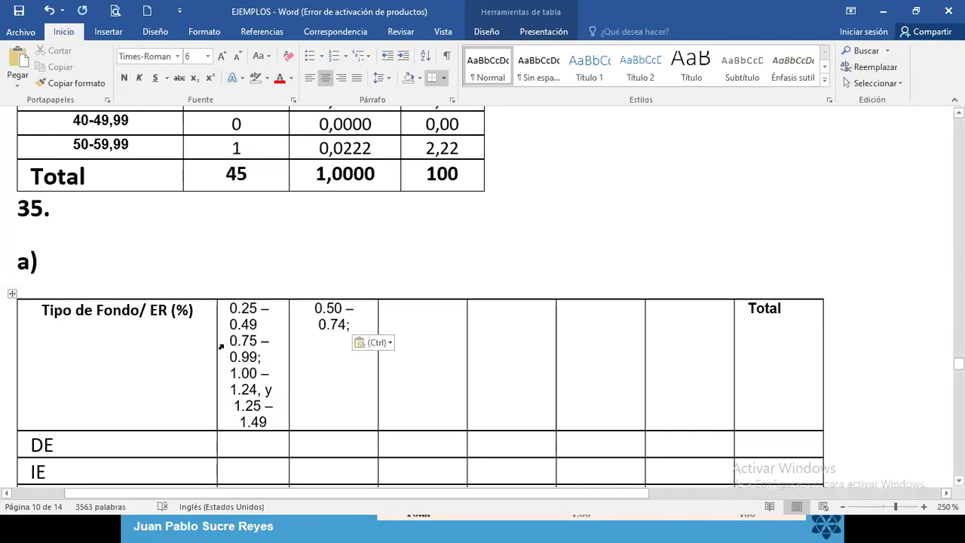
# Move the class 0.75 – 0.99 from the first class heading into the third class column's header cell
pyautogui.moveTo(233, 340); pyautogui.dragTo(282, 359)
pyautogui.press('Delete')
pyautogui.click(414, 318)
pyautogui.write('0.75 – 0.99;')
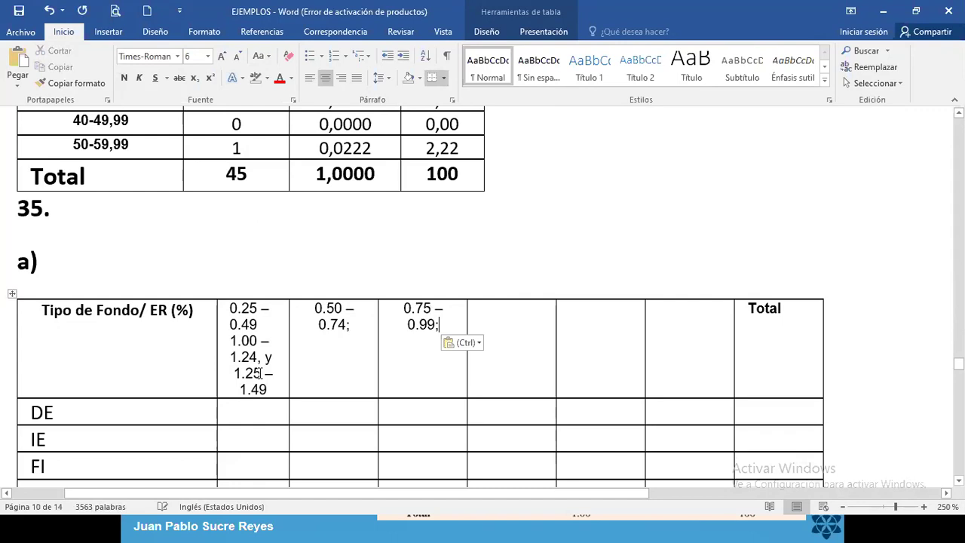
# Move the class 1.00 – 1.24 from the first class heading into the fourth class column's header cell
pyautogui.click(231, 340)
pyautogui.moveTo(230, 340); pyautogui.dragTo(258, 356)
pyautogui.hotkey('ctrl', 'c')
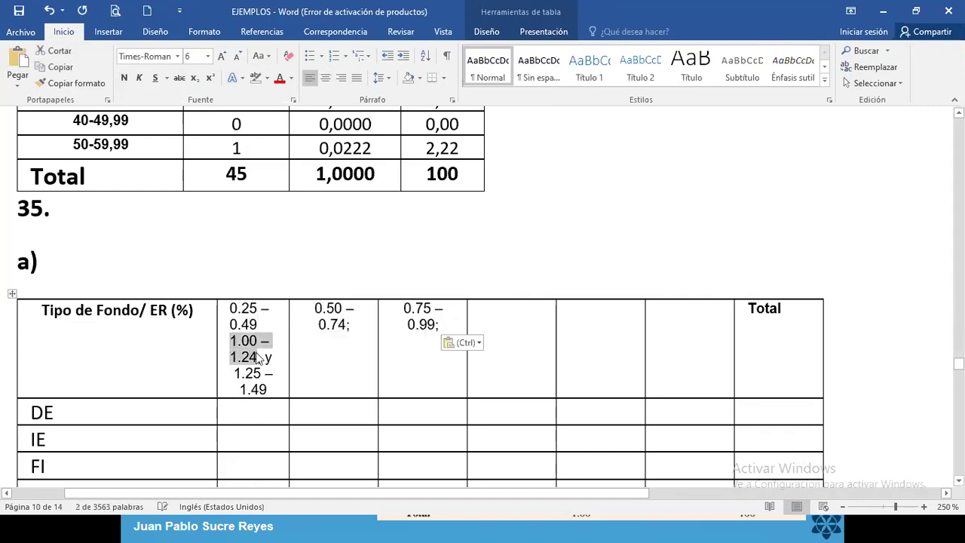
pyautogui.press('Delete')
pyautogui.write(',')
pyautogui.click(513, 320)
pyautogui.hotkey('ctrl', 'v')
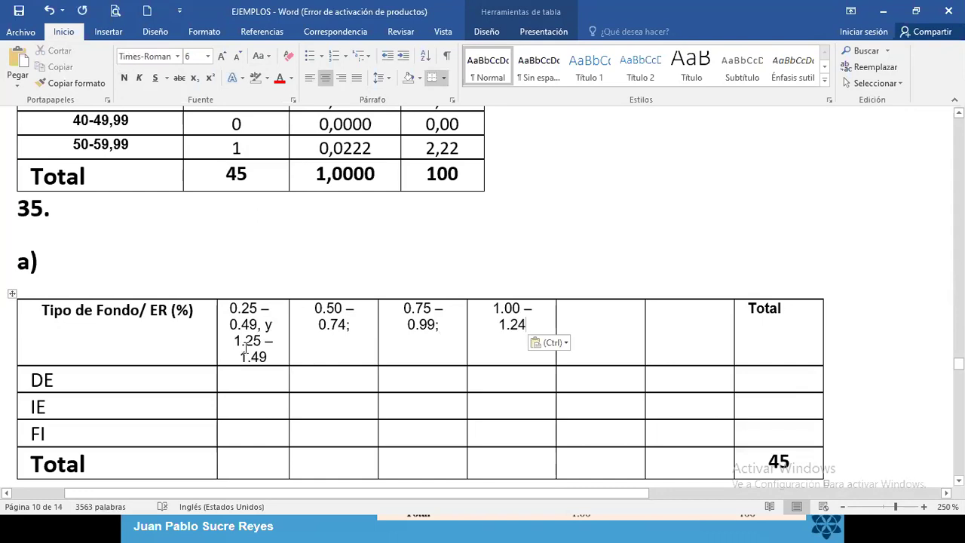
# Move the class 1.25 – 1.49 from the first class heading into the fifth class column's header cell
pyautogui.moveTo(237, 340); pyautogui.dragTo(269, 357)
pyautogui.hotkey('ctrl', 'c')
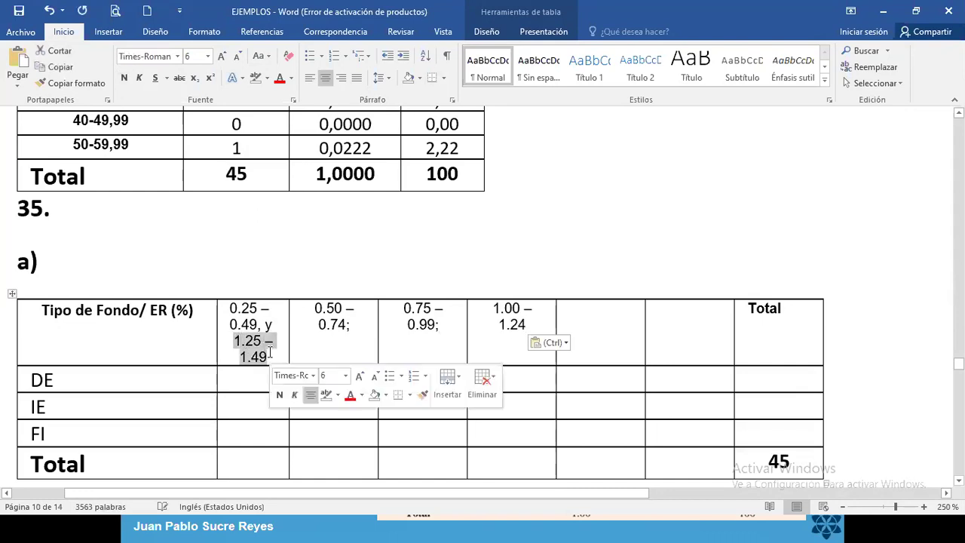
pyautogui.press('Delete')
pyautogui.click(581, 327)
pyautogui.hotkey('ctrl', 'v')
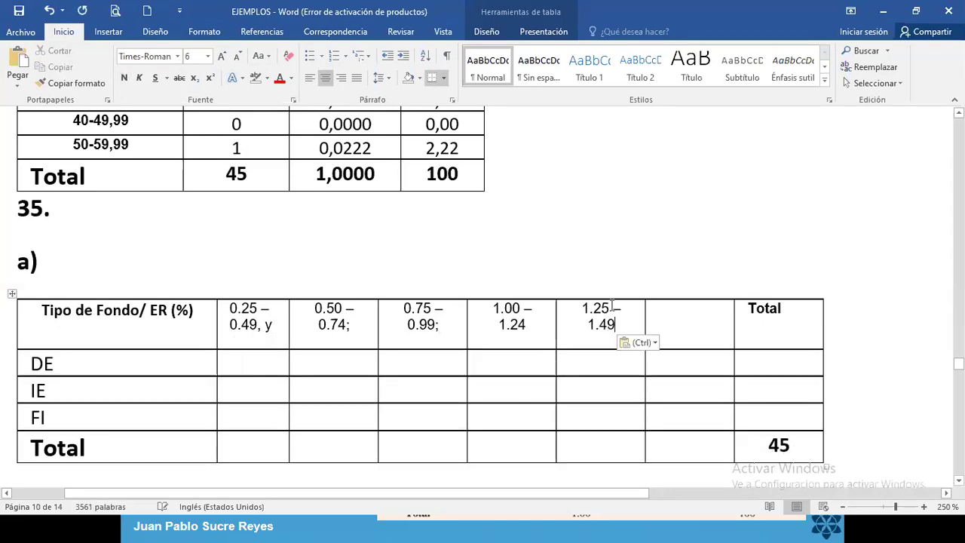
# Delete the empty column between the 1.25 – 1.49 and Total columns of the exercise 35 a) table
pyautogui.rightClick(673, 298)
pyautogui.click(667, 295)
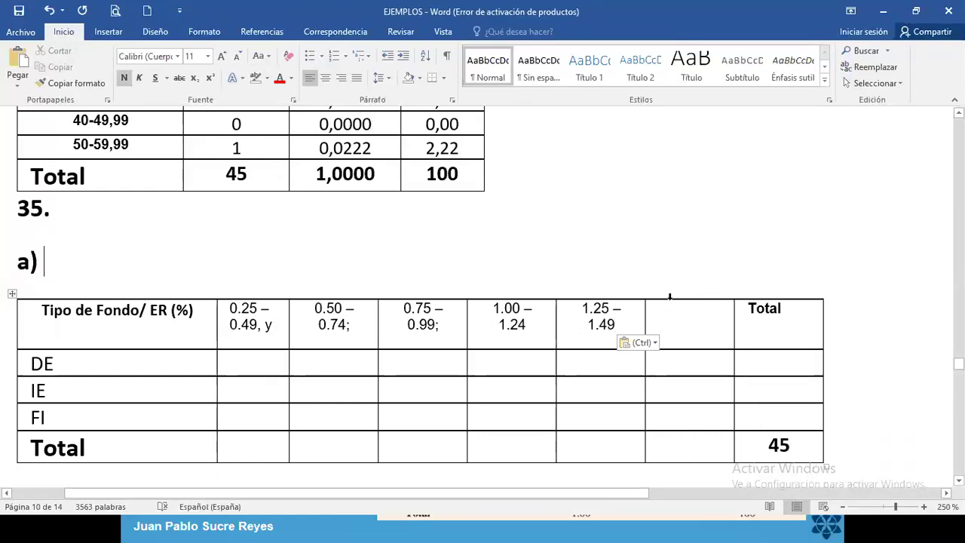
pyautogui.rightClick(670, 296)
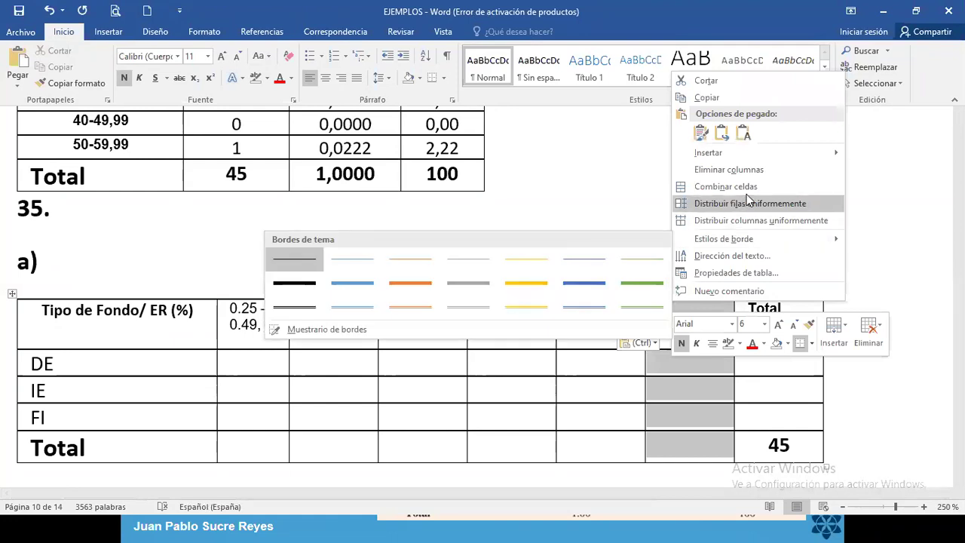
pyautogui.click(728, 169)
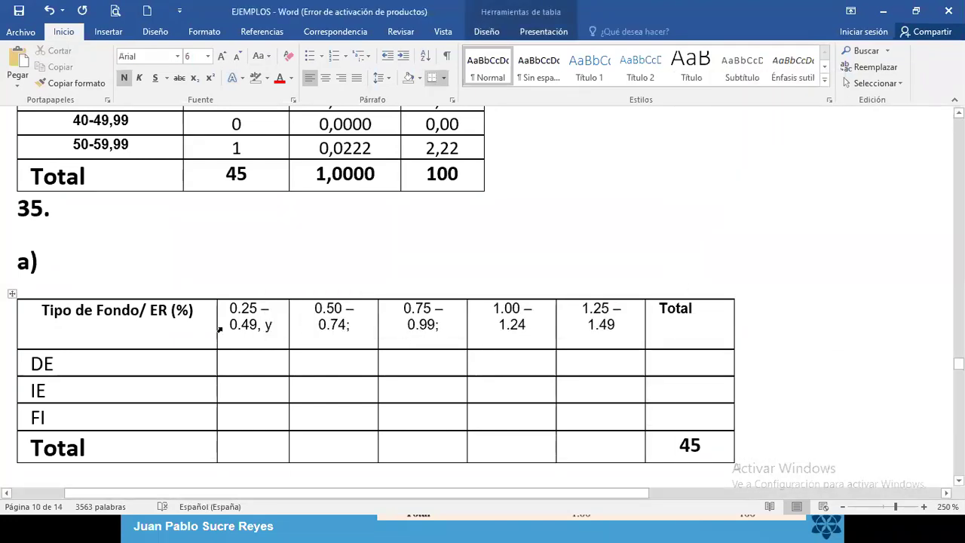
# Remove the leftover ", y" after 0.25 – 0.49 in the first class heading
pyautogui.click(271, 325)
pyautogui.press('BackSpace')
pyautogui.press('BackSpace')
pyautogui.press('BackSpace')
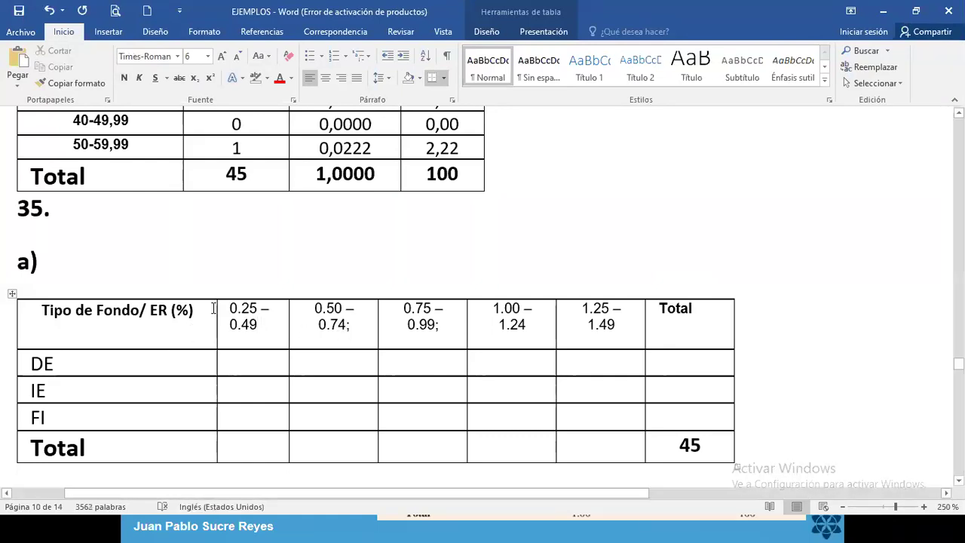
# Fill in the DE row with the counts 2, 3, 5, 10 and 7 and the total 27
pyautogui.click(250, 356)
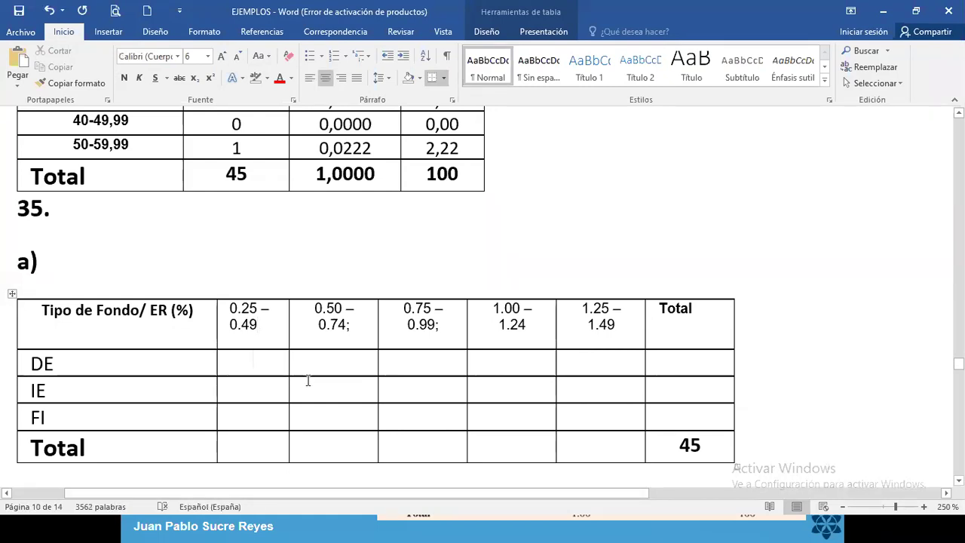
pyautogui.write('2')
pyautogui.press('Tab')
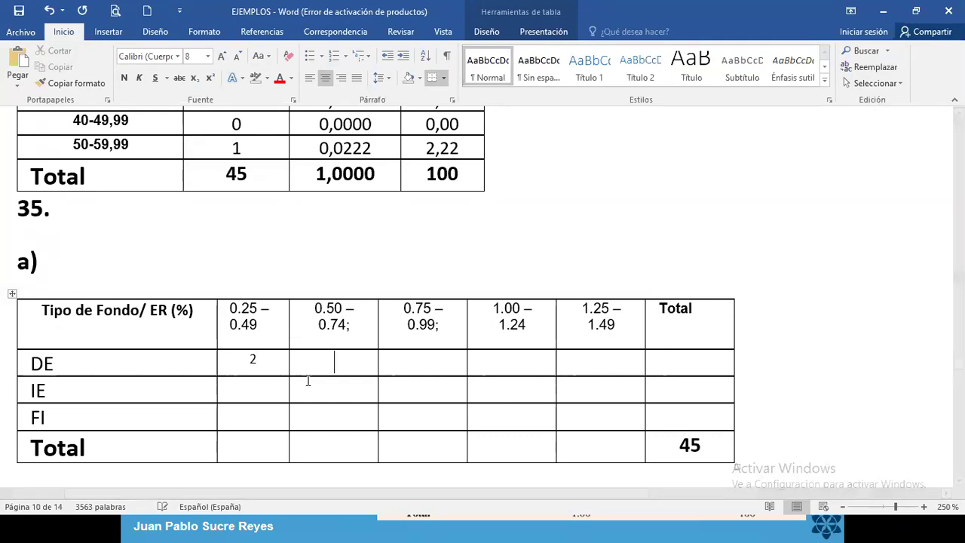
pyautogui.write('3')
pyautogui.press('Tab')
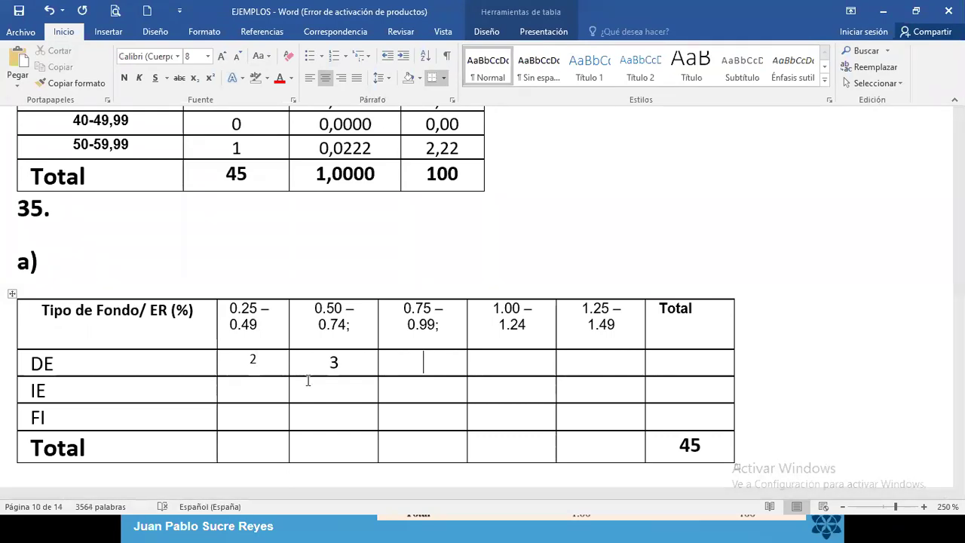
pyautogui.write('5')
pyautogui.press('Tab')
pyautogui.write('10')
pyautogui.press('Tab')
pyautogui.write('7')
pyautogui.press('Tab')
pyautogui.write('27')
# Fill in the IE row with the counts 0, 1, 2, 4 and 1 and the total 8
pyautogui.press('Down')
pyautogui.press('Left')
pyautogui.press('Left')
pyautogui.press('Left')
pyautogui.press('Left')
pyautogui.press('Left')
pyautogui.press('Left')
pyautogui.press('Left')
pyautogui.press('Left')
pyautogui.press('Right')
pyautogui.press('Right')
pyautogui.press('Right')
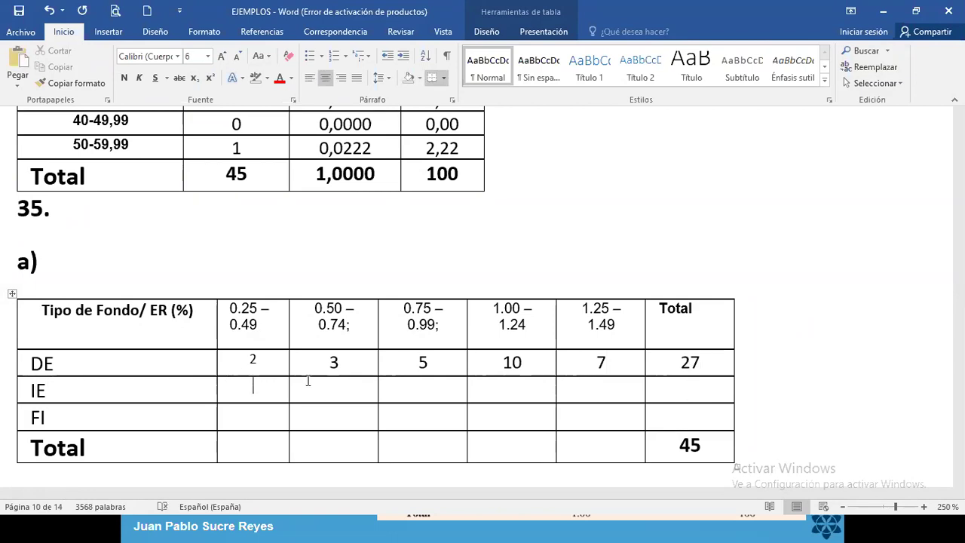
pyautogui.write('0')
pyautogui.click(307, 381)
pyautogui.write('1')
pyautogui.press('Tab')
pyautogui.write('2')
pyautogui.press('Tab')
pyautogui.write('4')
pyautogui.press('Tab')
pyautogui.write('1')
pyautogui.press('Tab')
pyautogui.write('8')
# Fill in the FI row with the counts 6, 3, 0, 0 and 1 and the total 10
pyautogui.press('Down')
pyautogui.press('Left')
pyautogui.press('Left')
pyautogui.press('Left')
pyautogui.press('Left')
pyautogui.press('Left')
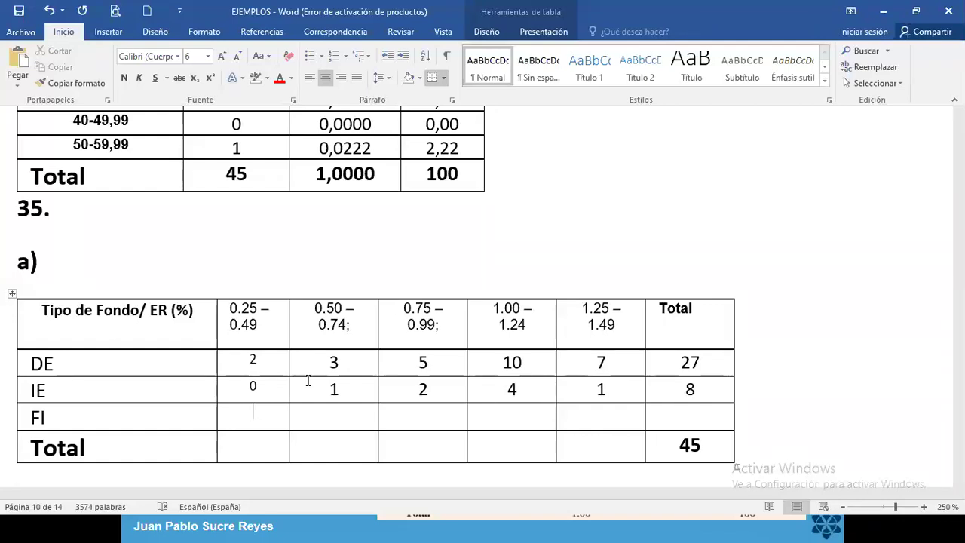
pyautogui.write('6')
pyautogui.press('Tab')
pyautogui.write('3')
pyautogui.write('0')
pyautogui.press('Tab')
pyautogui.write('0')
pyautogui.press('Tab')
pyautogui.write('1')
pyautogui.press('Tab')
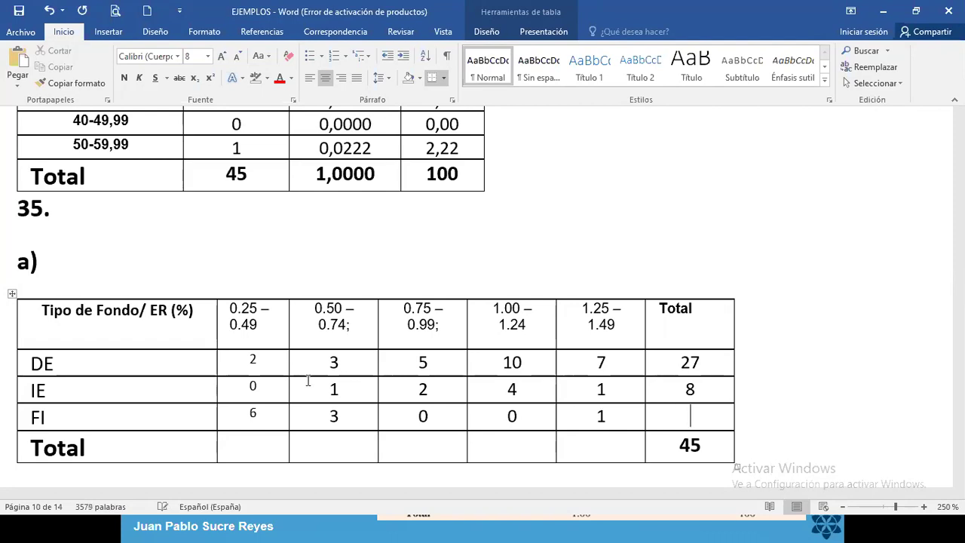
pyautogui.write('10')
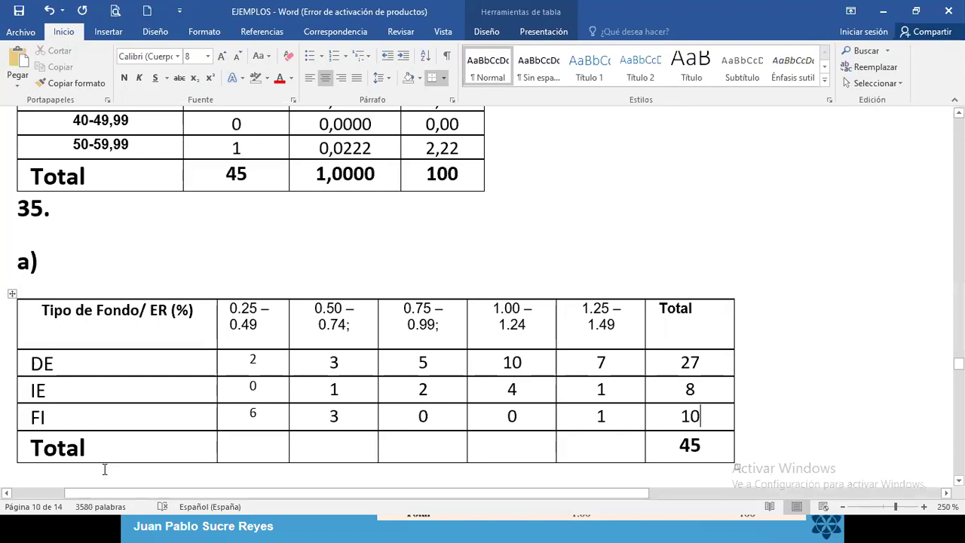
# Enter the column totals 8, 7, 7, 14 and 9 in the Total row
pyautogui.press('Tab')
pyautogui.press('Tab')
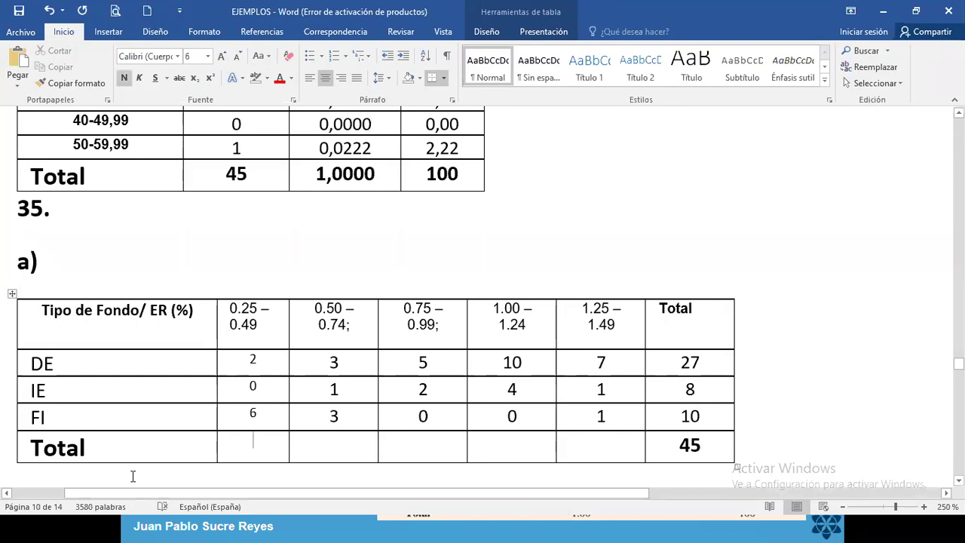
pyautogui.write('8')
pyautogui.press('Tab')
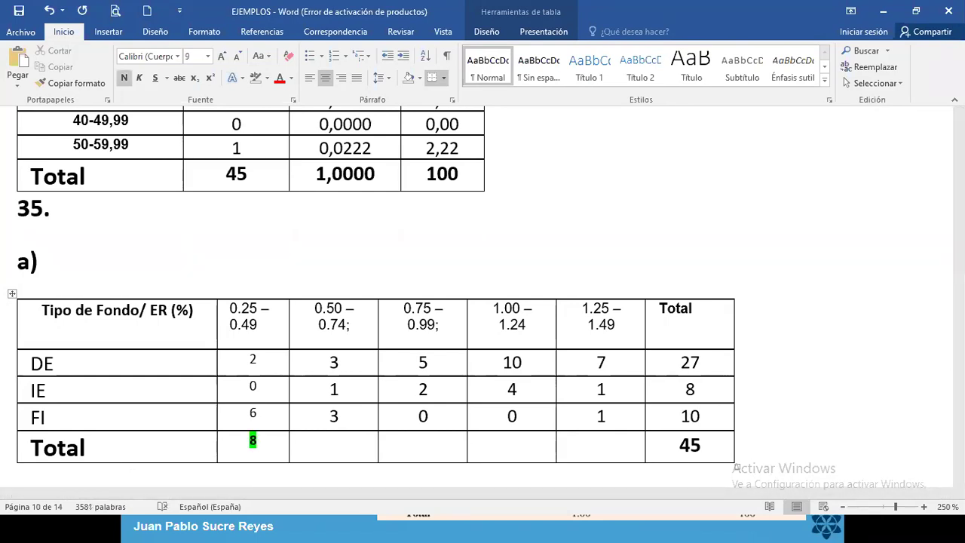
pyautogui.write('7')
pyautogui.press('Tab')
pyautogui.write('714')
pyautogui.press('Tab')
pyautogui.write('9')
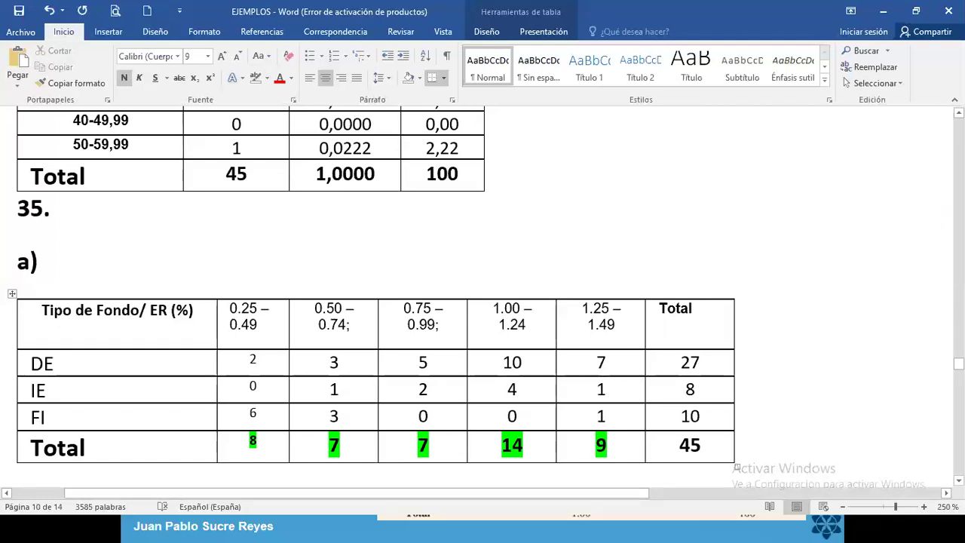
# Set the font size of the counts and total in the 0.25 – 0.49 column to 8
pyautogui.click(256, 412)
pyautogui.click(322, 369)
pyautogui.moveTo(250, 359); pyautogui.dragTo(255, 446)
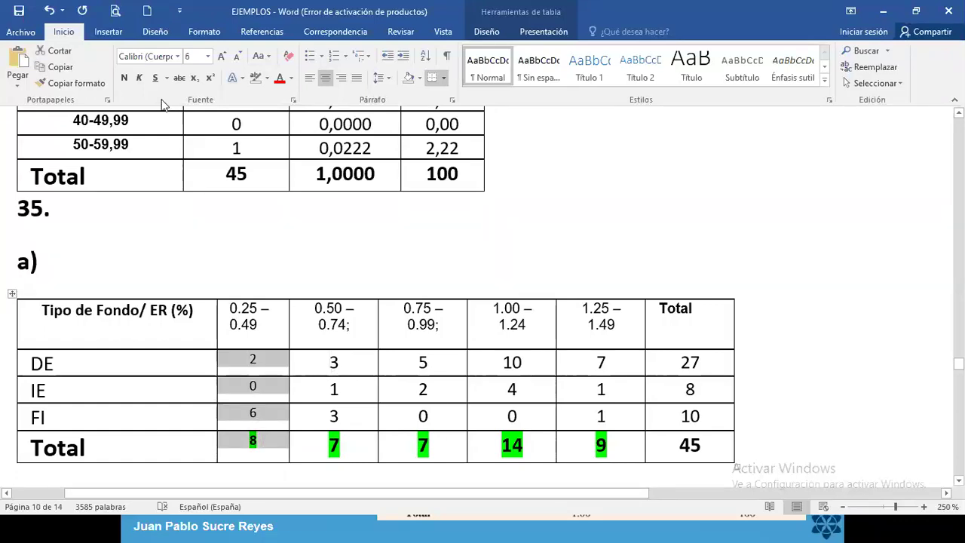
pyautogui.click(208, 56)
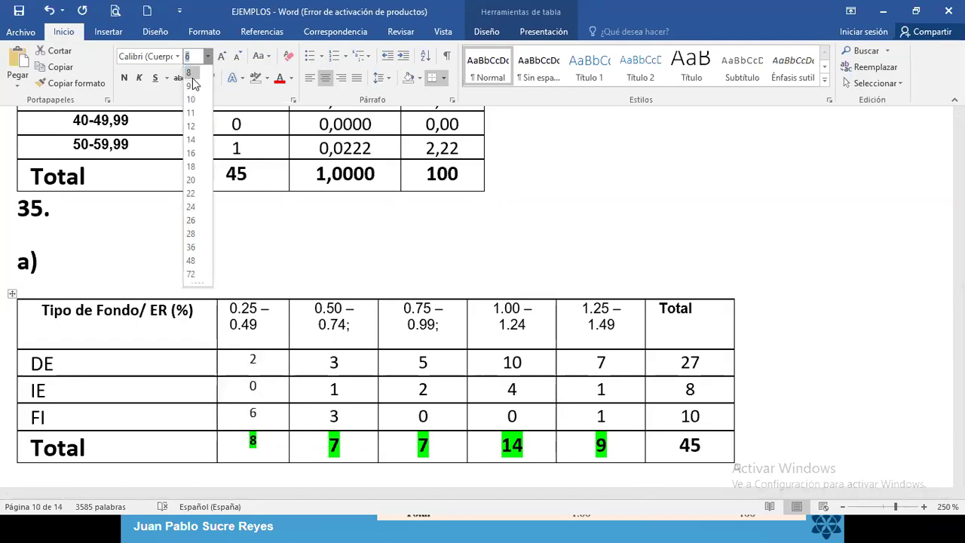
pyautogui.click(192, 74)
# Remove the green highlighting from the five class totals in the Total row
pyautogui.click(274, 445)
pyautogui.moveTo(273, 444); pyautogui.dragTo(610, 444)
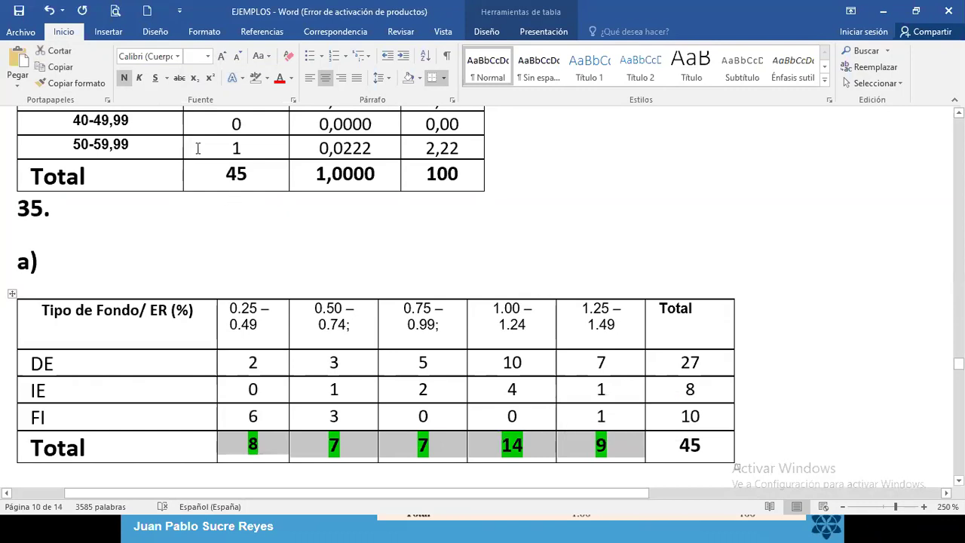
pyautogui.click(257, 77)
pyautogui.click(291, 181)
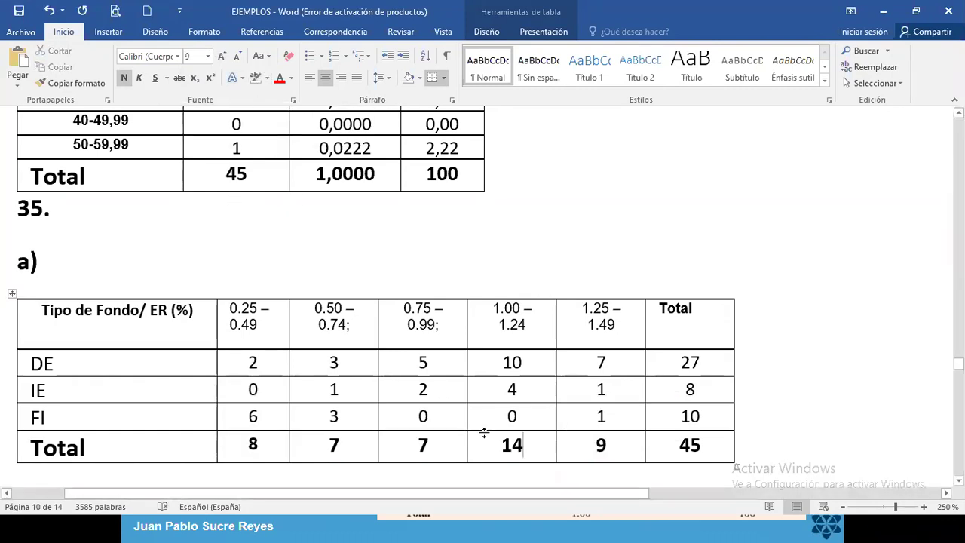
# Read parts b) and c) of exercise 35 in the textbook PDF and compare them with the finished cross-tabulation
pyautogui.scroll(-2, 483, 432)
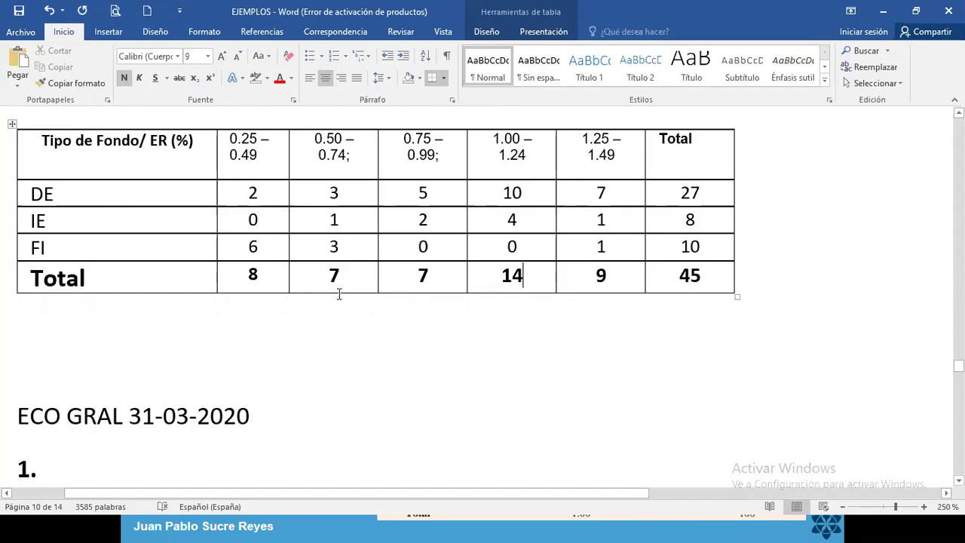
pyautogui.hotkey('alt', 'Tab')
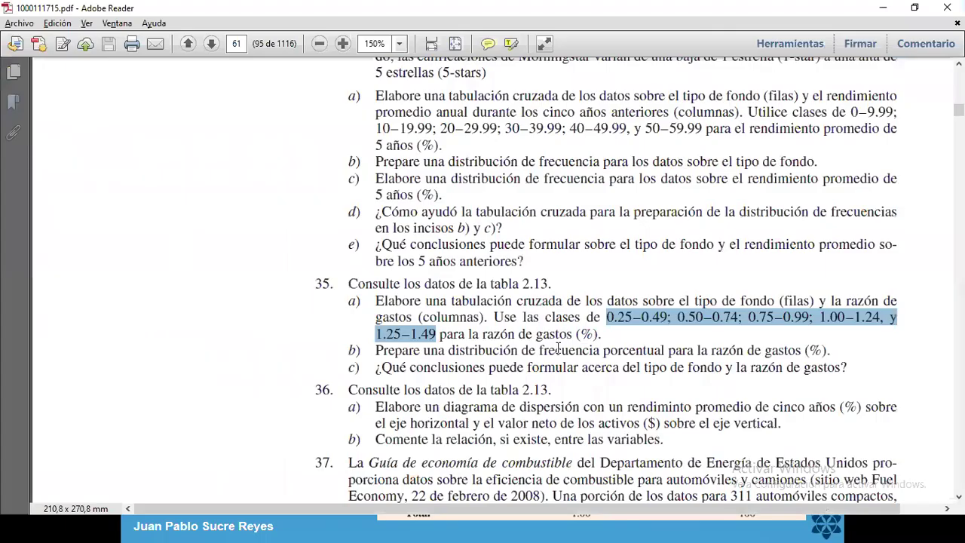
pyautogui.hotkey('alt', 'Tab')
pyautogui.scroll(3, 487, 311)
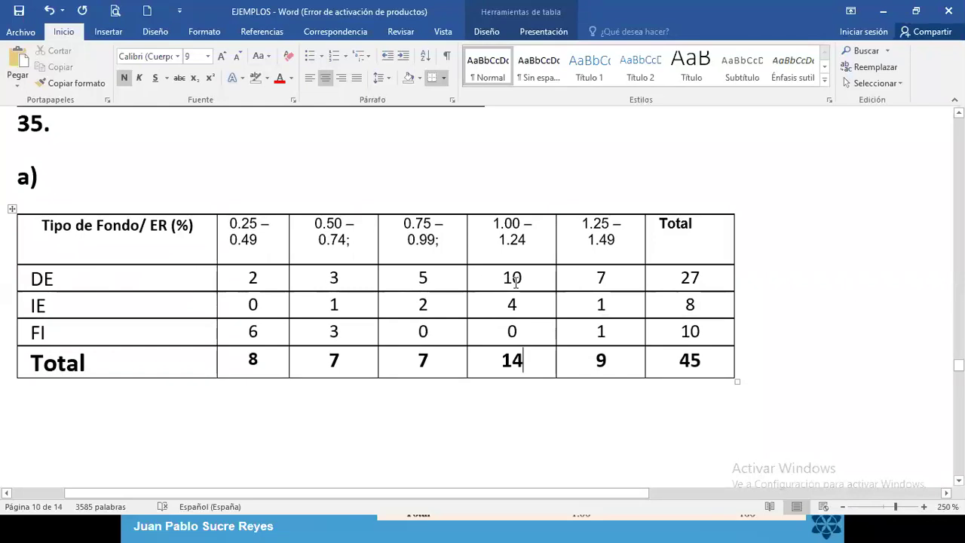
pyautogui.moveTo(523, 278); pyautogui.dragTo(498, 277)
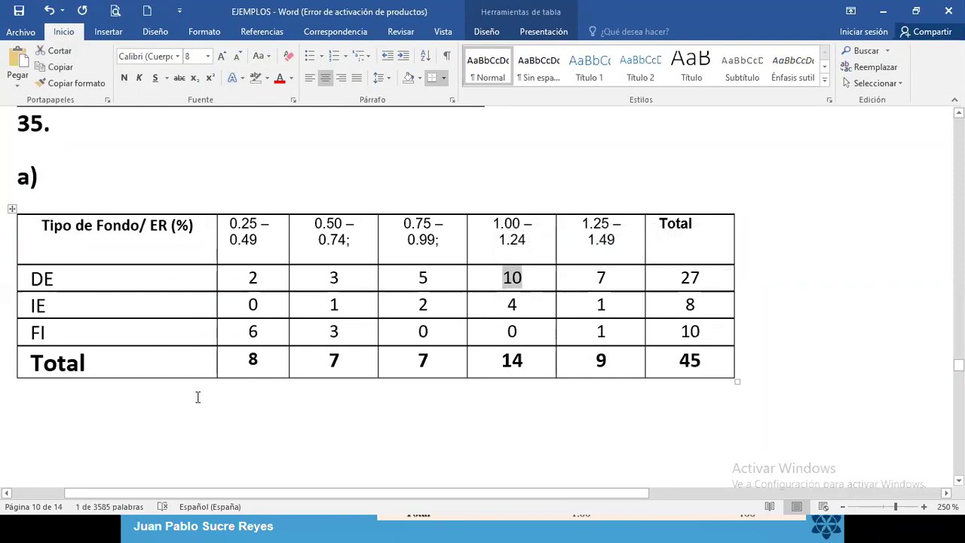
pyautogui.hotkey('alt', 'Tab')
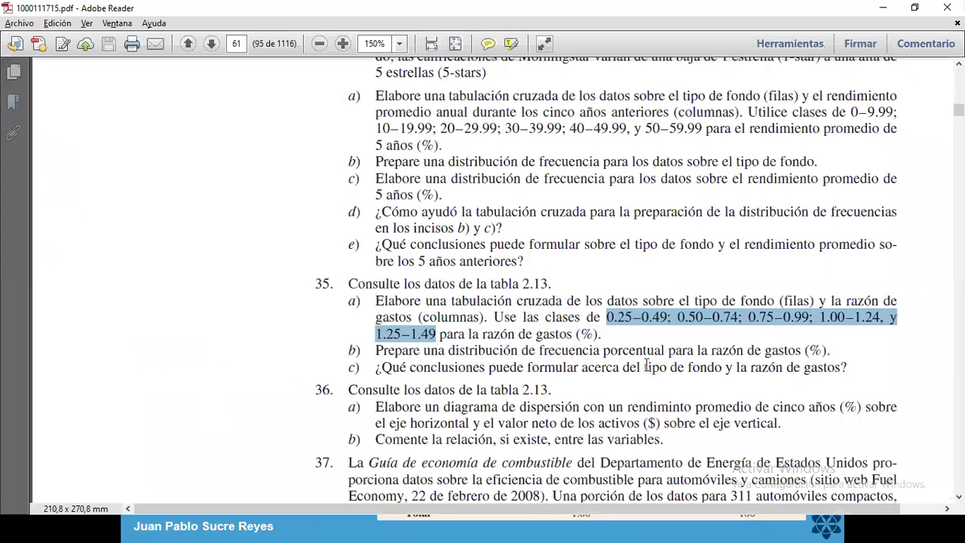
pyautogui.hotkey('alt', 'Tab')
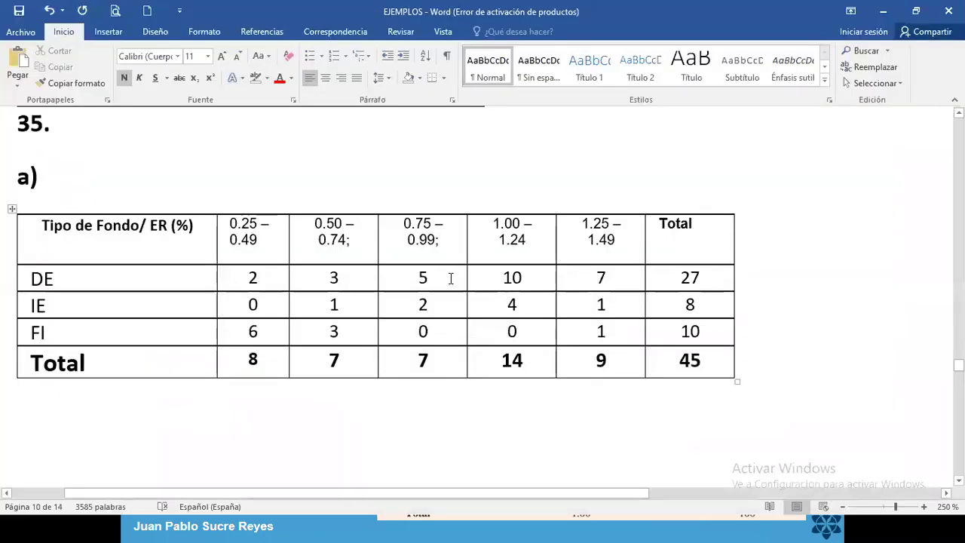
# Copy exercise 34 c)'s frequency table and paste it below exercise 35 a)'s cross-tabulation
pyautogui.scroll(3, 526, 280)
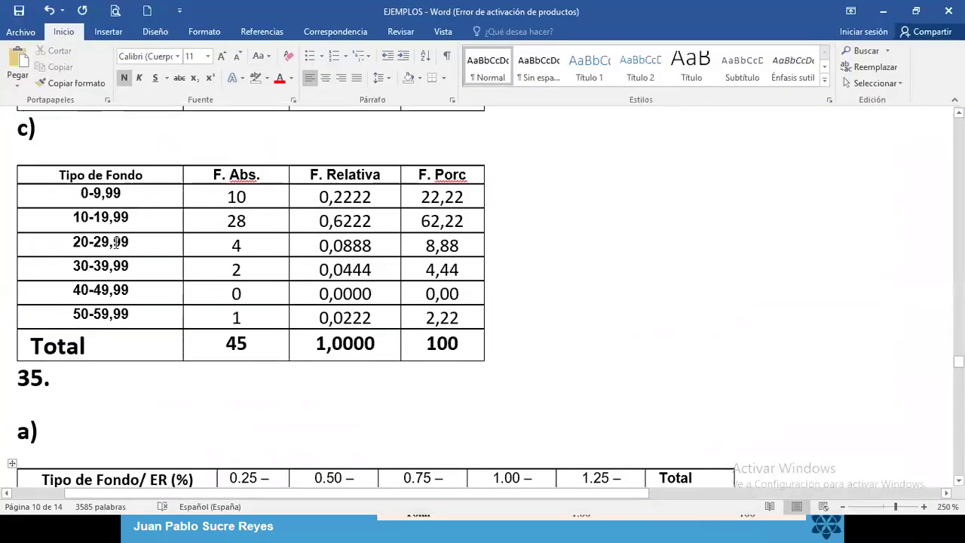
pyautogui.click(11, 163)
pyautogui.hotkey('ctrl', 'c')
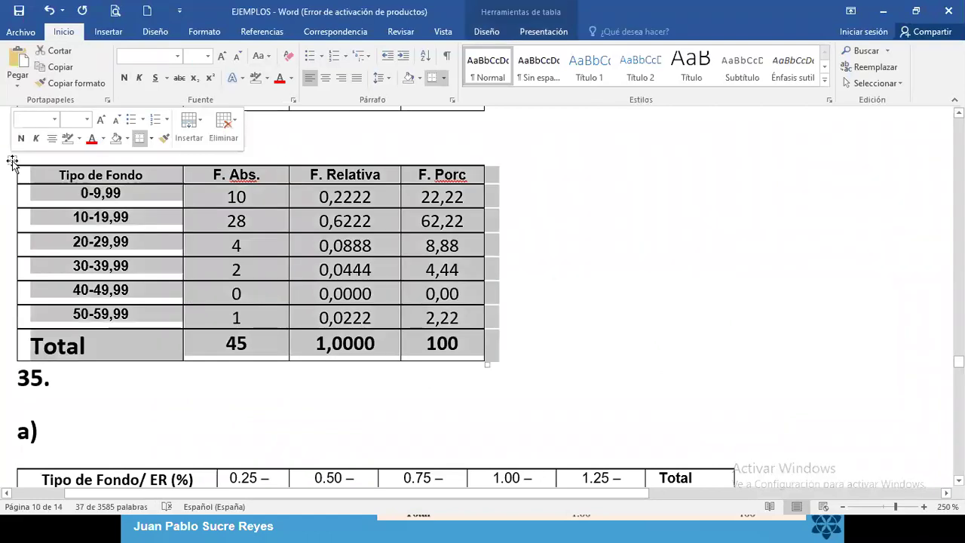
pyautogui.scroll(-8, 18, 193)
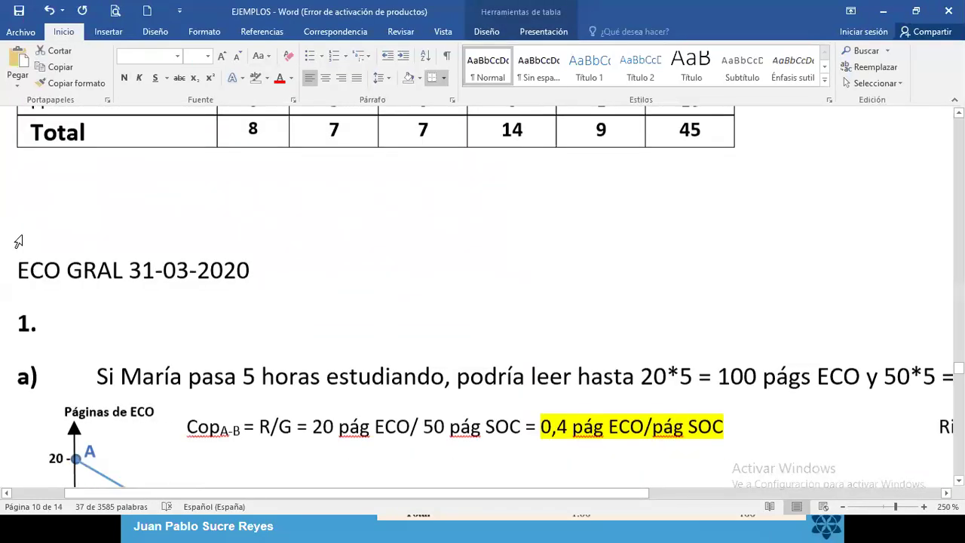
pyautogui.click(90, 154)
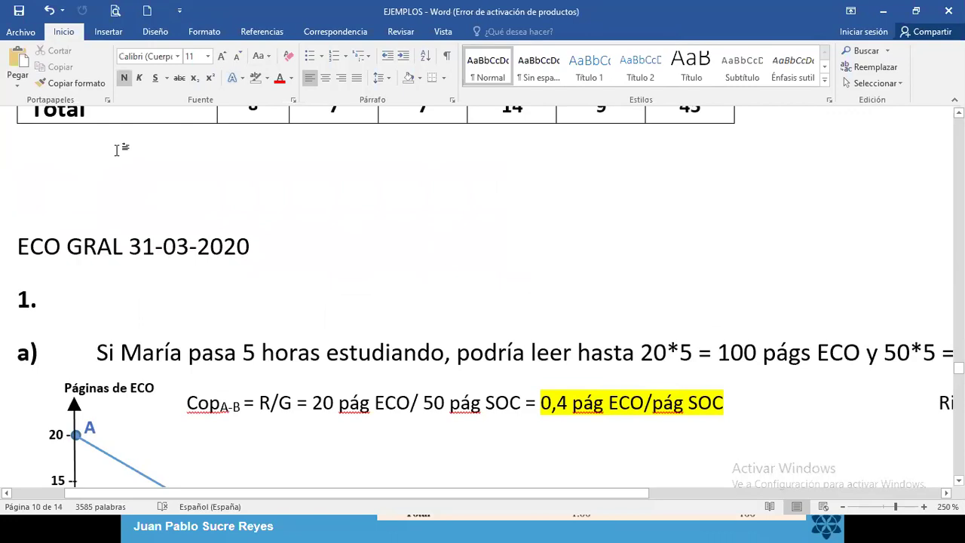
pyautogui.press('Return')
pyautogui.hotkey('ctrl', 'v')
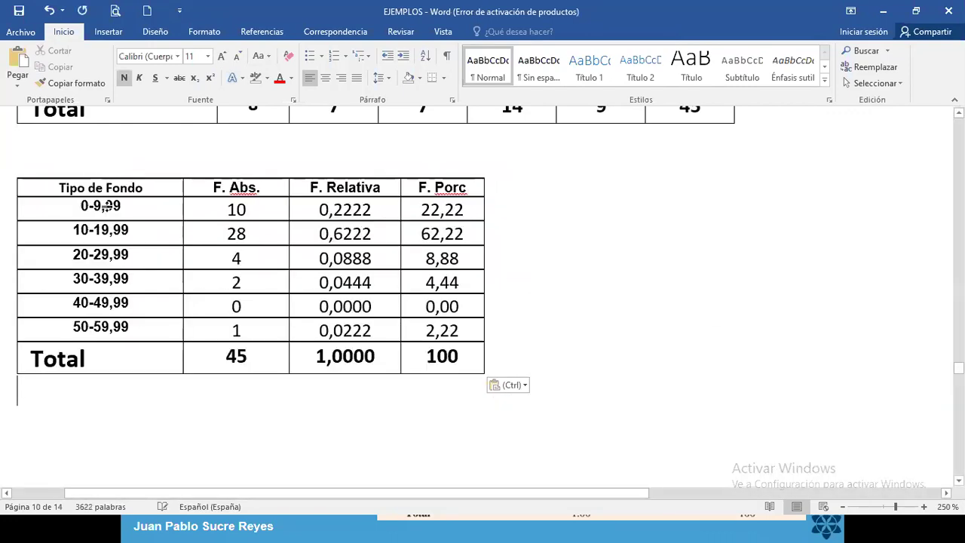
# Replace the first column's header in the pasted table with "ER (%)"
pyautogui.scroll(3, 113, 147)
pyautogui.moveTo(59, 281); pyautogui.dragTo(151, 280)
pyautogui.write('er')
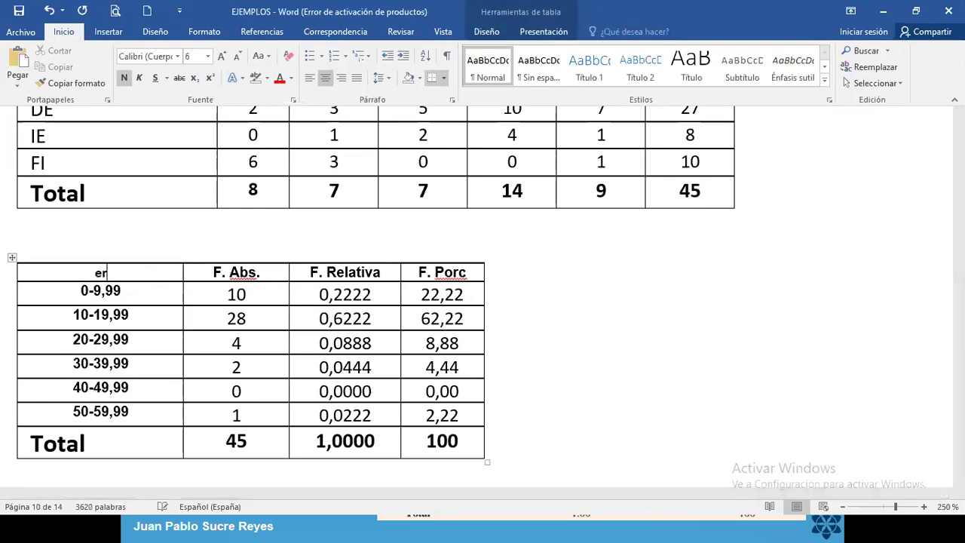
pyautogui.press('BackSpace')
pyautogui.press('BackSpace')
pyautogui.write('ER (%')
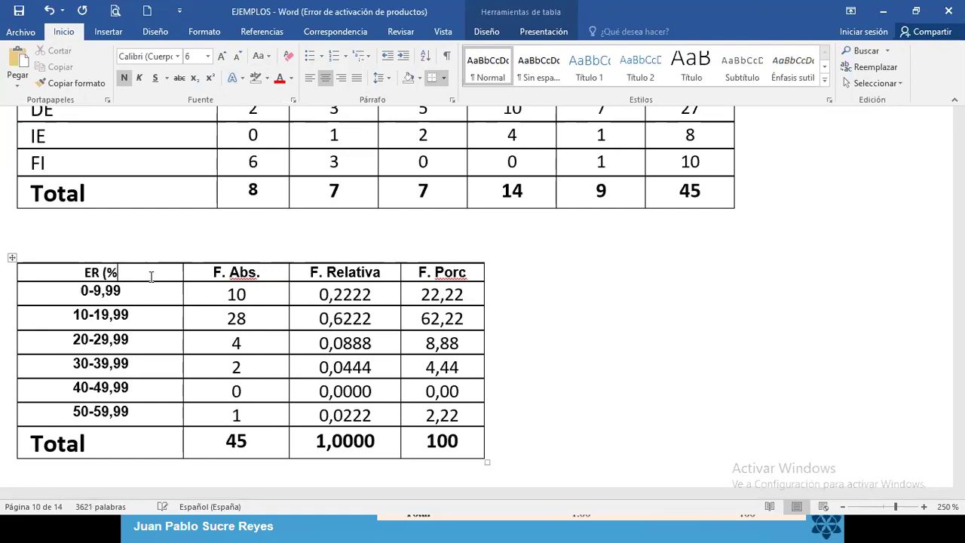
pyautogui.write('=')
pyautogui.press('BackSpace')
pyautogui.write(')')
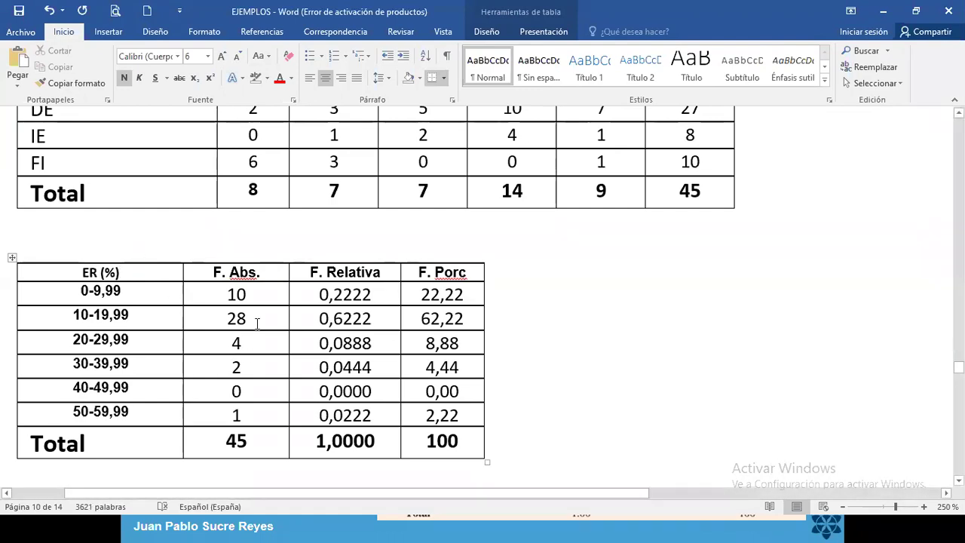
# Clear the absolute, relative and percentage frequencies of all six class rows in the ER (%) table, keeping its Total row
pyautogui.moveTo(220, 294); pyautogui.dragTo(467, 419)
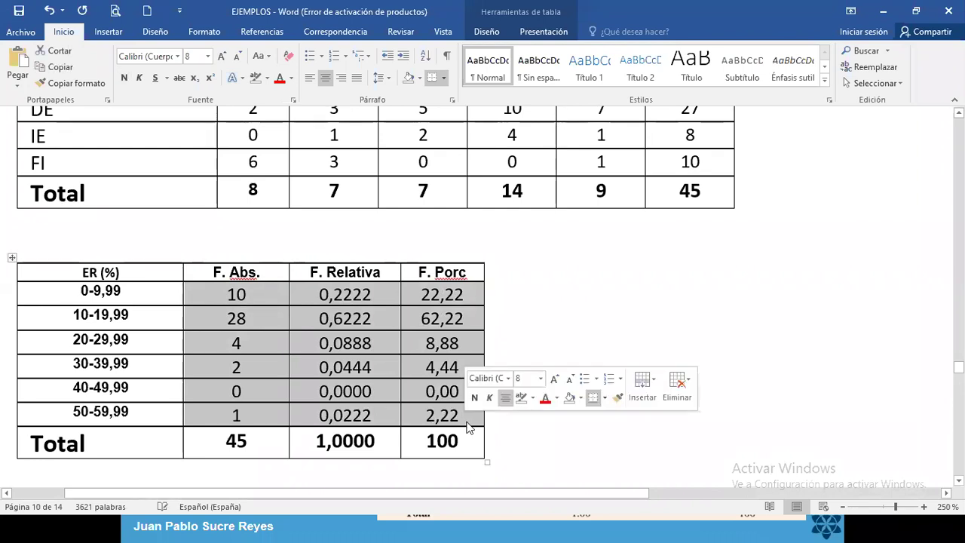
pyautogui.press('Delete')
pyautogui.scroll(3, 467, 420)
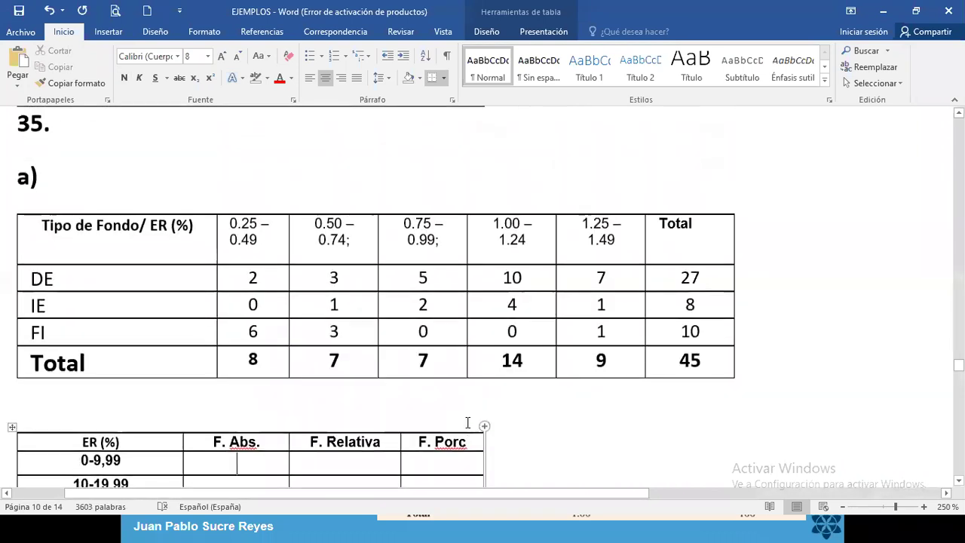
pyautogui.scroll(-1, 467, 422)
pyautogui.scroll(1, 468, 423)
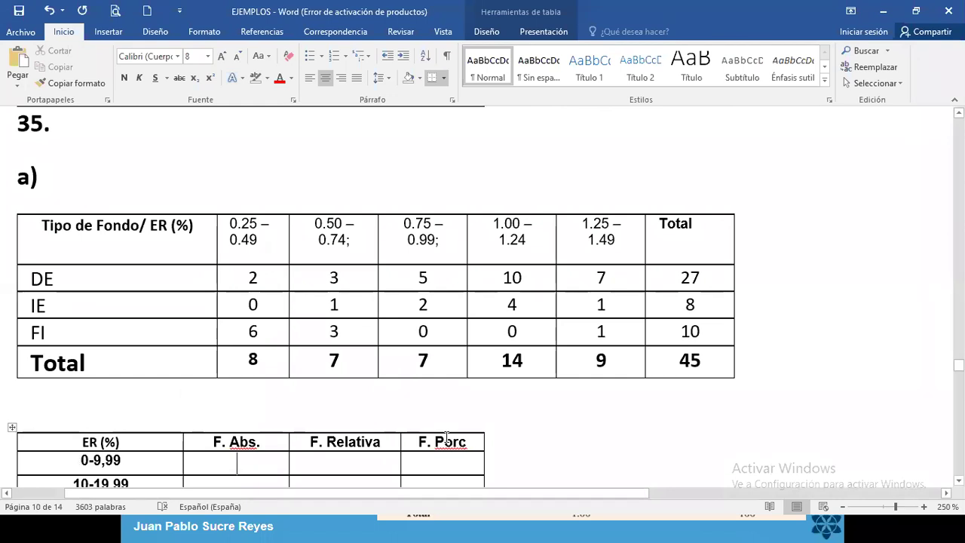
pyautogui.scroll(-3, 447, 439)
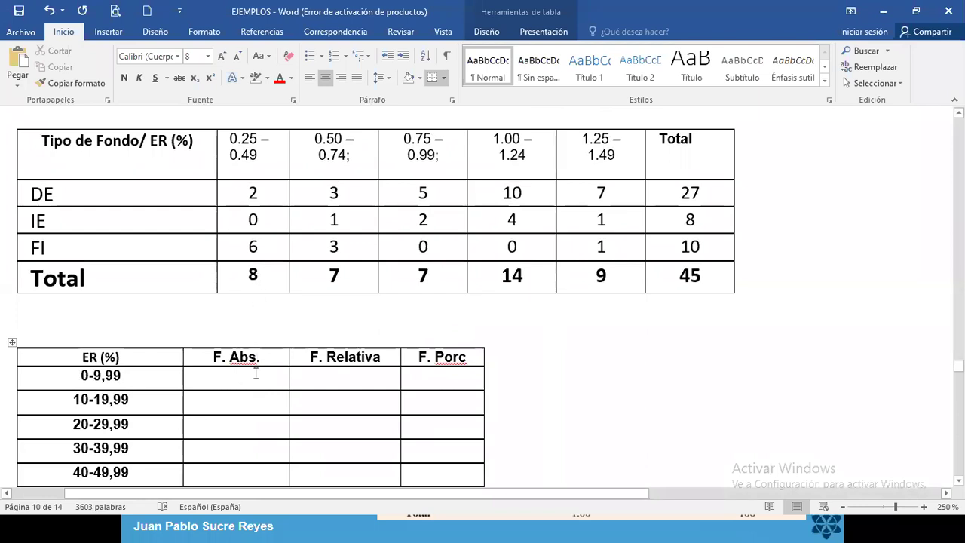
pyautogui.scroll(-3, 153, 423)
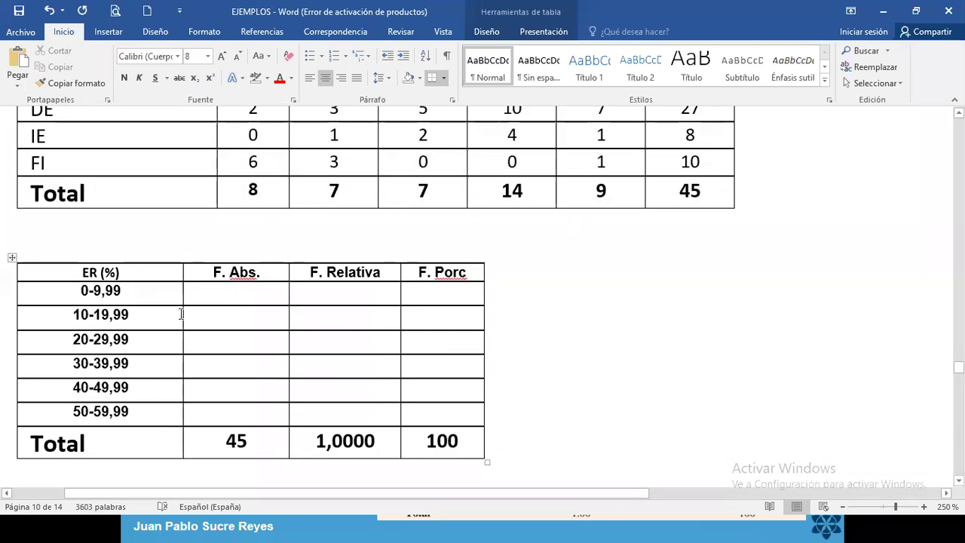
# Set the font size of the 0.25 – 0.49 column's total in the cross-tabulation to 9
pyautogui.scroll(3, 119, 314)
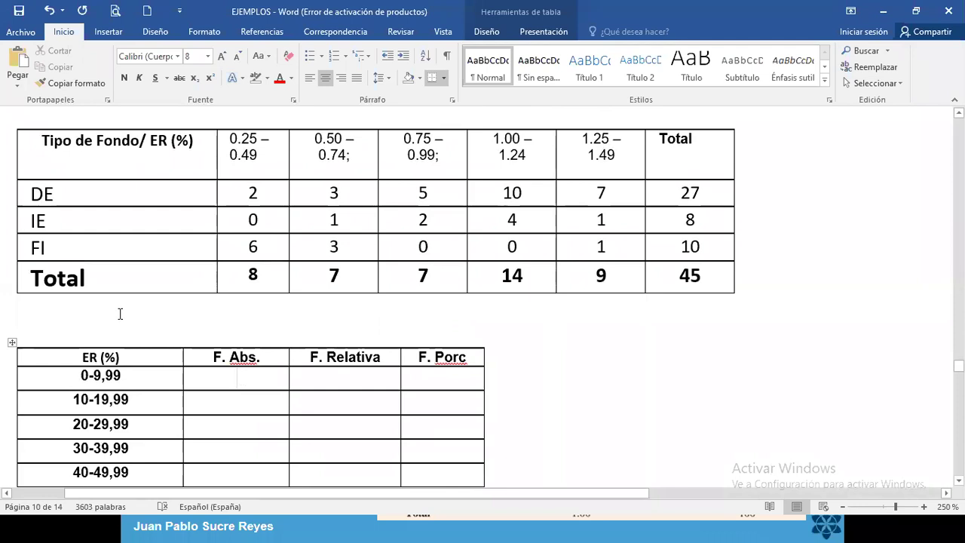
pyautogui.doubleClick(253, 276)
pyautogui.click(342, 262)
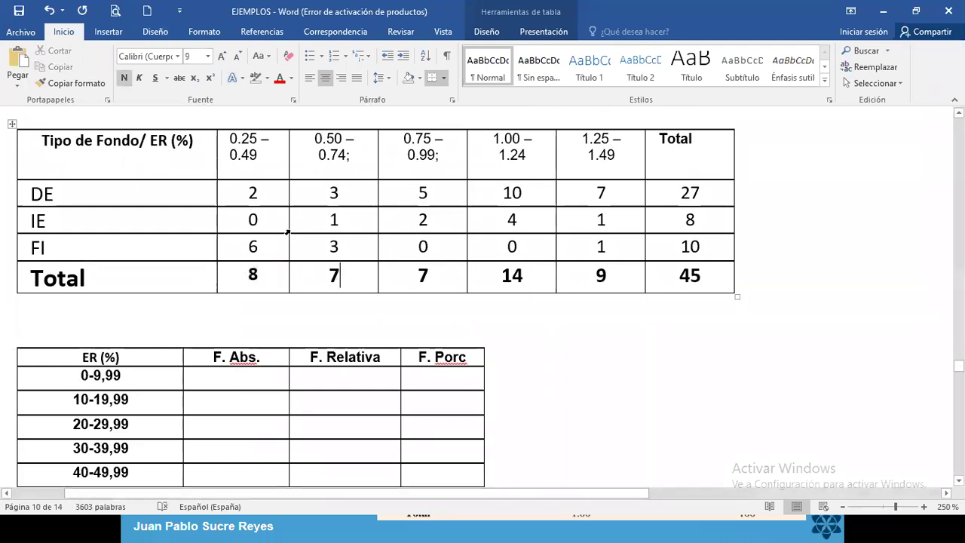
pyautogui.doubleClick(254, 275)
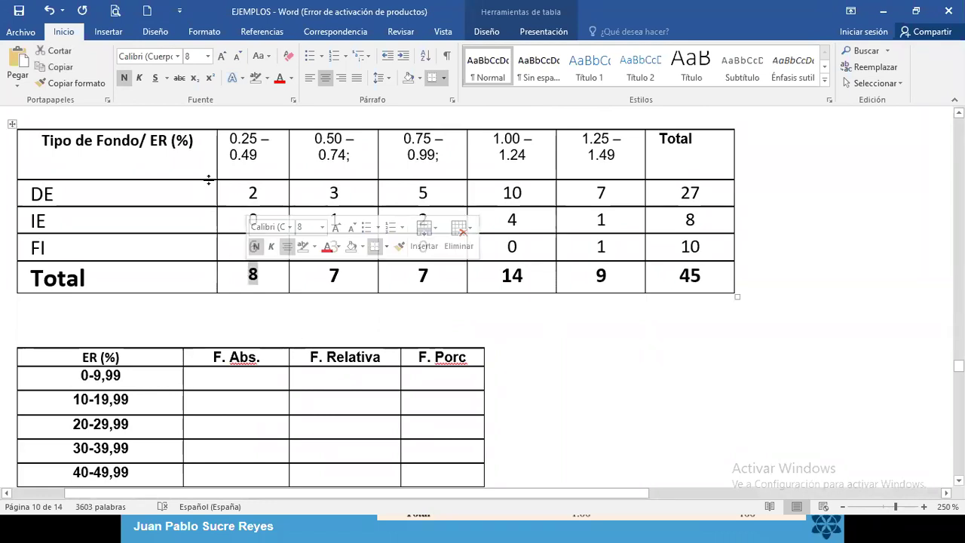
pyautogui.click(208, 57)
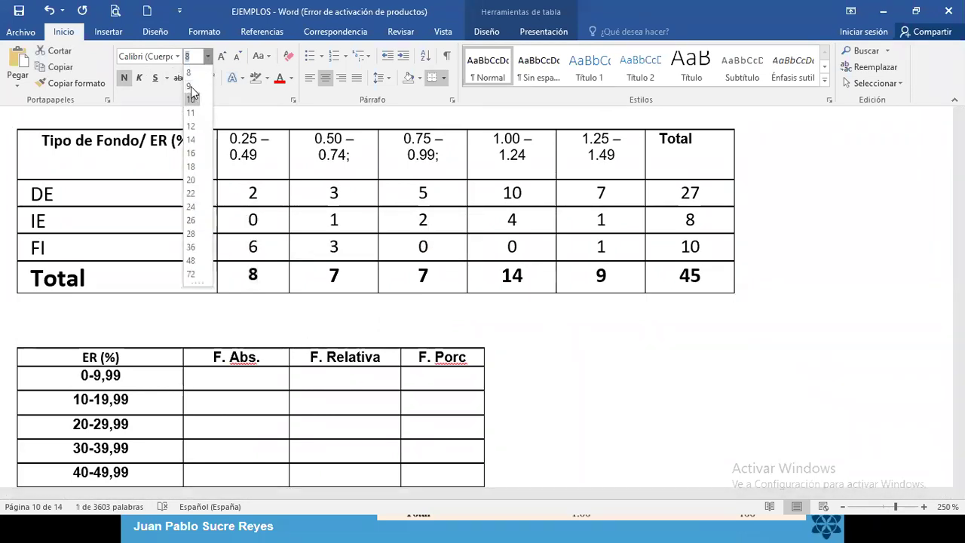
pyautogui.click(190, 85)
pyautogui.doubleClick(689, 275)
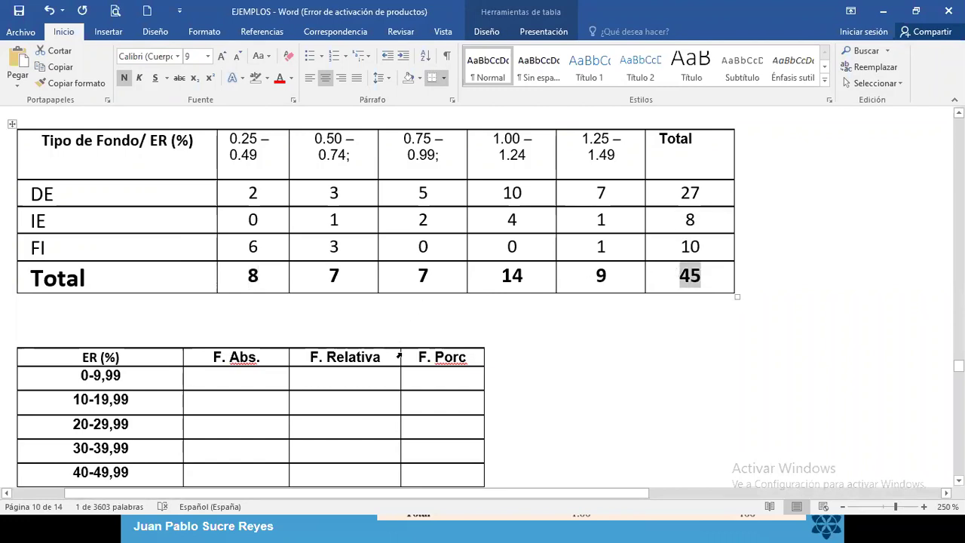
# Relabel the first class of the ER (%) table as "0,25 – 0,49"
pyautogui.scroll(-3, 400, 356)
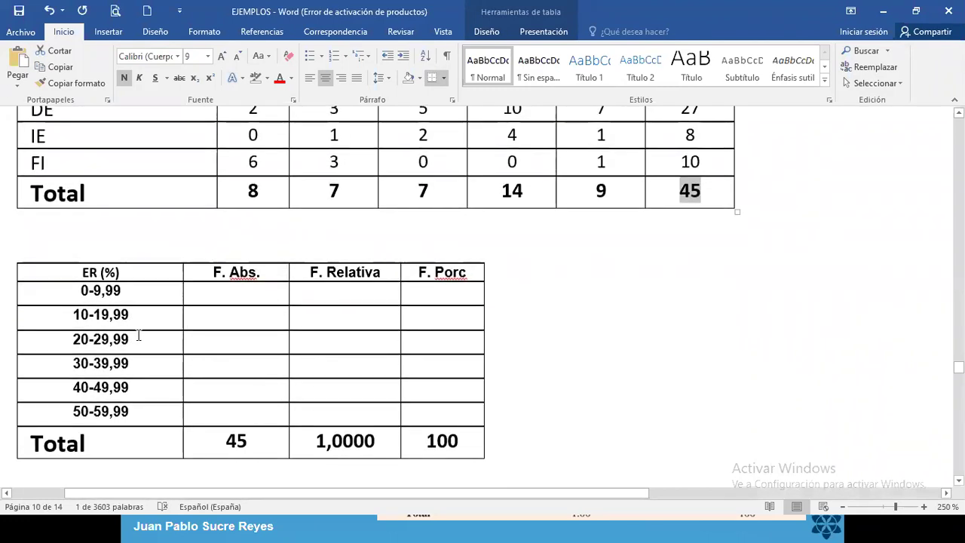
pyautogui.scroll(3, 137, 335)
pyautogui.scroll(-3, 138, 335)
pyautogui.moveTo(93, 291); pyautogui.dragTo(115, 292)
pyautogui.scroll(3, 115, 292)
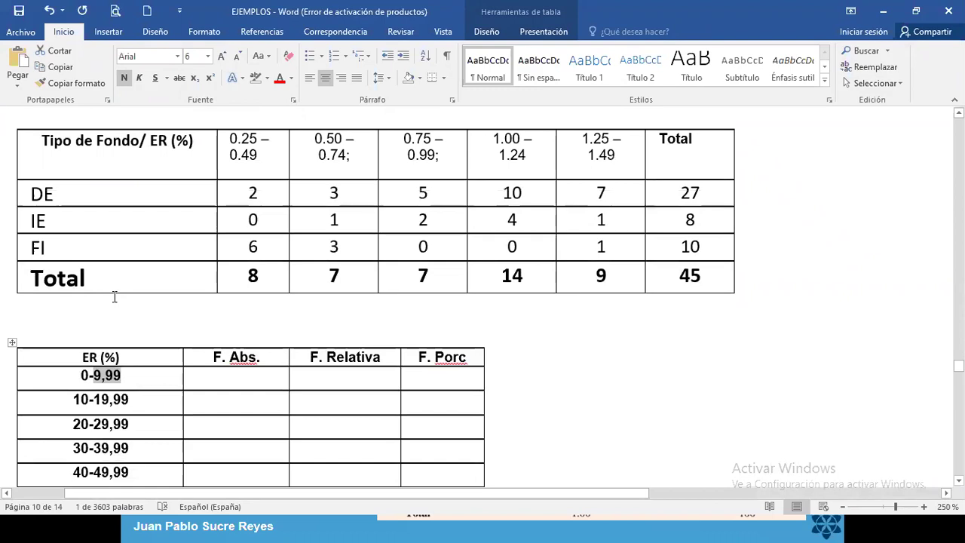
pyautogui.press('BackSpace')
pyautogui.press('BackSpace')
pyautogui.write(',25')
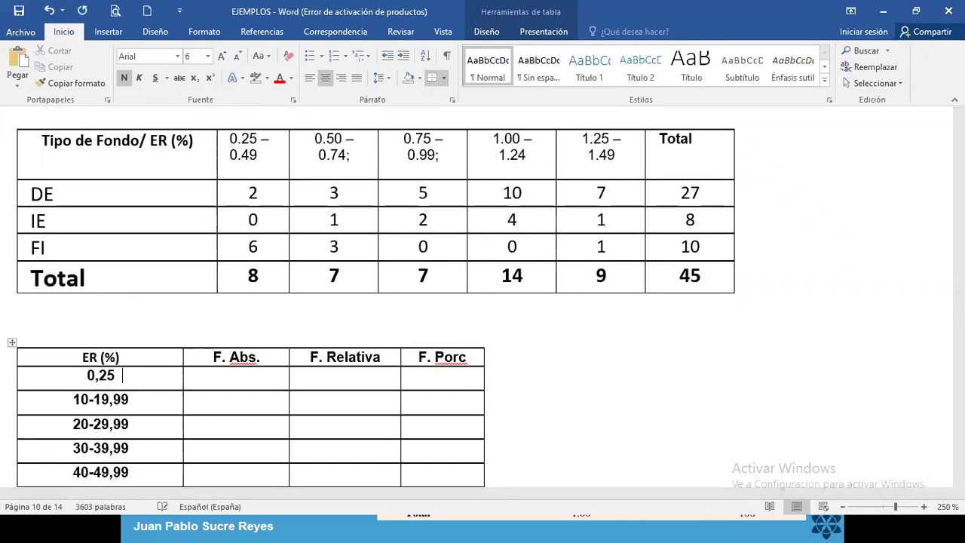
pyautogui.write(' - 0M49')
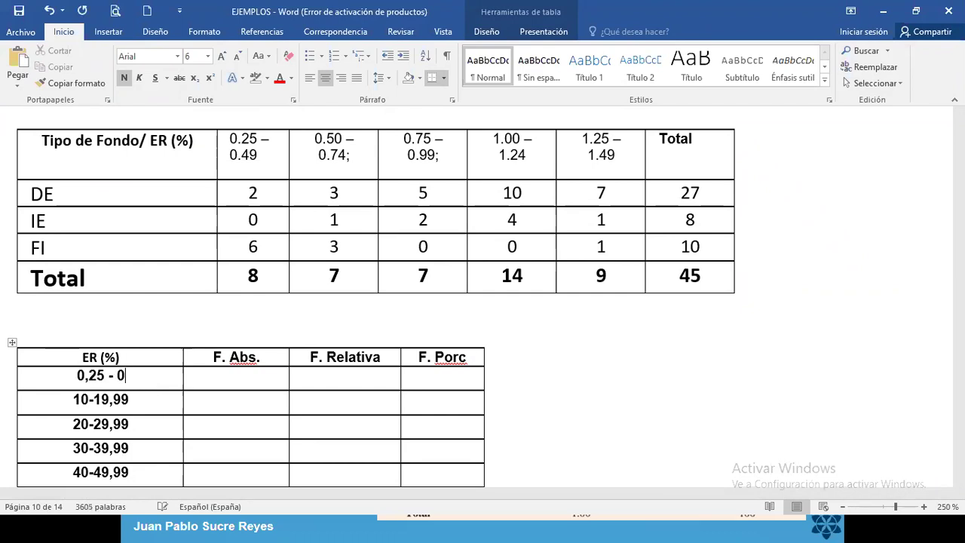
pyautogui.press('BackSpace')
pyautogui.press('BackSpace')
pyautogui.press('BackSpace')
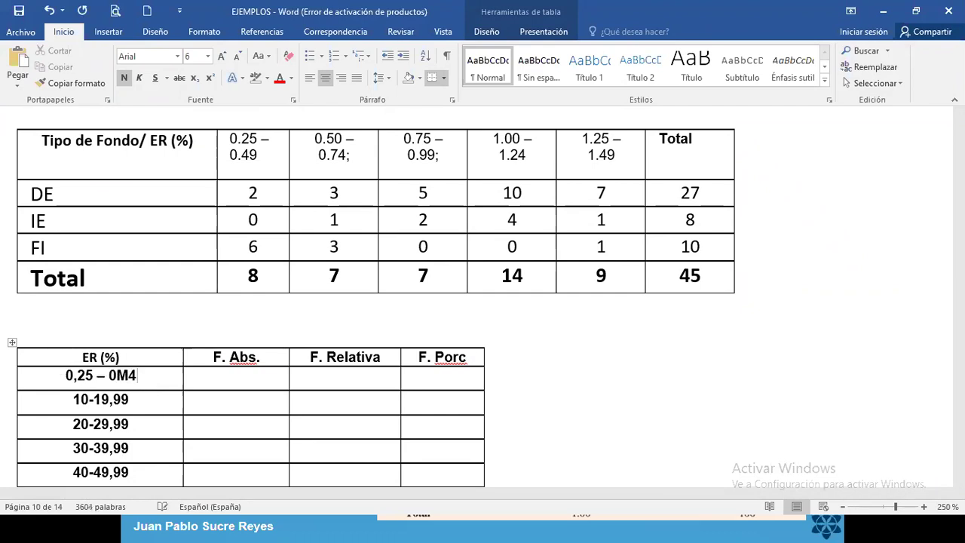
pyautogui.write(',49')
pyautogui.press('Tab')
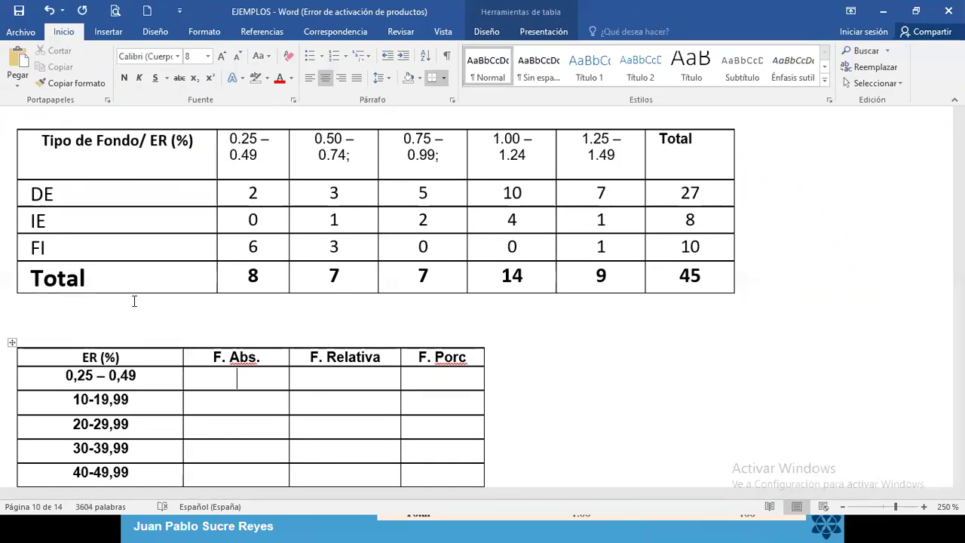
pyautogui.write('2')
pyautogui.write('8')
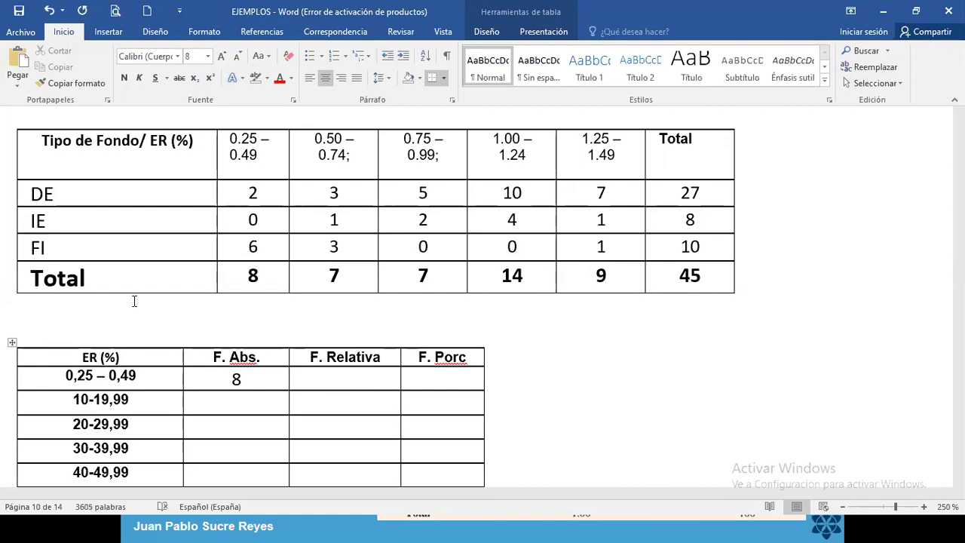
pyautogui.write('7')
pyautogui.press('Tab')
pyautogui.press('Left')
pyautogui.press('Left')
pyautogui.press('Left')
pyautogui.press('Right')
pyautogui.hotkey('shift', 'Right')
pyautogui.hotkey('shift', 'Right')
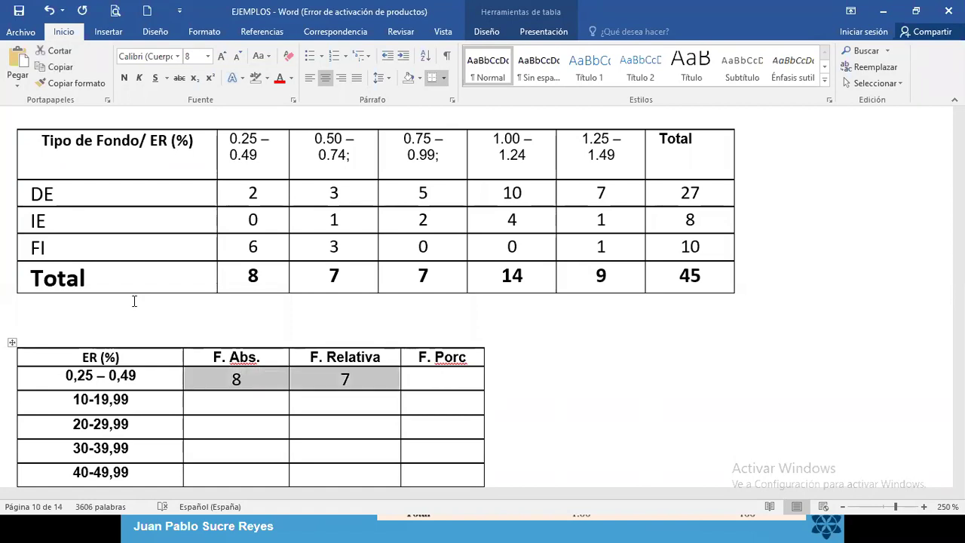
pyautogui.press('Delete')
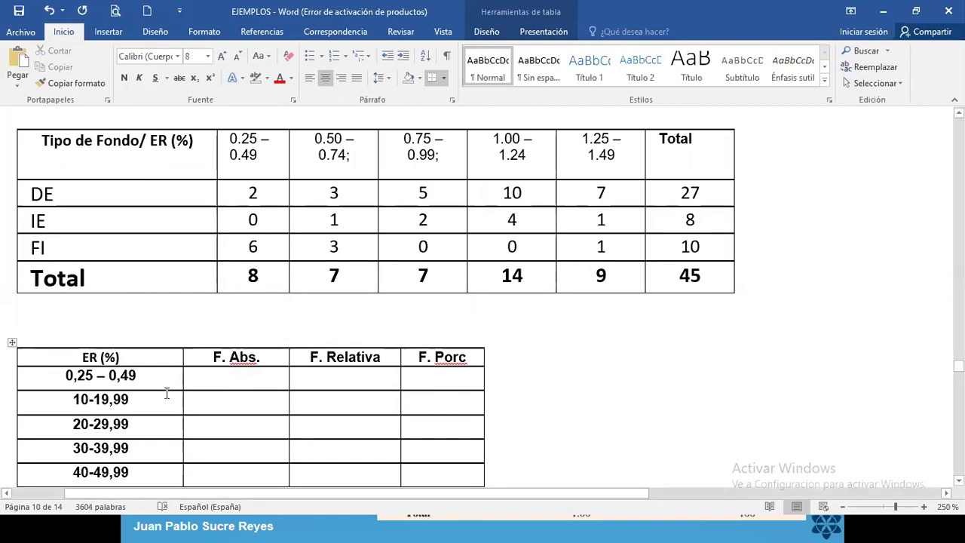
# Enter the absolute frequencies 8, 7, 7, 14 and 9 down the F. Abs. column of the ER (%) table
pyautogui.write('9')
pyautogui.press('BackSpace')
pyautogui.write('8')
pyautogui.press('Down')
pyautogui.write('7')
pyautogui.press('Down')
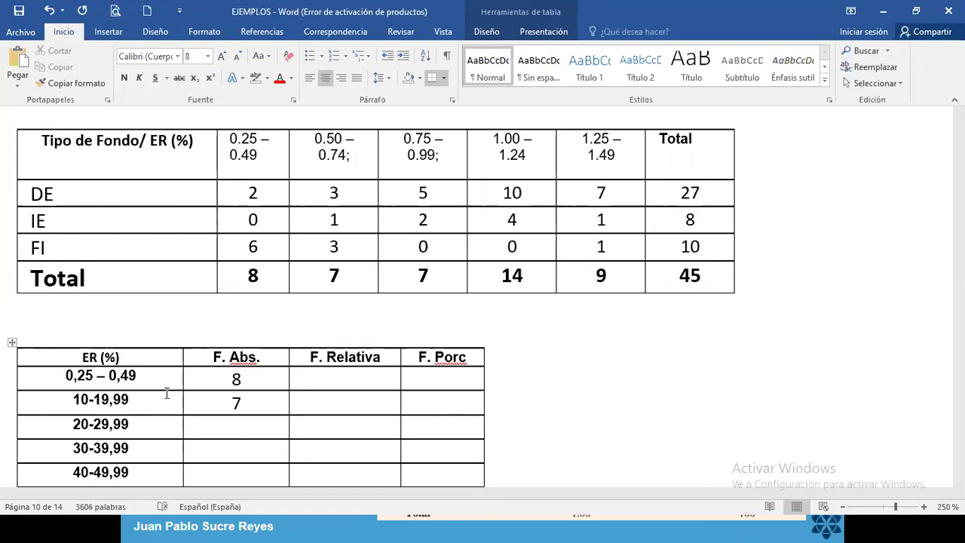
pyautogui.write('7')
pyautogui.write('14')
pyautogui.press('Down')
pyautogui.write('9')
pyautogui.press('Down')
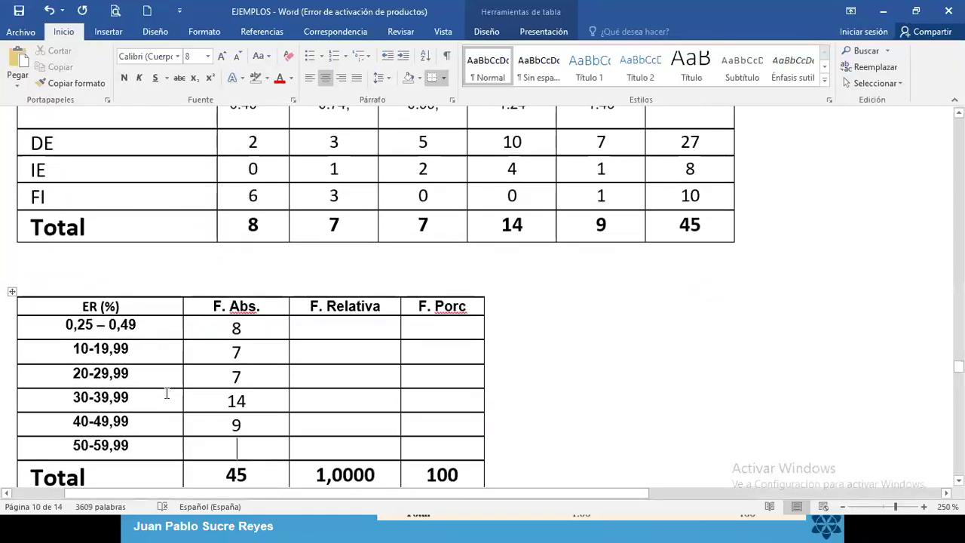
# Delete the unused 50-59,99 row from the ER (%) table
pyautogui.click(18, 452)
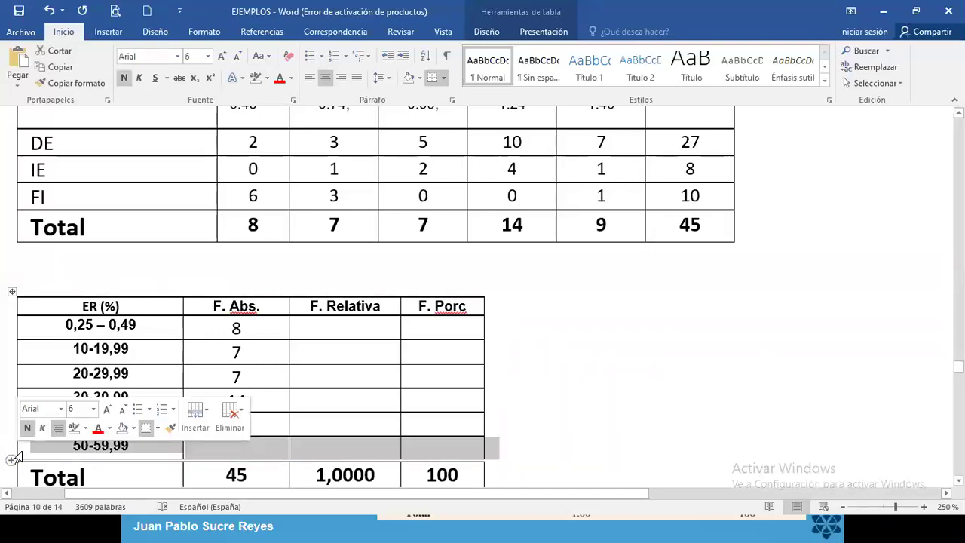
pyautogui.rightClick(42, 450)
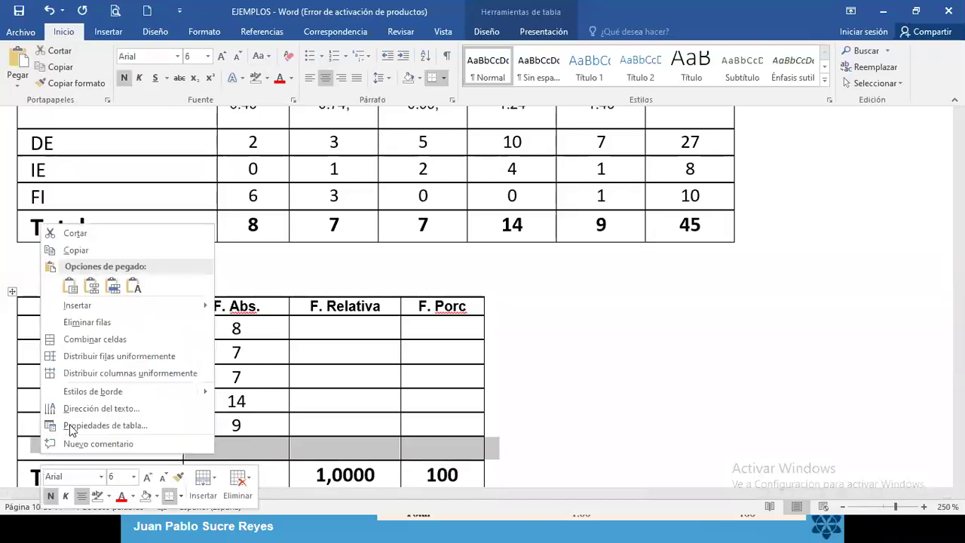
pyautogui.click(108, 324)
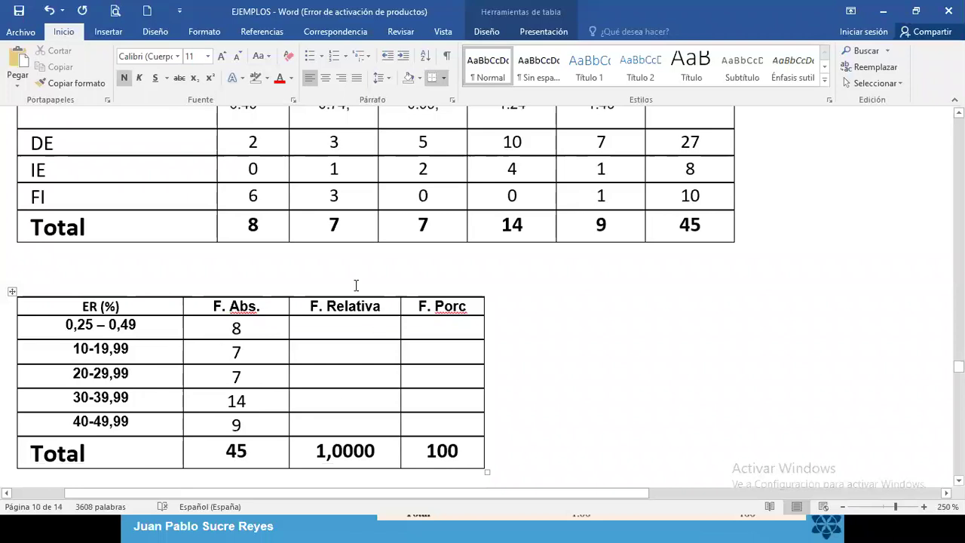
# Compare the five class totals of the cross-tabulation with the absolute frequencies in the ER (%) table
pyautogui.moveTo(267, 227); pyautogui.dragTo(574, 235)
pyautogui.scroll(2, 574, 235)
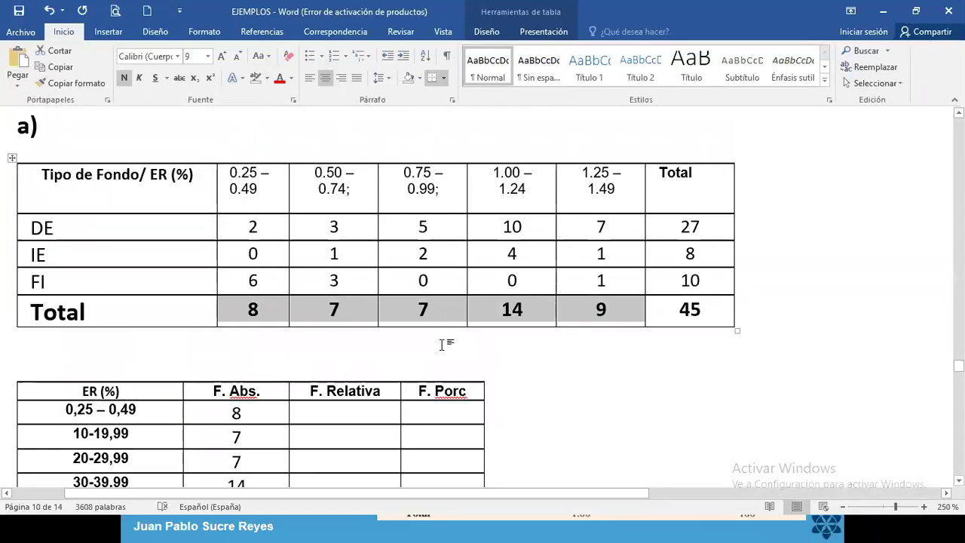
pyautogui.scroll(-2, 441, 349)
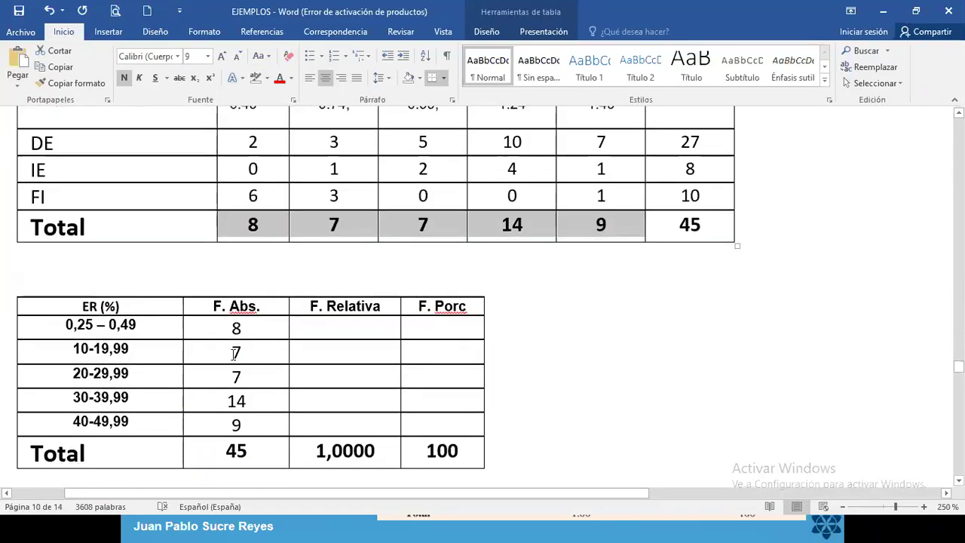
pyautogui.scroll(1, 194, 355)
pyautogui.scroll(1, 193, 356)
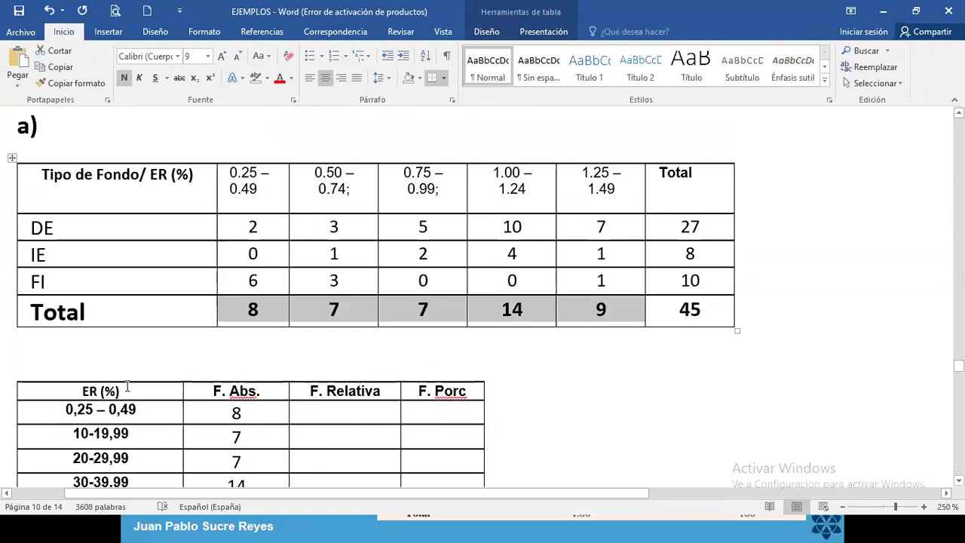
# Clear the four leftover class labels, 10-19,99 through 40-49,99, from the first column of the ER (%) table
pyautogui.scroll(-3, 34, 429)
pyautogui.moveTo(75, 348); pyautogui.dragTo(110, 426)
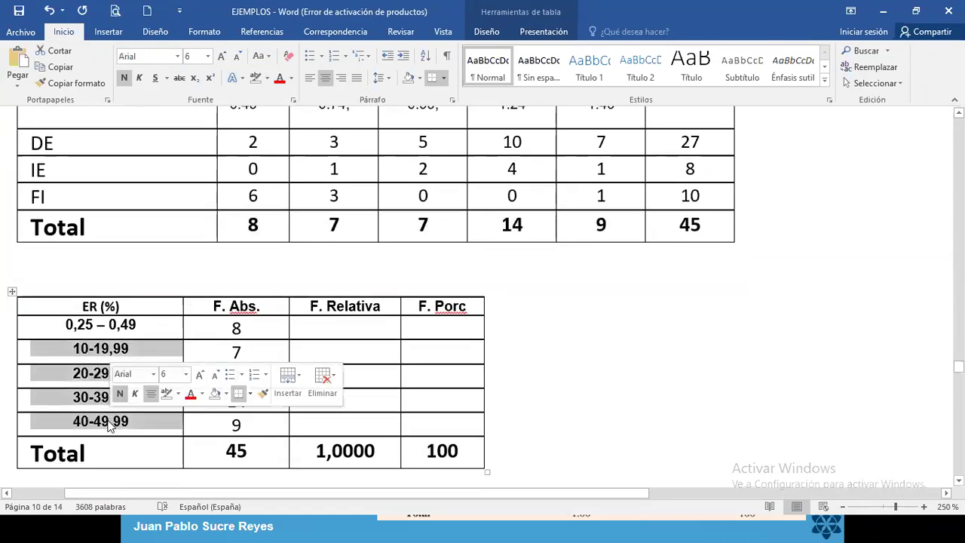
pyautogui.press('Delete')
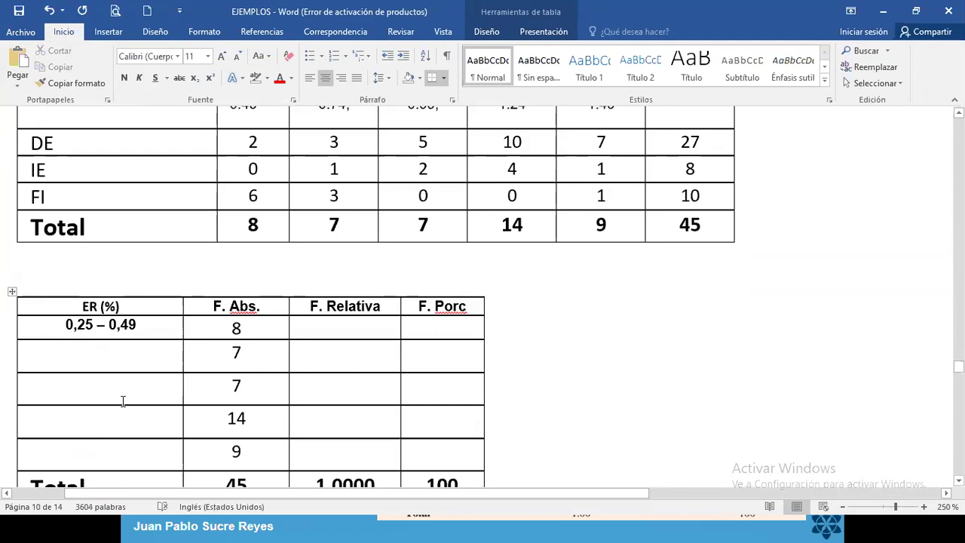
# Enter the relative frequencies 0,18, 0,16, 0,16, 0,31 and 0,20 down the F. Relativa column of the ER (%) table
pyautogui.scroll(-3, 125, 392)
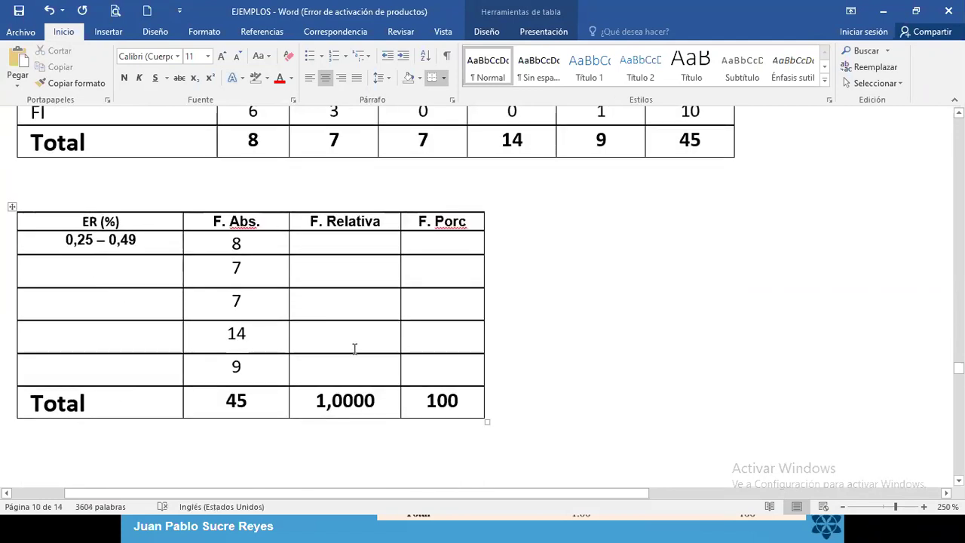
pyautogui.click(333, 246)
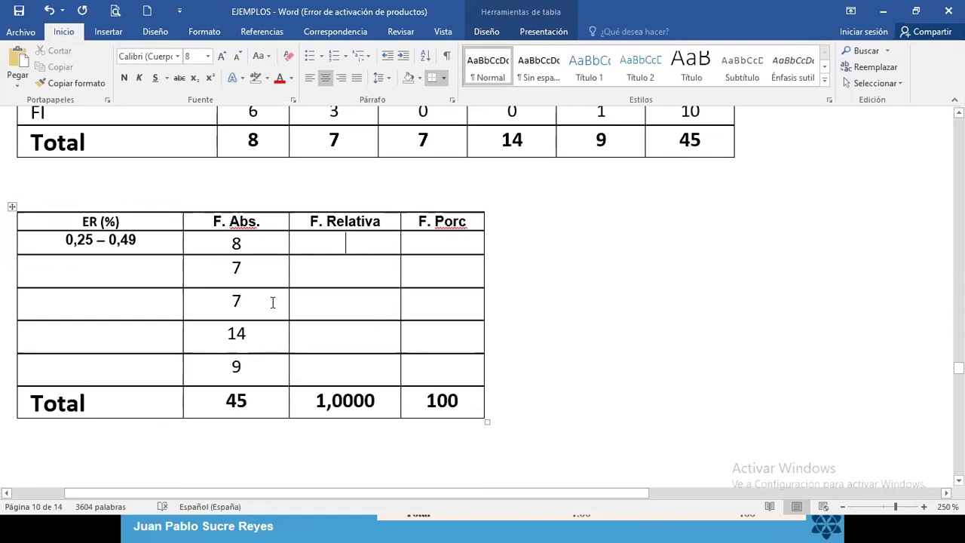
pyautogui.doubleClick(245, 244)
pyautogui.moveTo(254, 402); pyautogui.dragTo(218, 401)
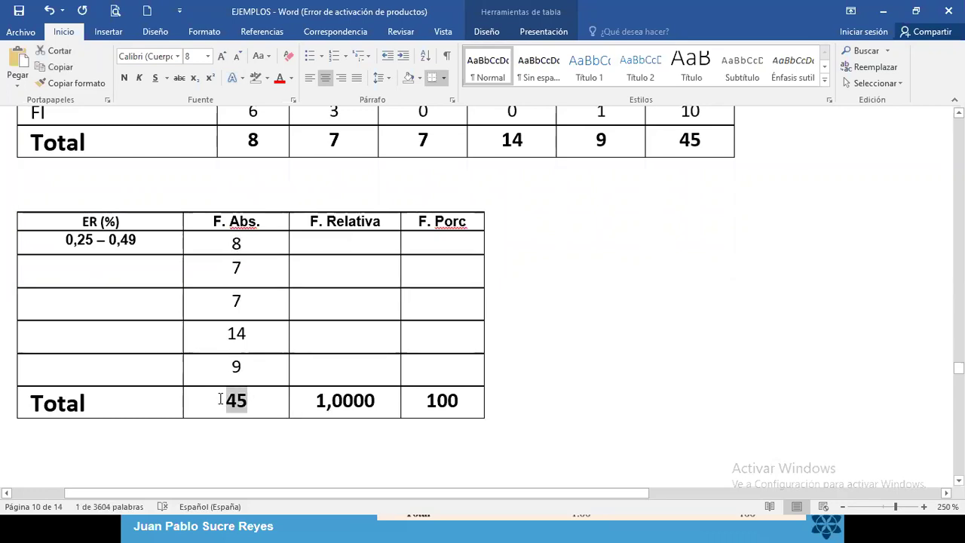
pyautogui.click(358, 249)
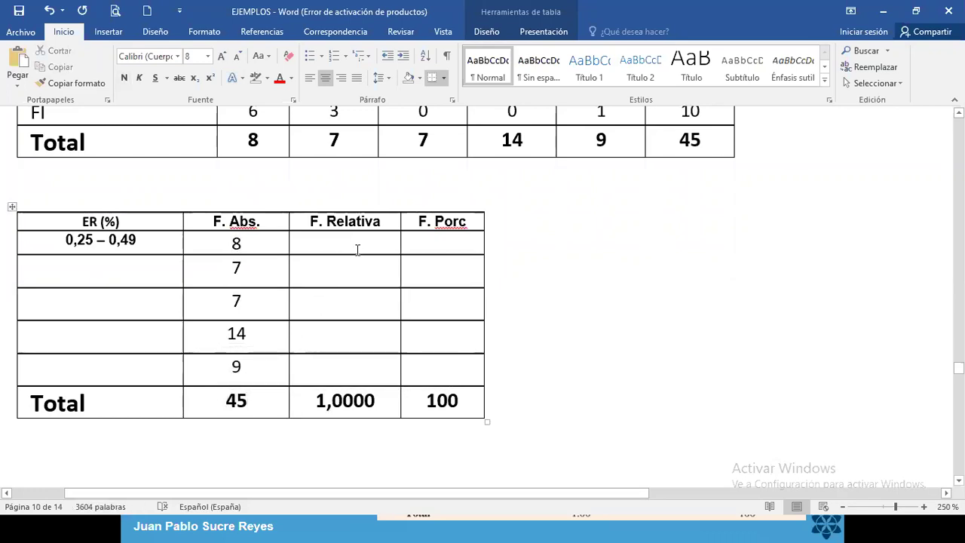
pyautogui.write('0,18')
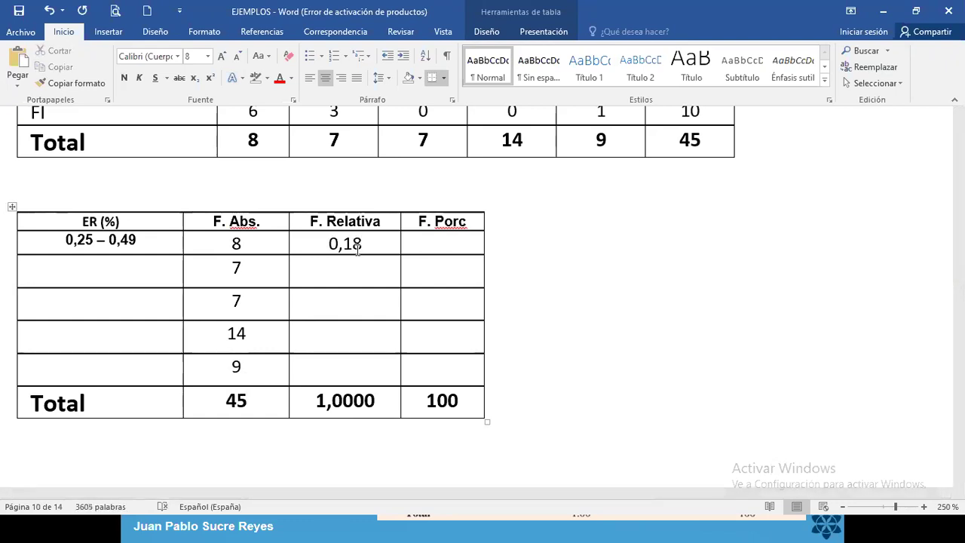
pyautogui.press('Down')
pyautogui.write('0,1')
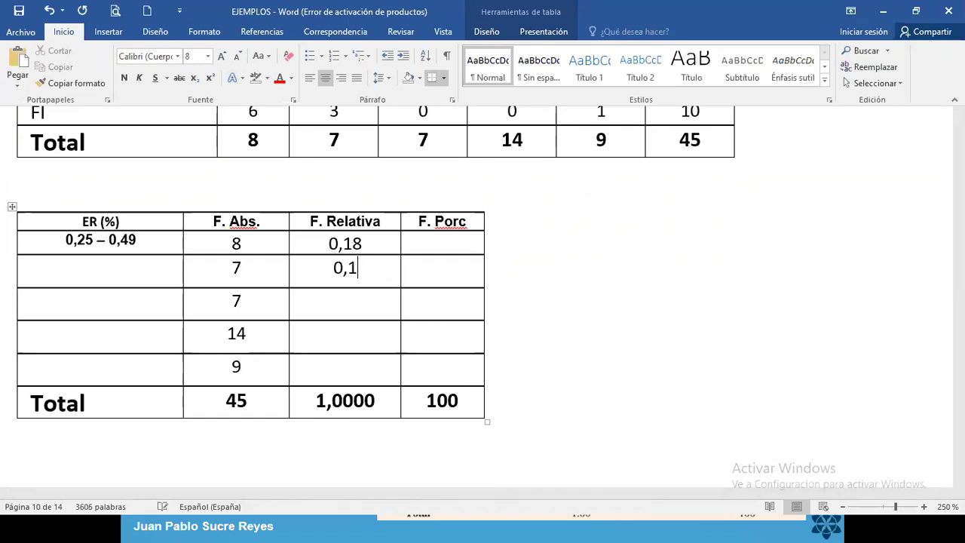
pyautogui.write('60,16')
pyautogui.press('Down')
pyautogui.write('0')
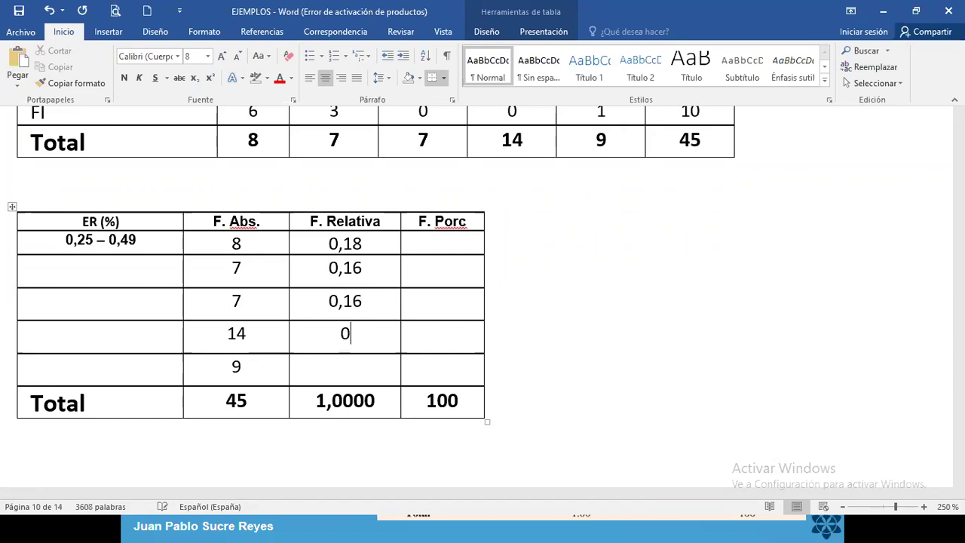
pyautogui.write(',32')
pyautogui.press('BackSpace')
pyautogui.write('1')
pyautogui.press('Down')
pyautogui.write('0,02')
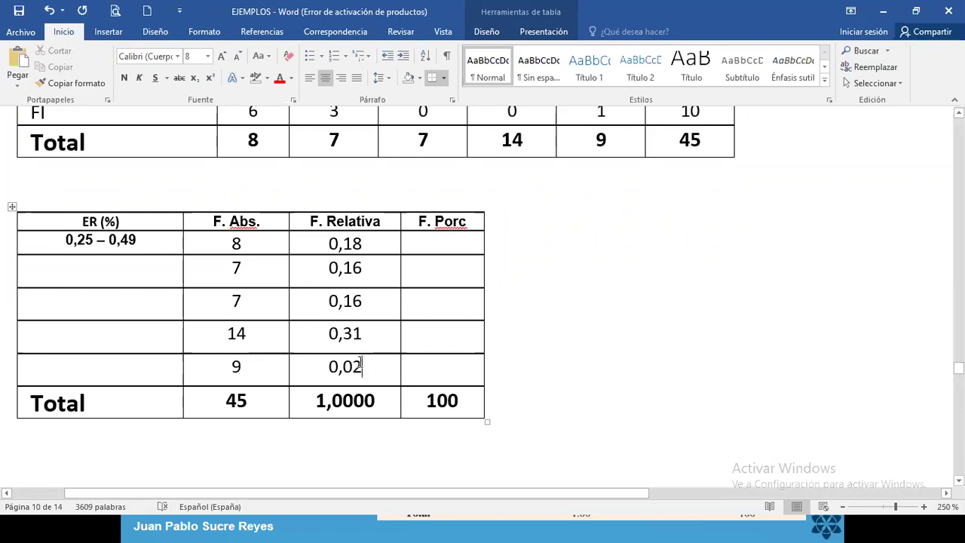
pyautogui.press('BackSpace')
pyautogui.press('BackSpace')
pyautogui.write('20')
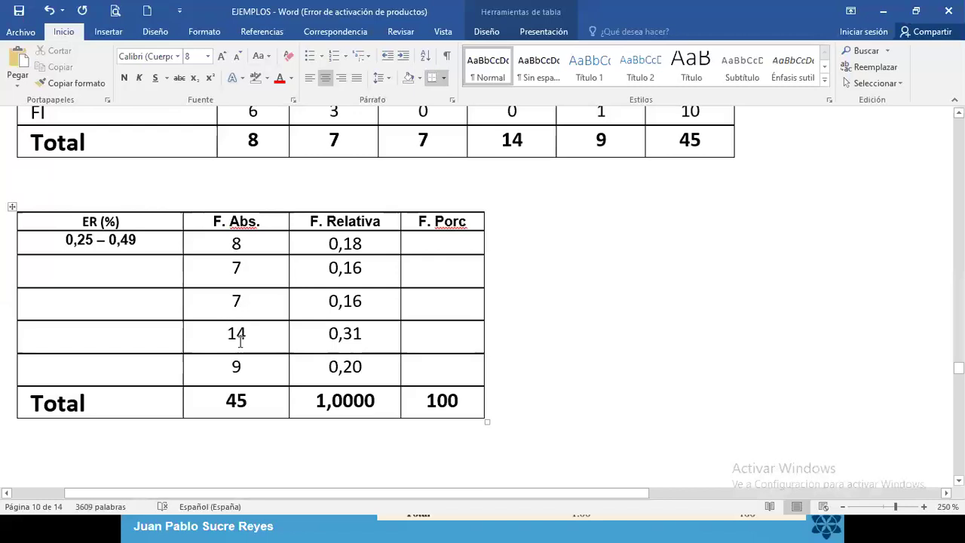
# Enter the percentage frequencies 18, 16, 16, 31 and 20 down the F. Porc column of the ER (%) table
pyautogui.click(444, 248)
pyautogui.write('18')
pyautogui.press('Down')
pyautogui.write('16')
pyautogui.press('Down')
pyautogui.write('16')
pyautogui.press('Down')
pyautogui.write('31')
pyautogui.press('Down')
pyautogui.write('20')
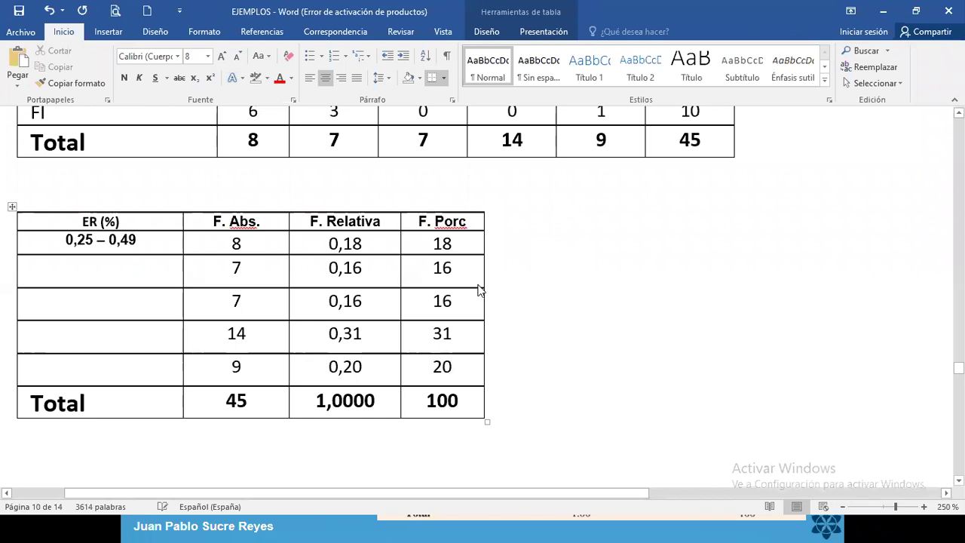
# Reread exercise 35 c) in Adobe Reader and highlight the DE count for class 1.00 – 1.24 in yellow in the Word cross-tabulation
pyautogui.hotkey('alt', 'Tab')
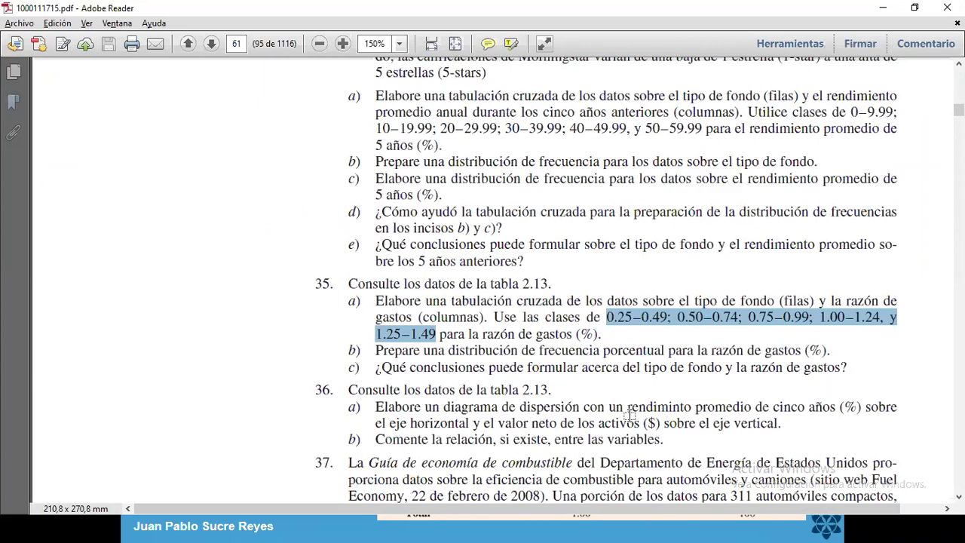
pyautogui.hotkey('alt', 'Tab')
pyautogui.scroll(2, 259, 319)
pyautogui.scroll(-1, 257, 339)
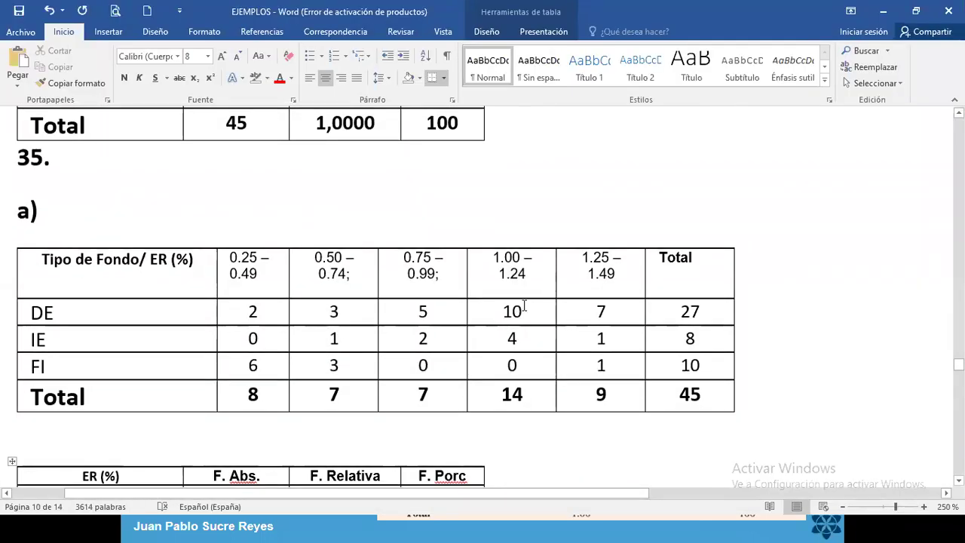
pyautogui.moveTo(523, 311); pyautogui.dragTo(500, 311)
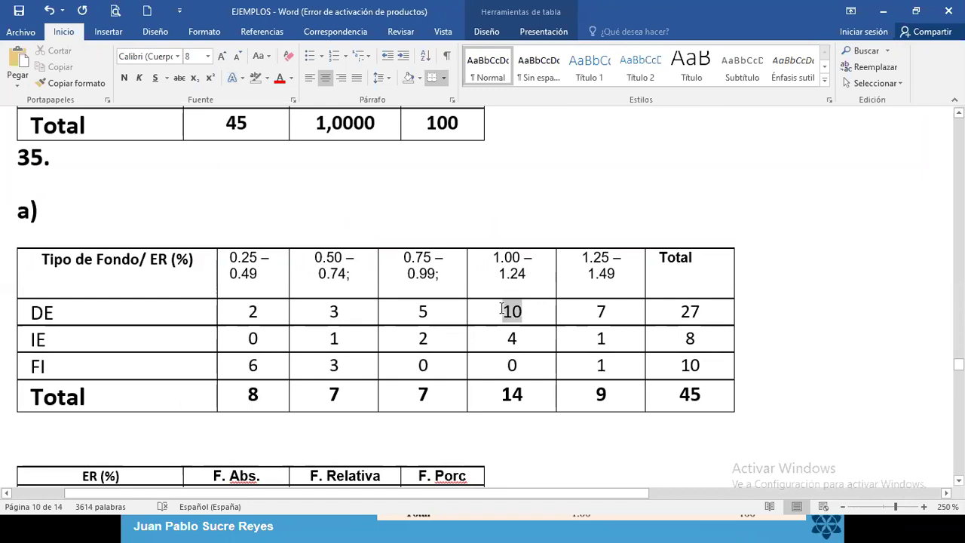
pyautogui.click(267, 78)
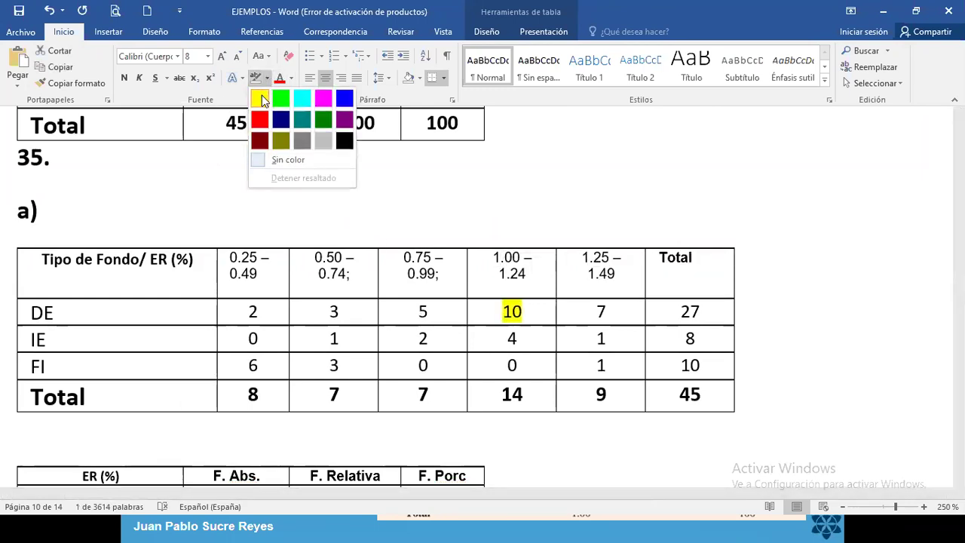
pyautogui.click(260, 97)
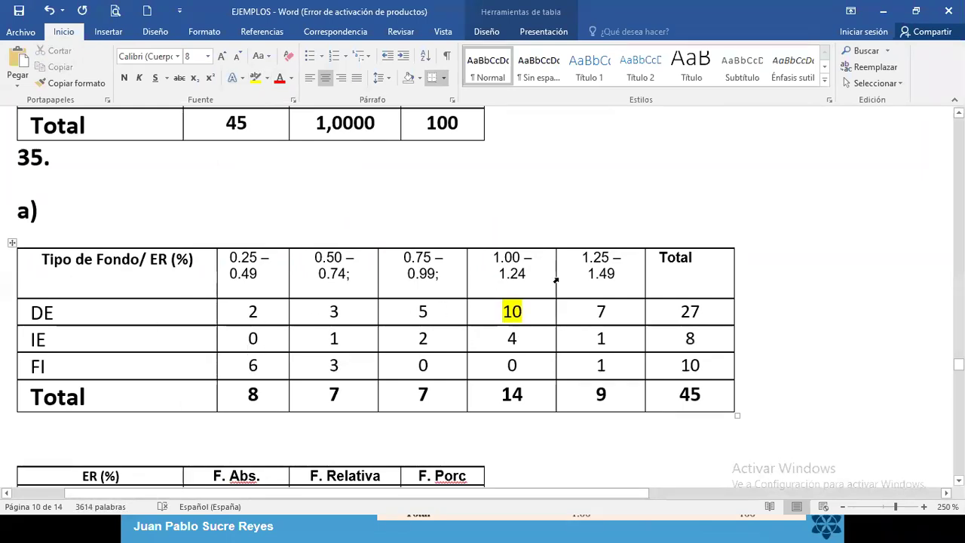
# Highlight the fourth class's percentage frequency in yellow in the ER (%) table
pyautogui.scroll(-3, 486, 334)
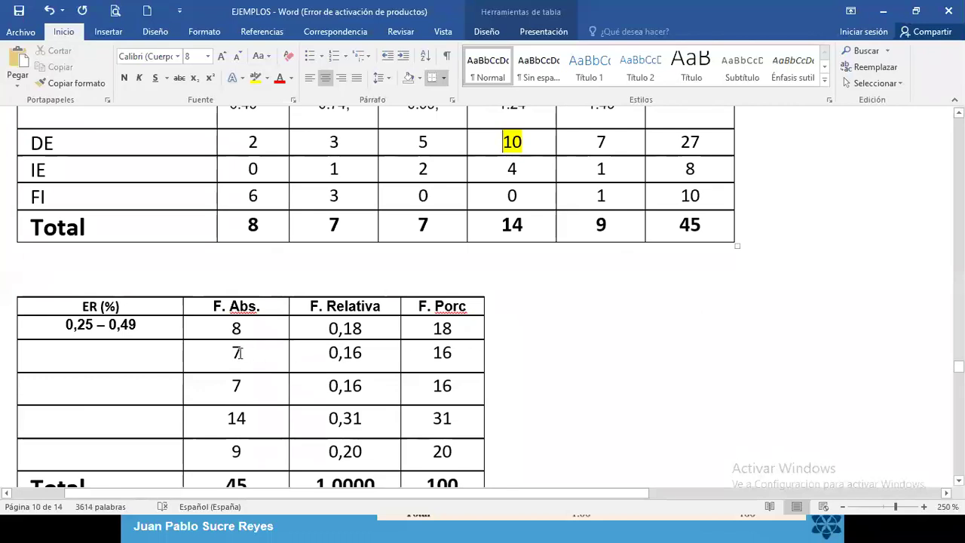
pyautogui.scroll(2, 204, 353)
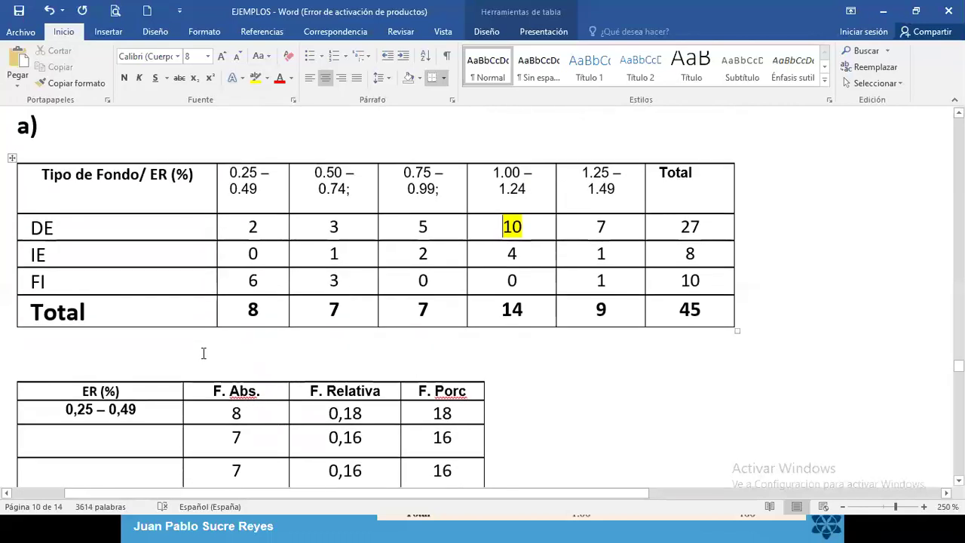
pyautogui.scroll(-2, 202, 354)
pyautogui.scroll(-2, 373, 387)
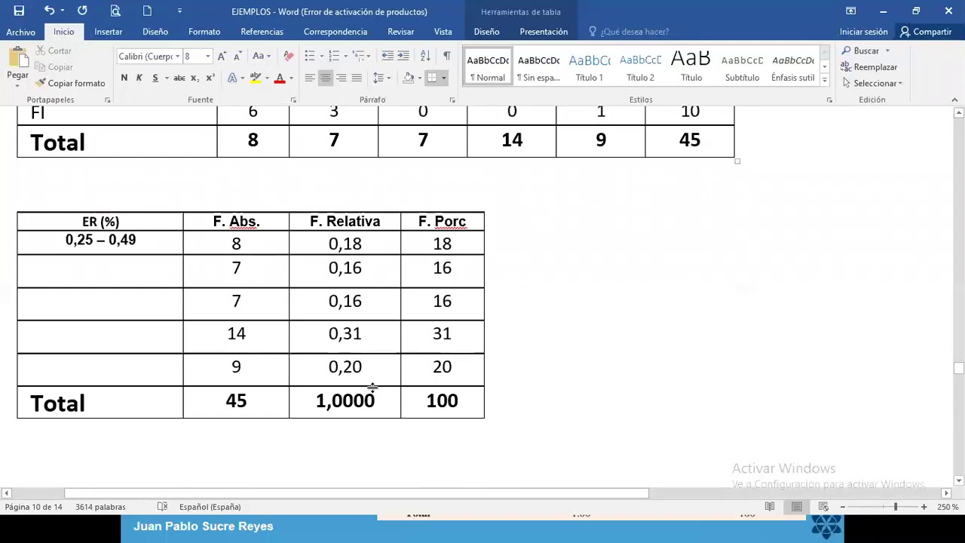
pyautogui.doubleClick(443, 335)
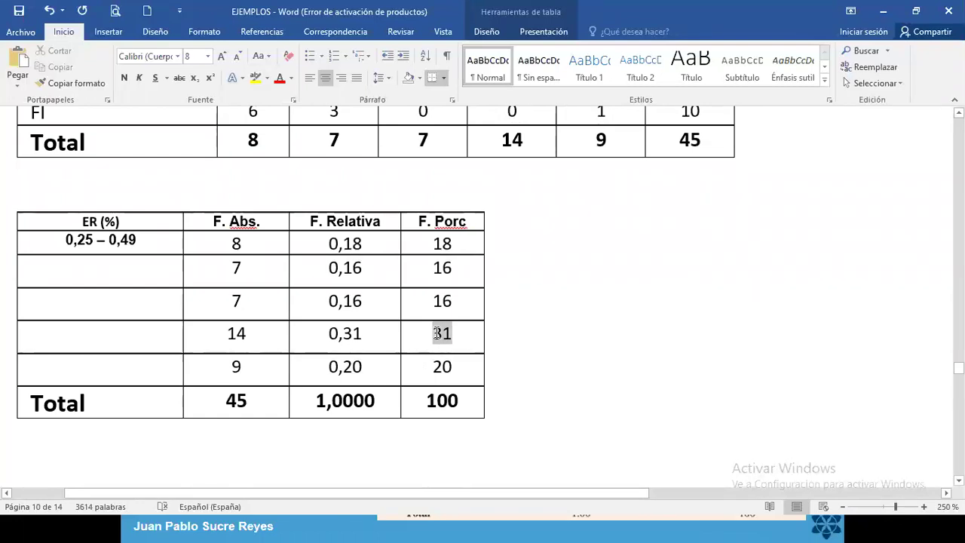
pyautogui.click(255, 77)
pyautogui.click(269, 243)
# Copy the class label 1.00 – 1.24 from the cross-tabulation header into the fourth class row of the ER (%) table
pyautogui.scroll(2, 271, 245)
pyautogui.scroll(3, 271, 246)
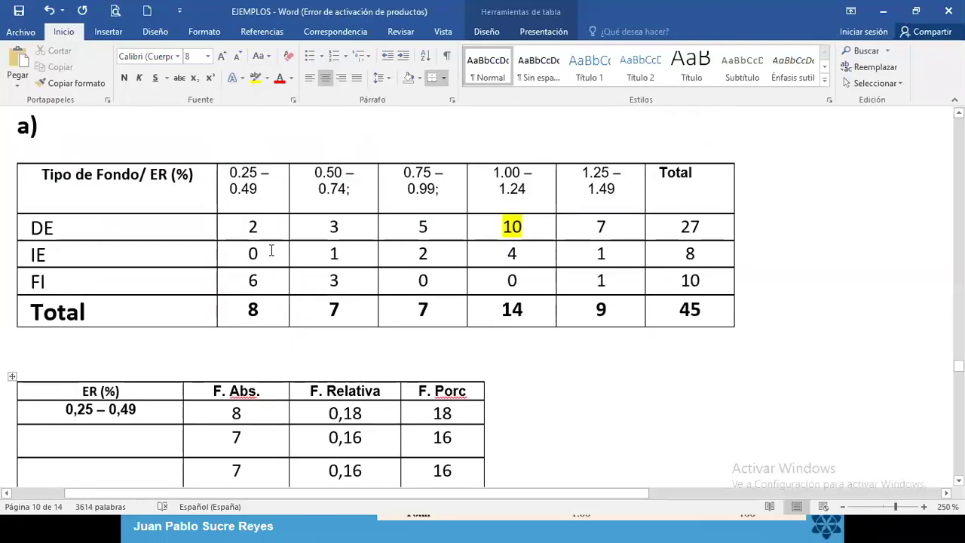
pyautogui.scroll(-2, 272, 252)
pyautogui.scroll(2, 270, 253)
pyautogui.scroll(-7, 271, 254)
pyautogui.scroll(2, 271, 254)
pyautogui.scroll(5, 271, 254)
pyautogui.moveTo(542, 189); pyautogui.dragTo(488, 187)
pyautogui.hotkey('ctrl', 'c')
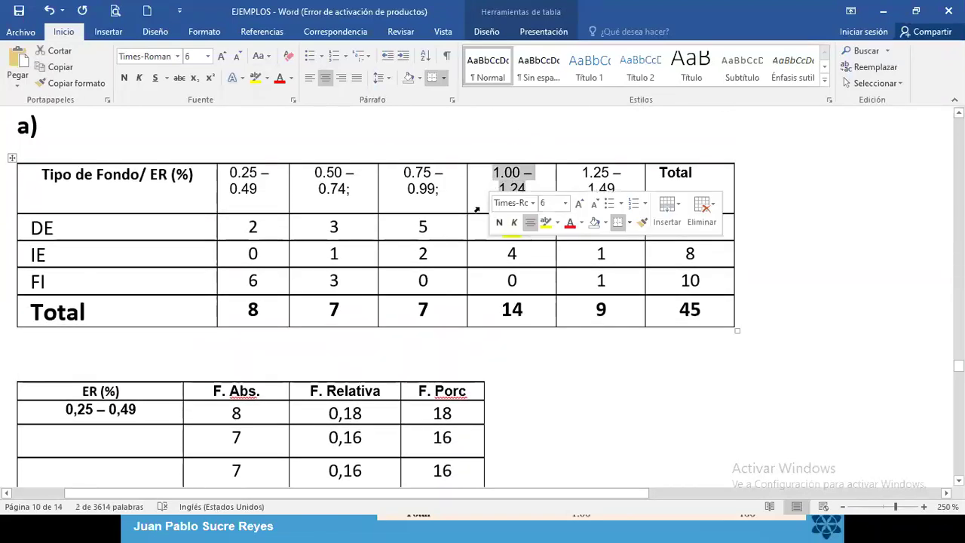
pyautogui.scroll(-4, 176, 367)
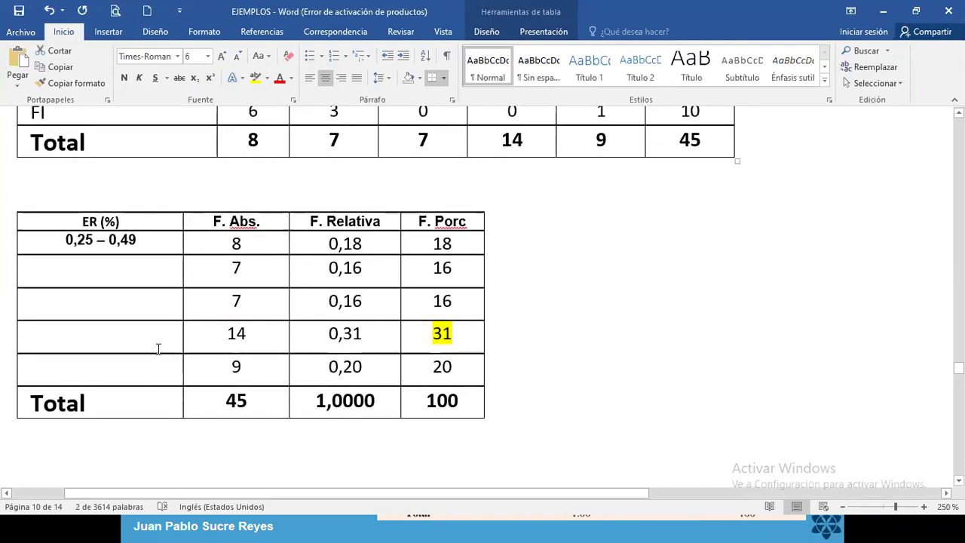
pyautogui.click(153, 338)
pyautogui.hotkey('ctrl', 'v')
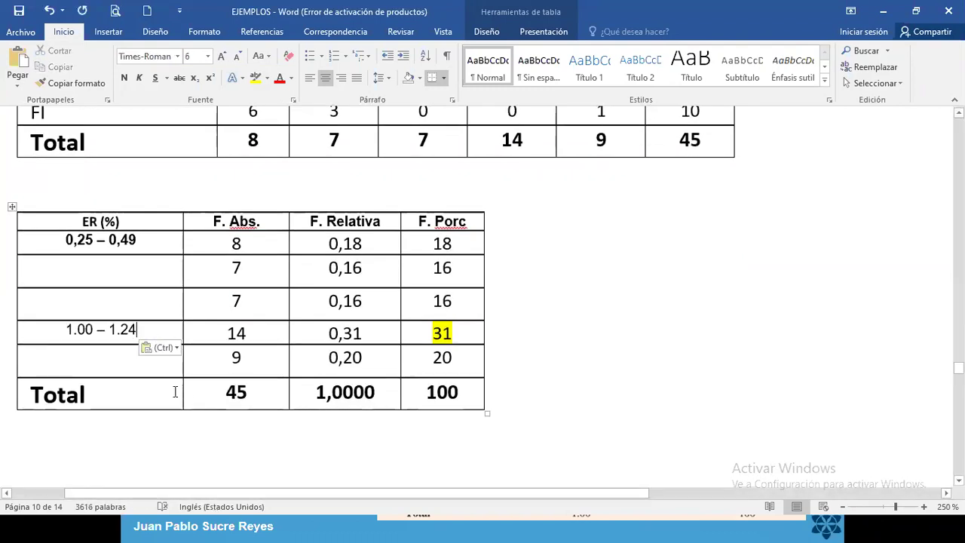
# Start the part heading "C" on the line below the ER (%) table
pyautogui.click(122, 430)
pyautogui.write('C')
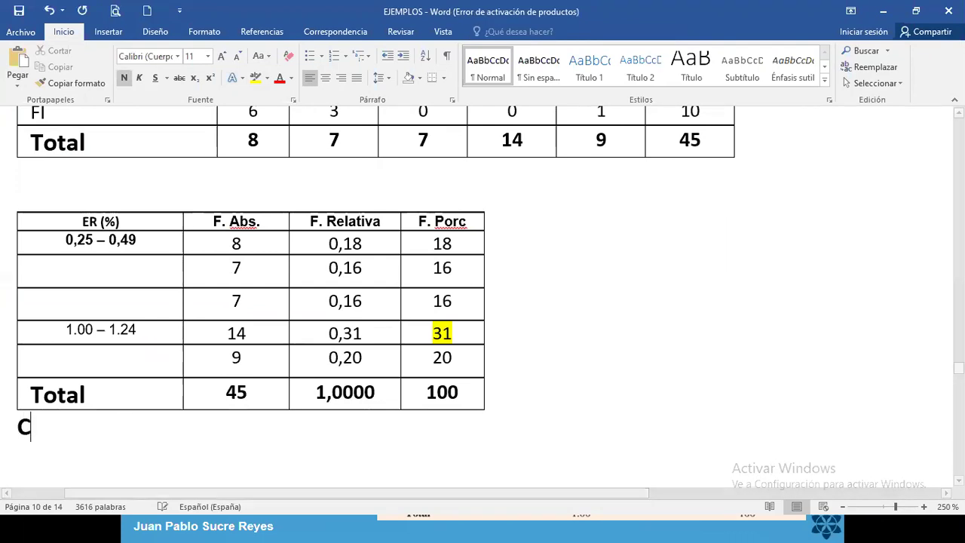